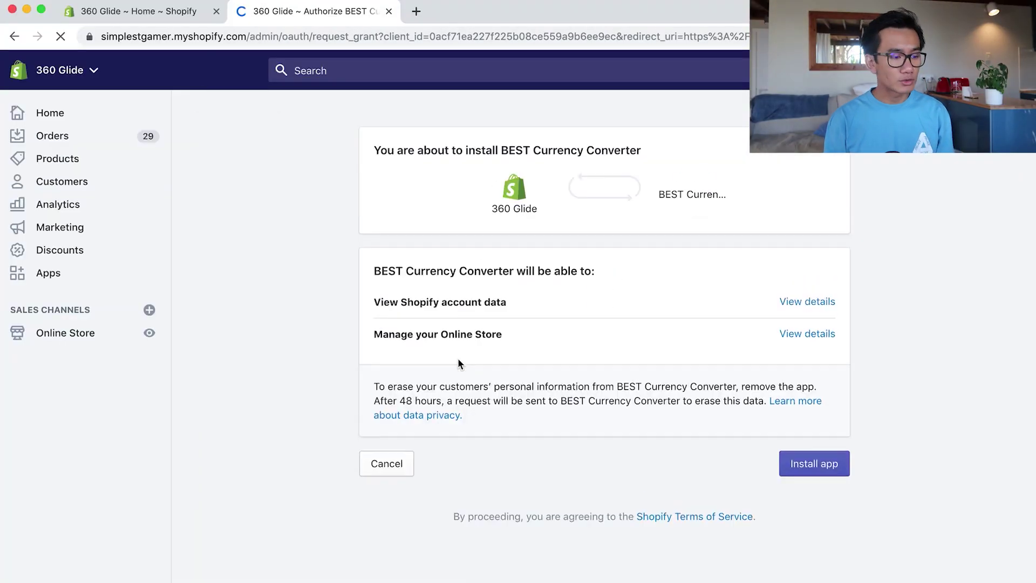
# Step: Install BEST Currency Converter and scroll to its Free and Elite ($9.95/month) plans
pyautogui.click(823, 474)
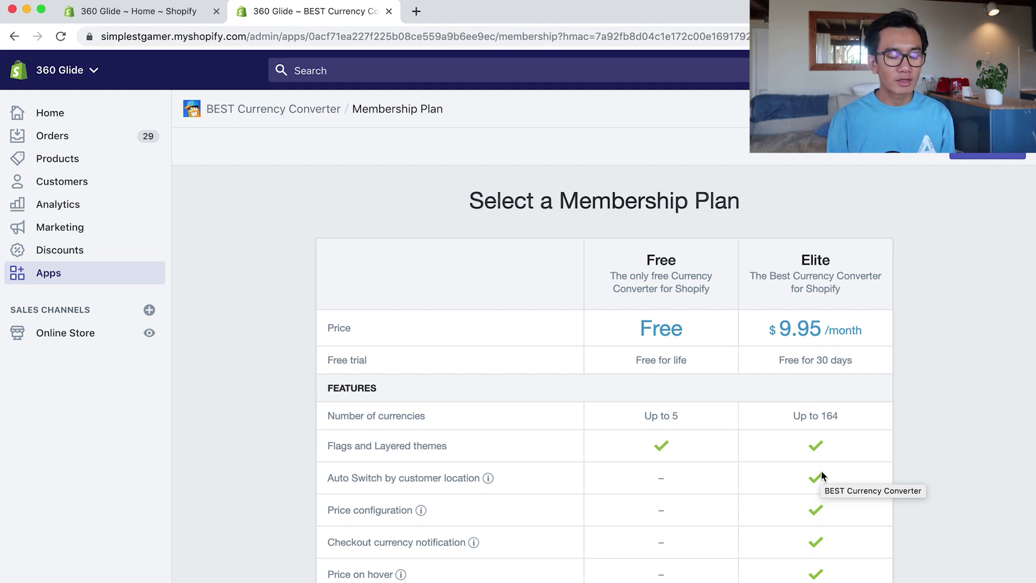
pyautogui.scroll(-10, 821, 473)
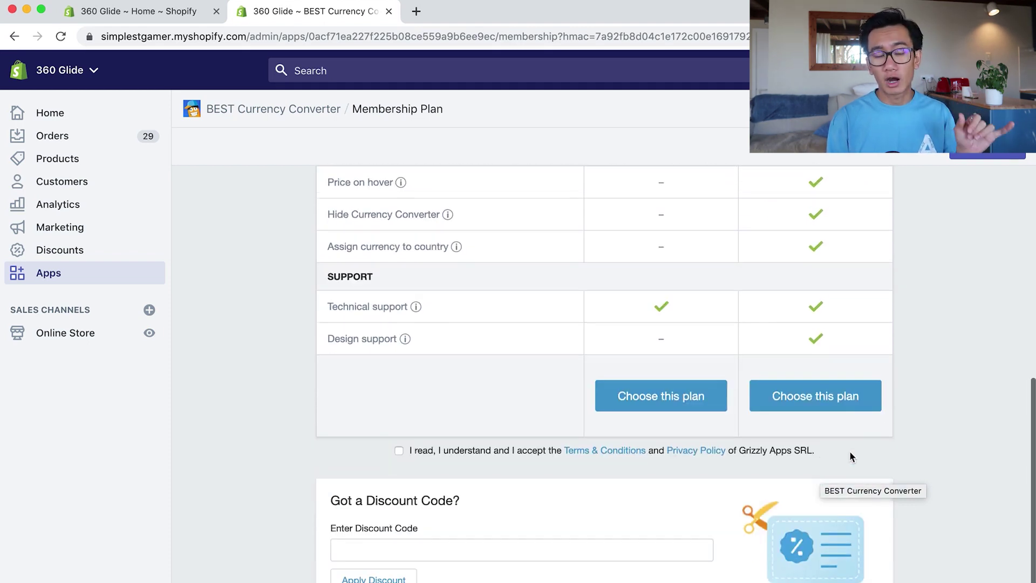
# Step: Pick the Elite plan, accept the terms and start its 30-day free trial at $9.95/30 days
pyautogui.click(851, 400)
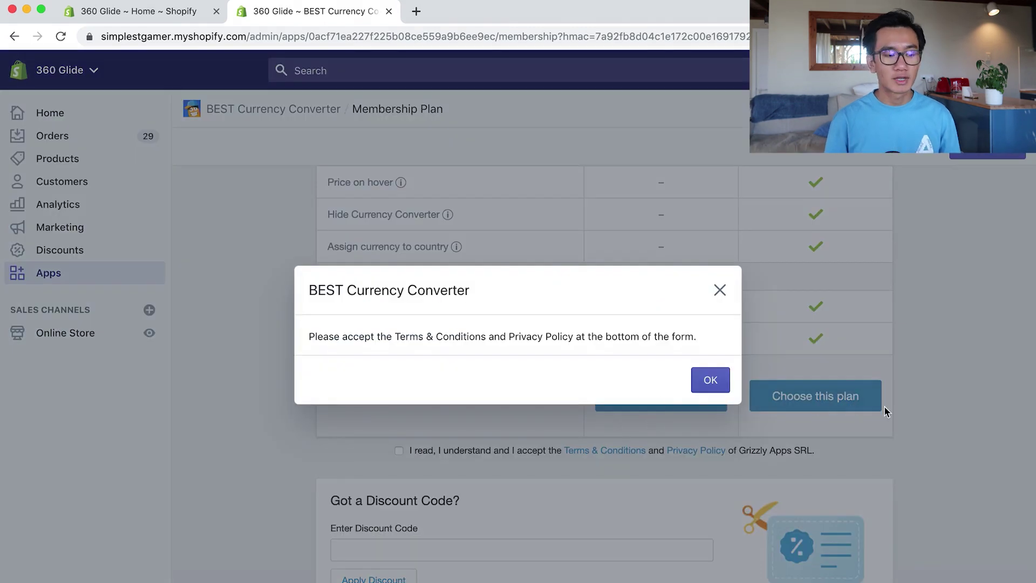
pyautogui.click(712, 379)
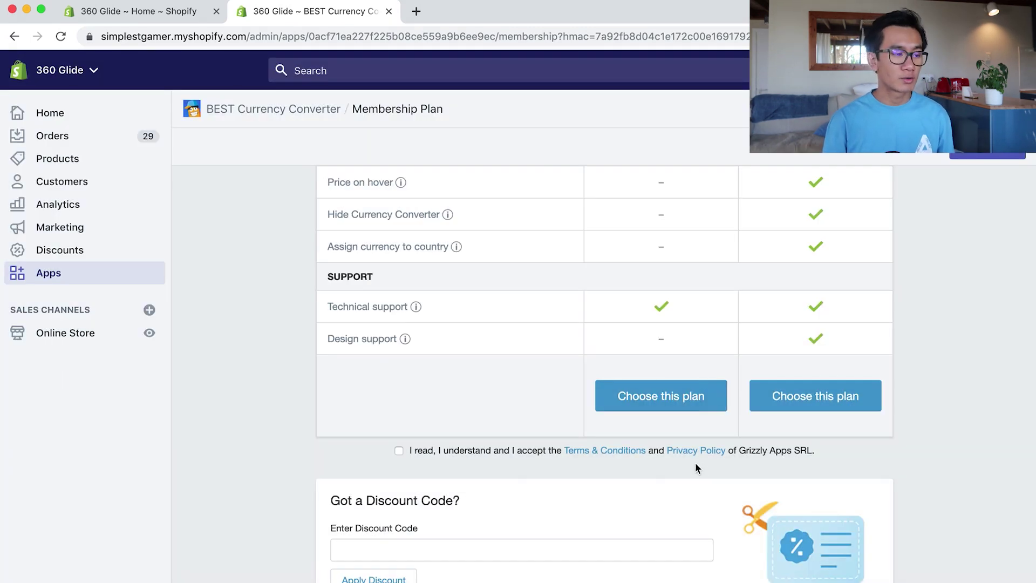
pyautogui.click(399, 450)
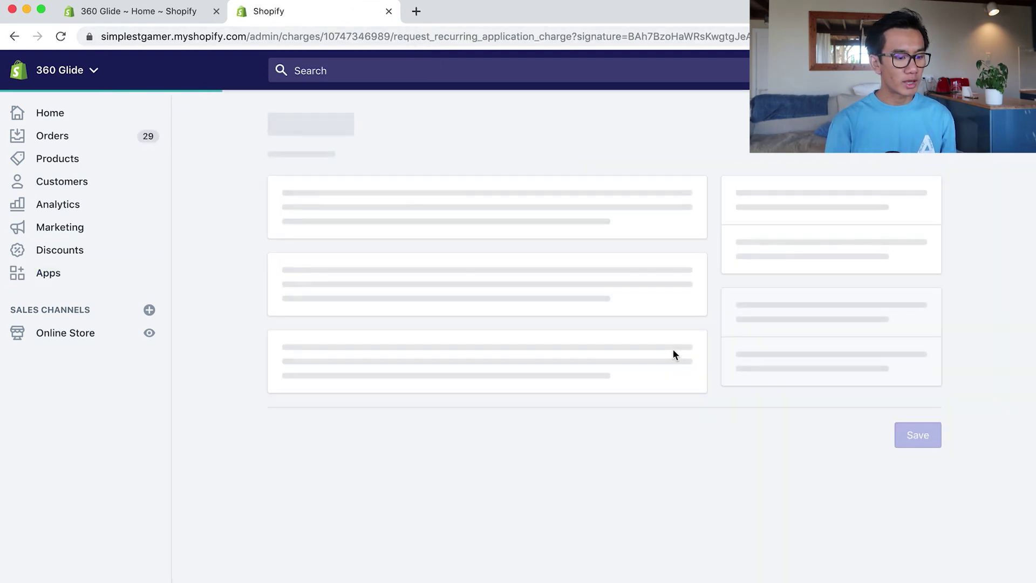
pyautogui.click(840, 348)
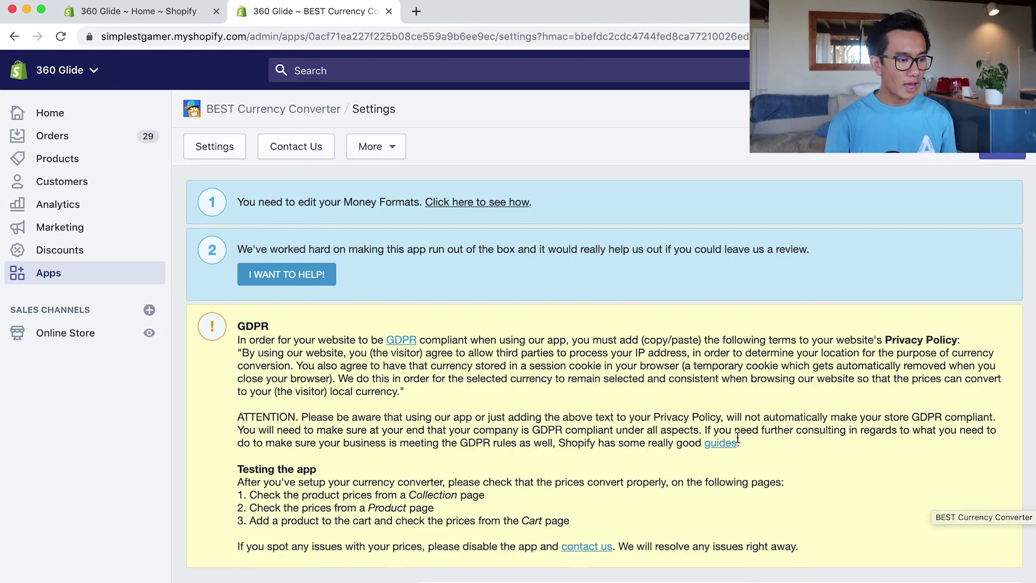
# Step: Read the converter's guide on editing the store's money formats
pyautogui.click(463, 209)
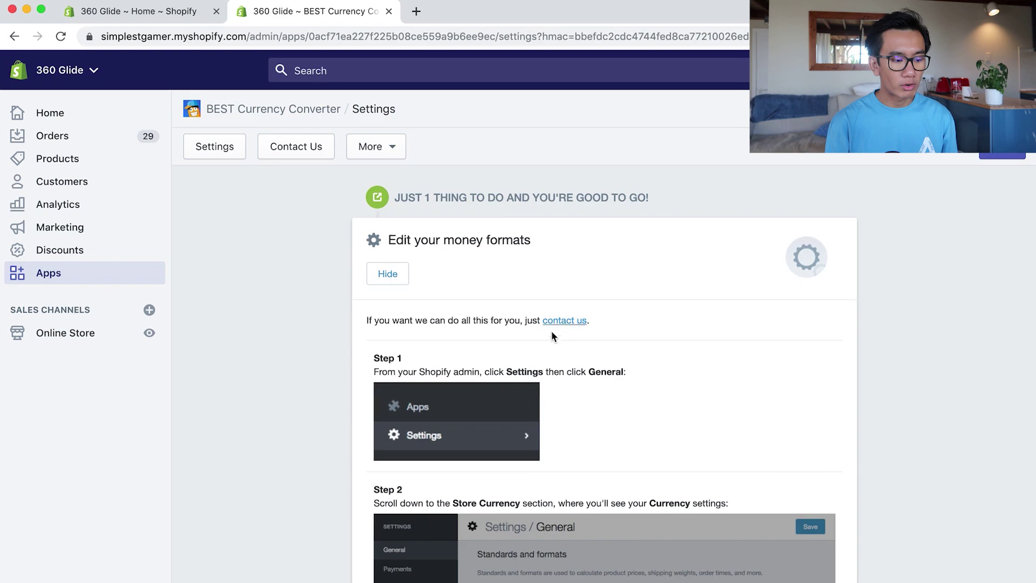
pyautogui.scroll(-3, 552, 335)
pyautogui.scroll(-5, 553, 336)
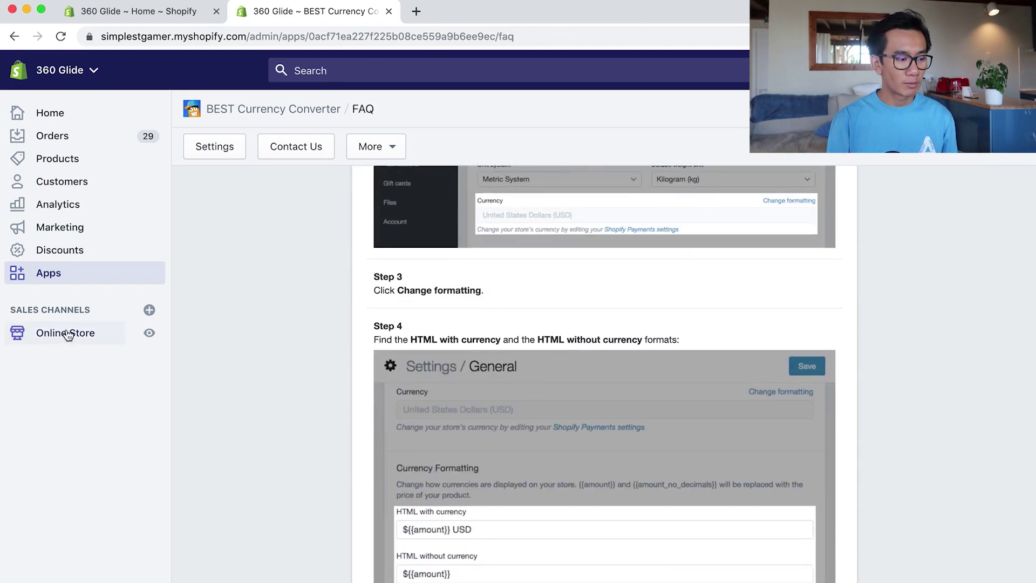
pyautogui.scroll(8, 400, 322)
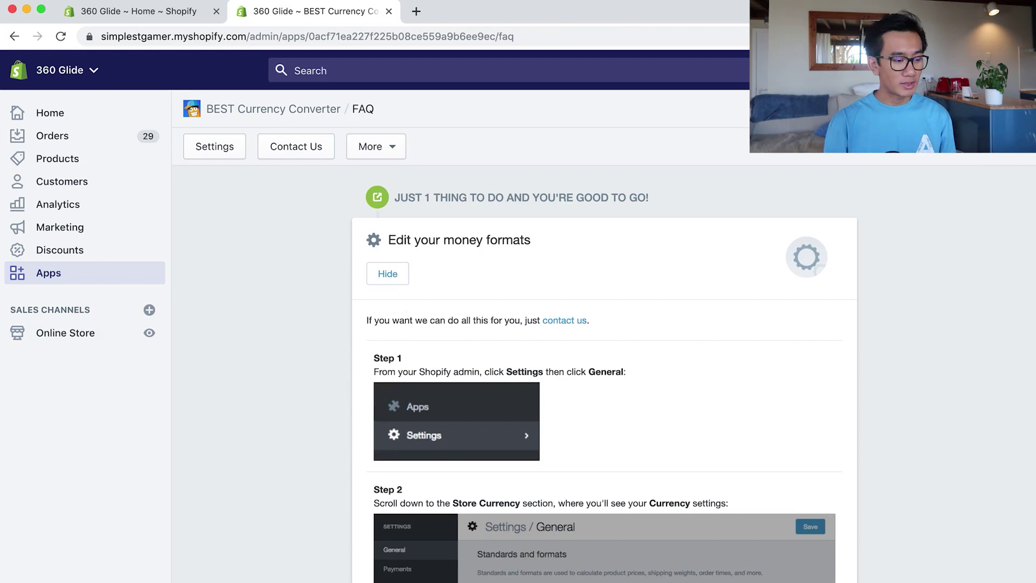
# Step: Open the store's General settings in a new tab
pyautogui.rightClick(48, 578)
pyautogui.click(186, 417)
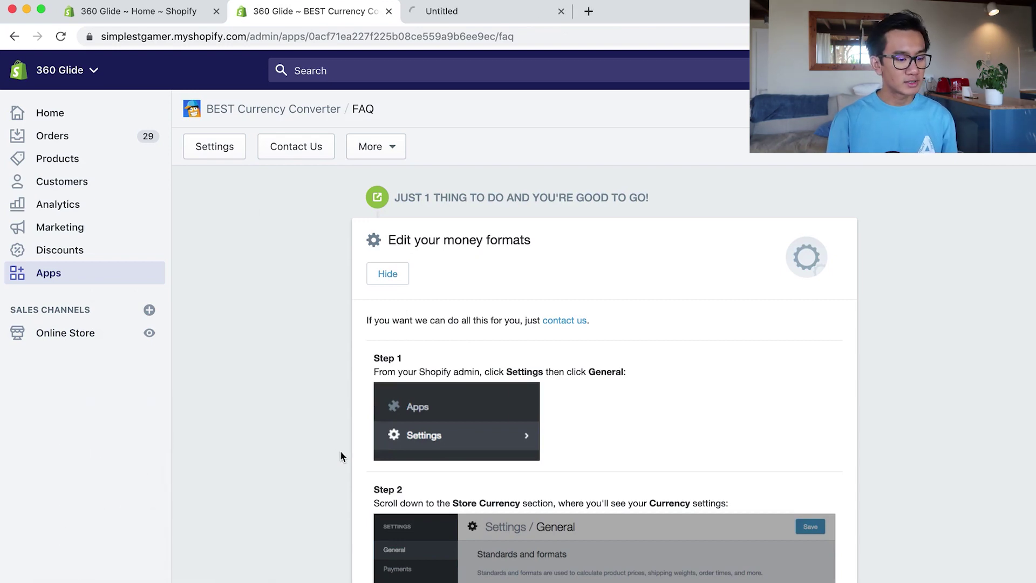
pyautogui.scroll(-5, 340, 456)
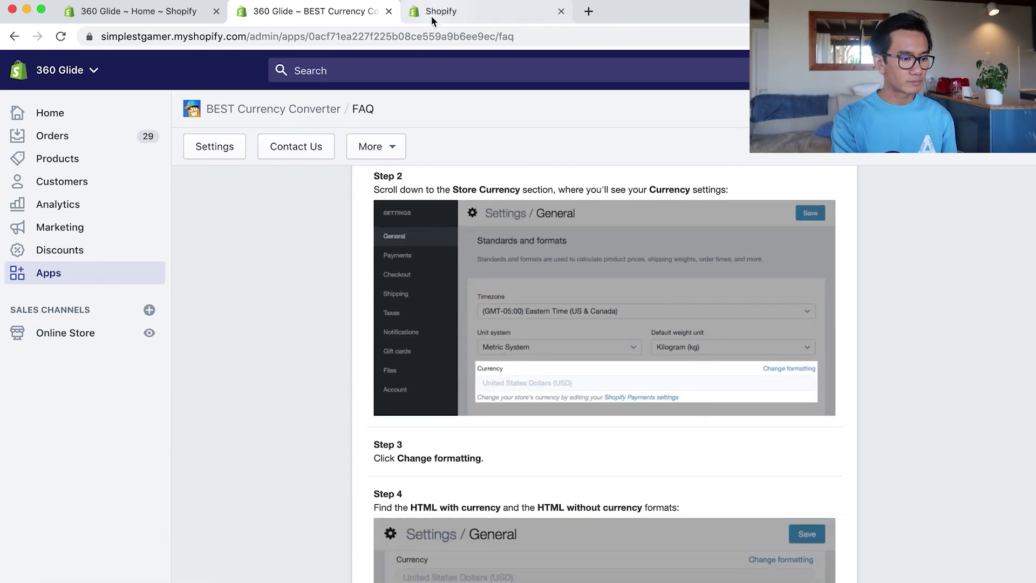
pyautogui.click(437, 16)
pyautogui.click(351, 216)
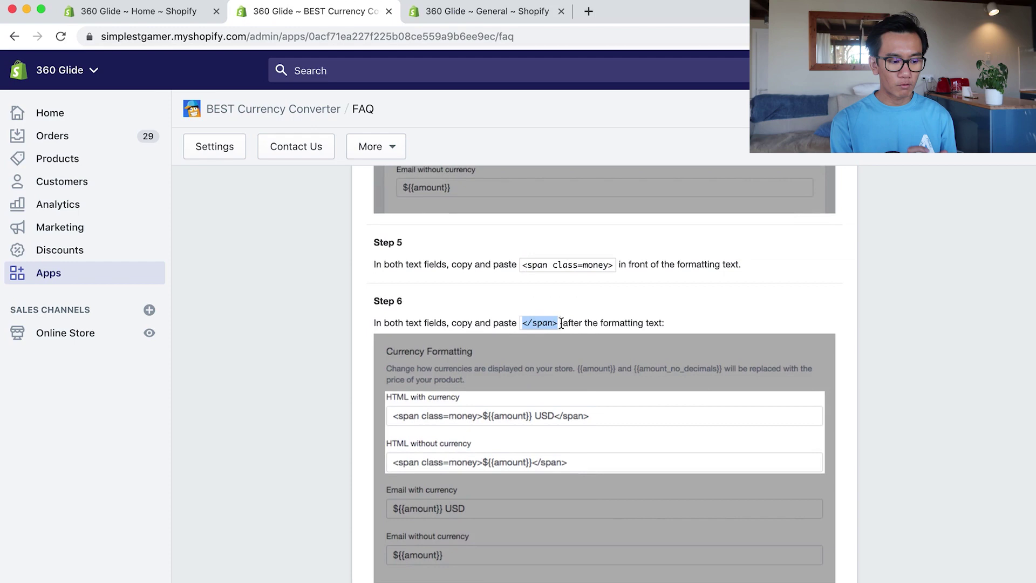
pyautogui.click(480, 11)
# Step: Append </span> to both the HTML with currency and HTML without currency formats
pyautogui.click(747, 356)
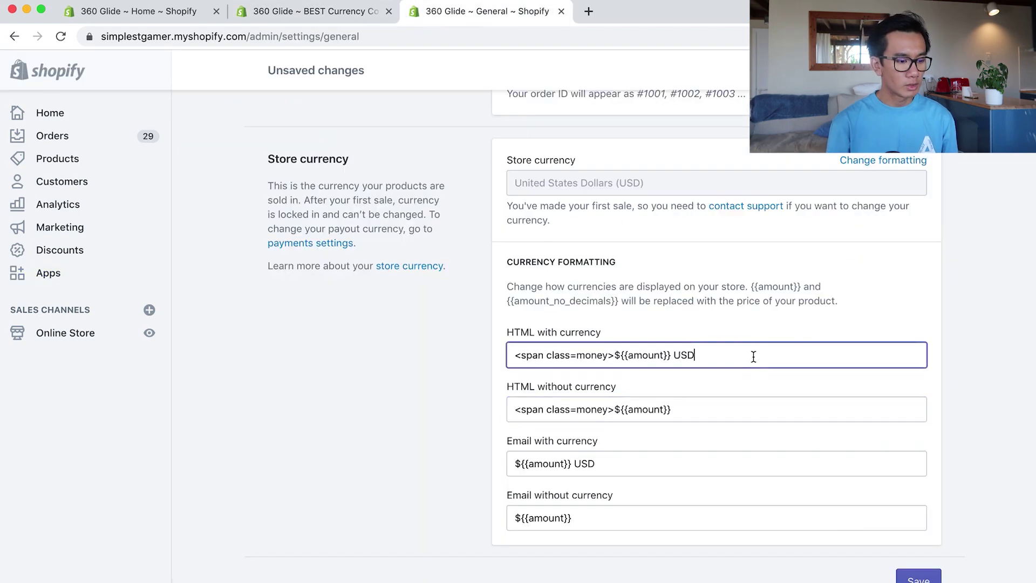
pyautogui.write('</span>')
pyautogui.click(711, 415)
pyautogui.write('</span>')
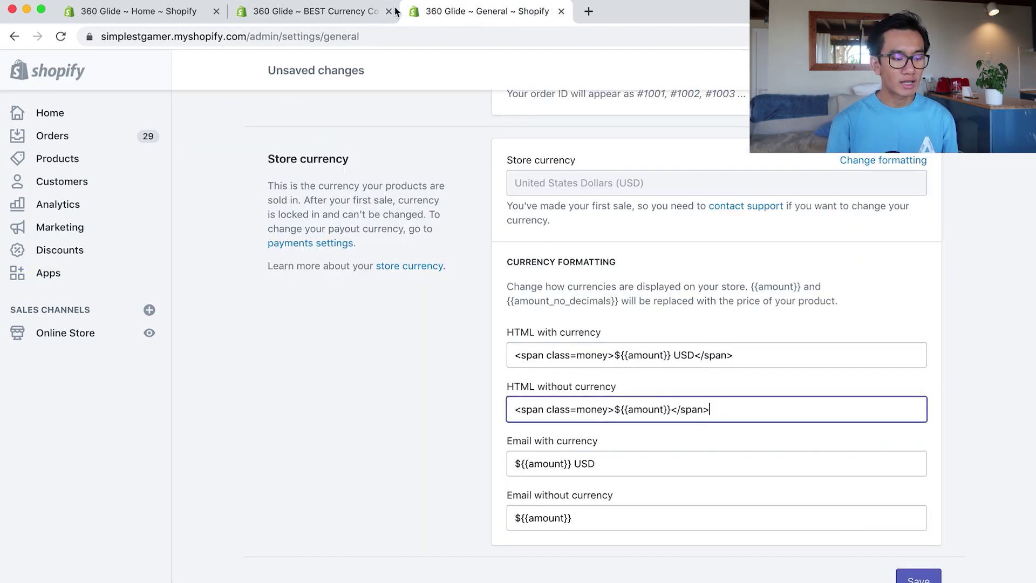
pyautogui.click(355, 12)
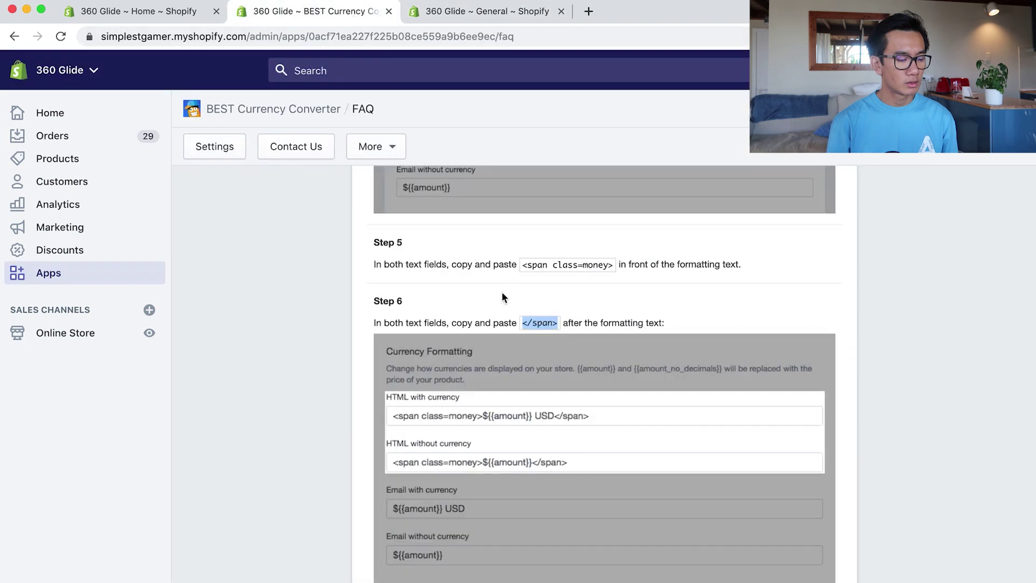
pyautogui.scroll(-5, 504, 297)
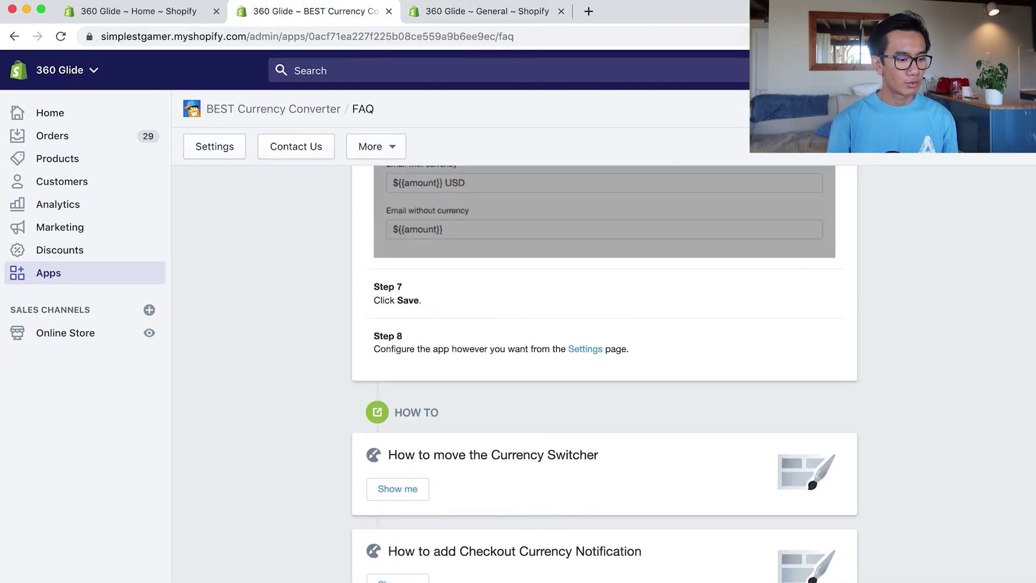
pyautogui.click(497, 9)
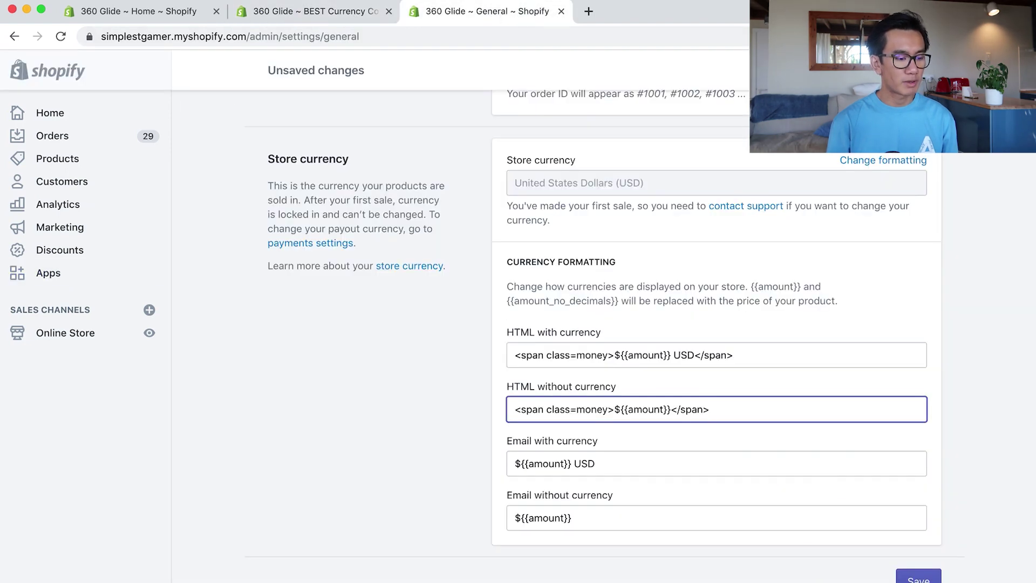
# Step: Save the currency formats, then review the converter's currencies at 10 per page and its Extra Features
pyautogui.press('super+s')
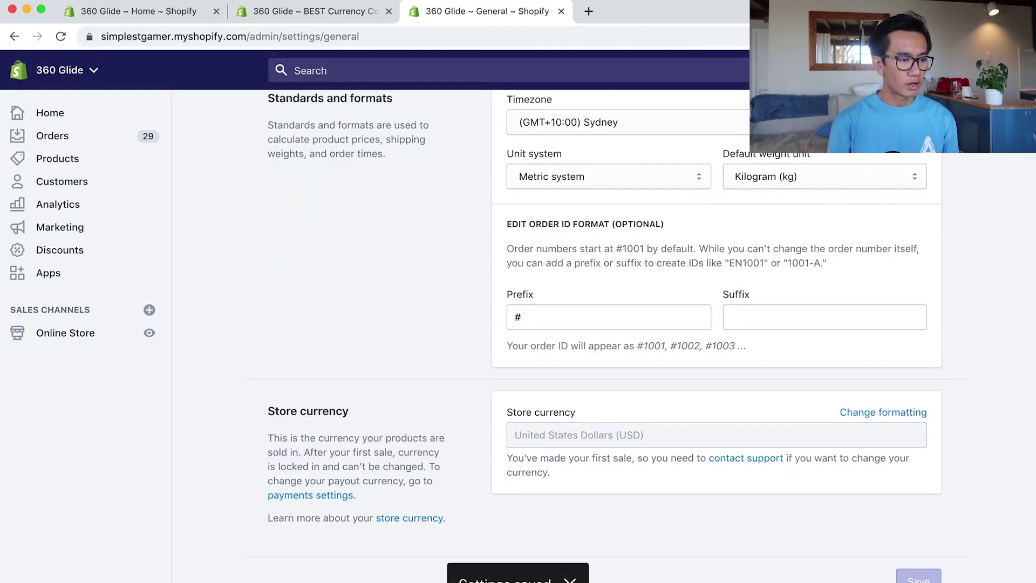
pyautogui.press('super+alt+Left')
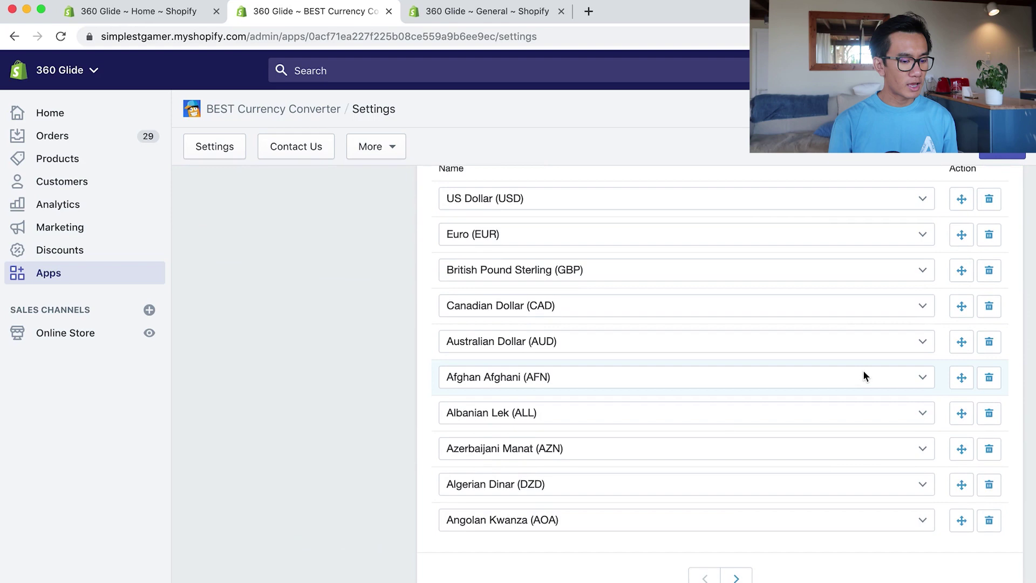
pyautogui.scroll(3, 864, 372)
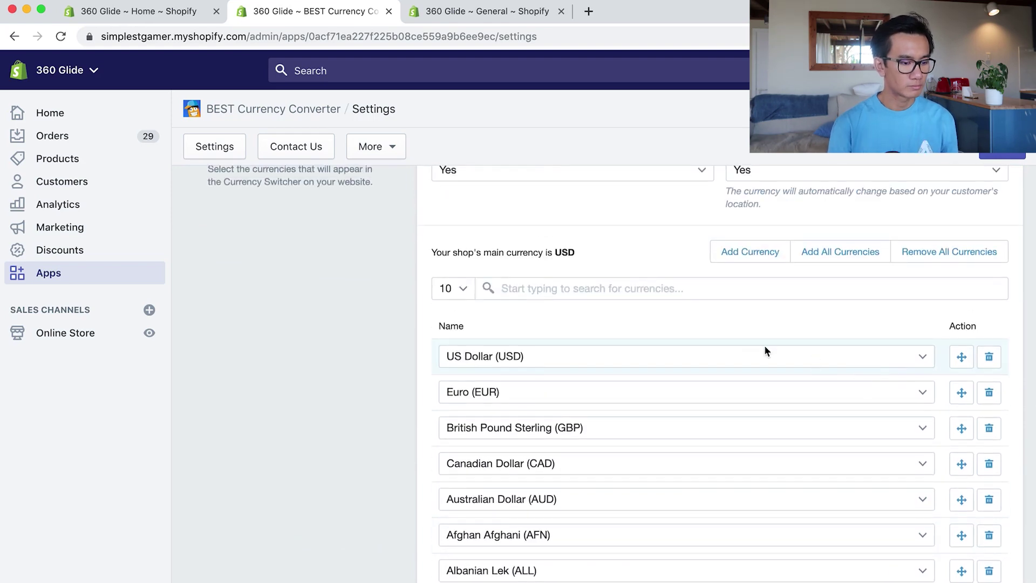
pyautogui.click(440, 288)
pyautogui.click(440, 339)
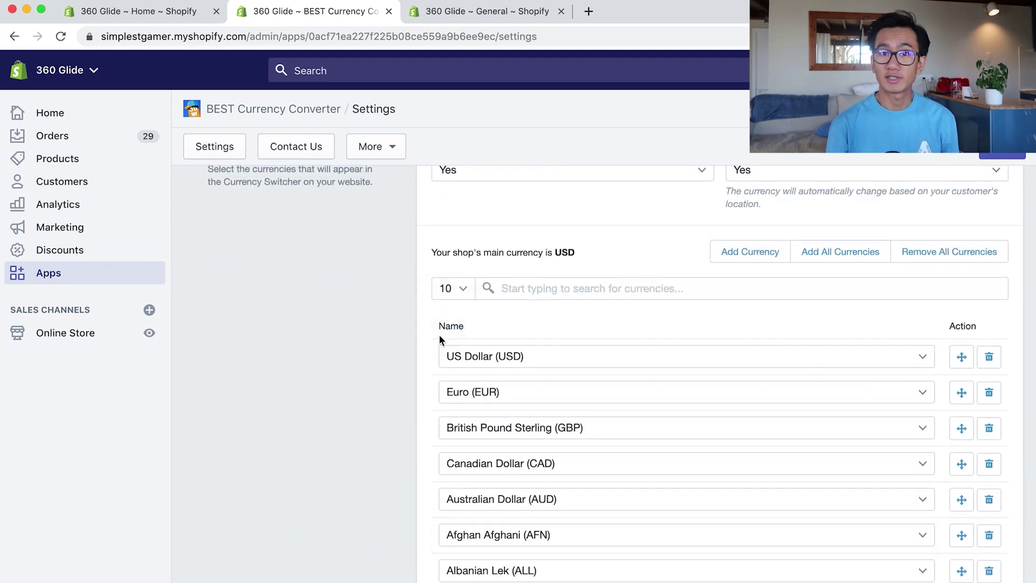
pyautogui.scroll(-10, 415, 353)
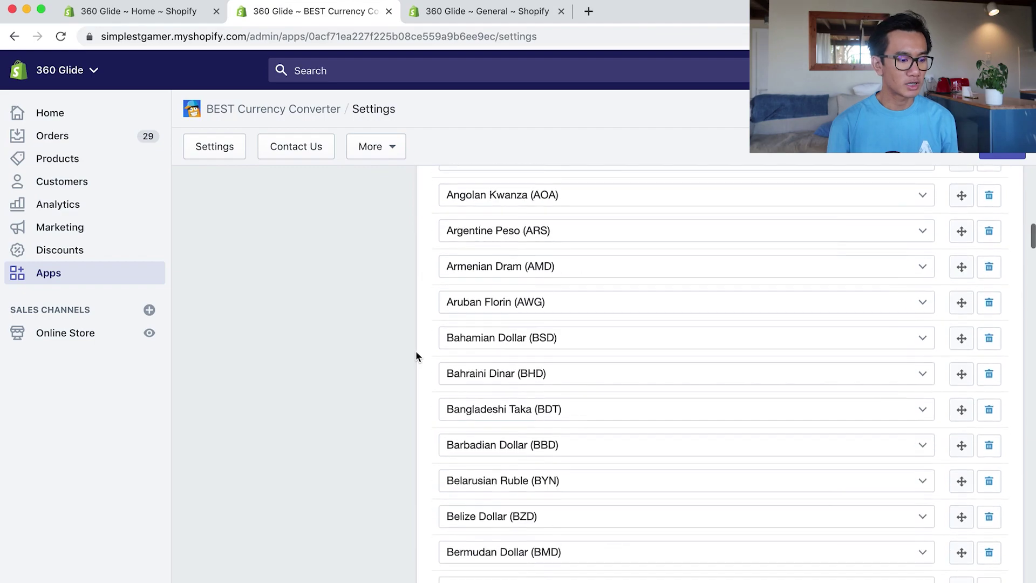
pyautogui.scroll(-20, 416, 352)
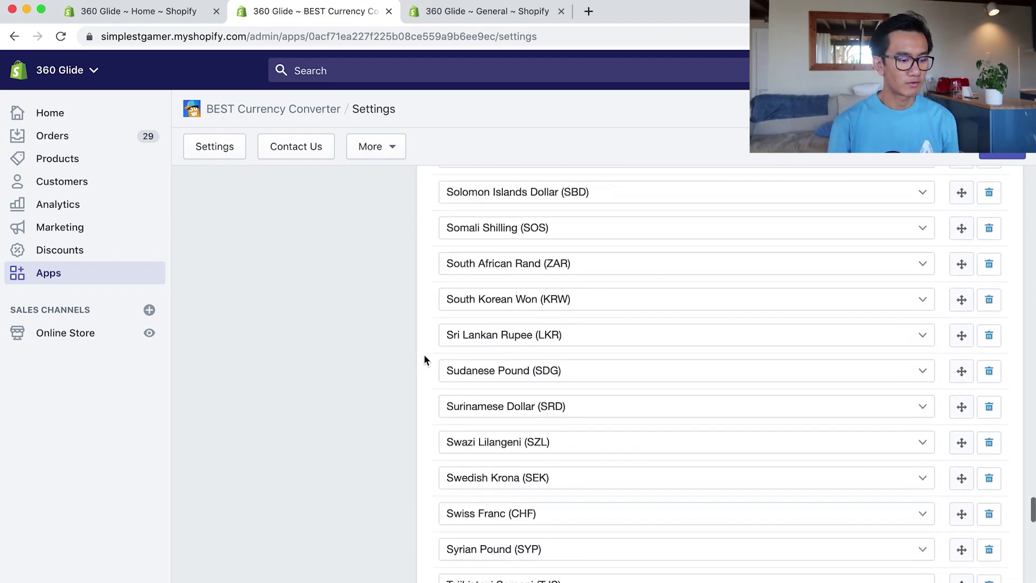
pyautogui.scroll(20, 429, 357)
pyautogui.scroll(-20, 617, 314)
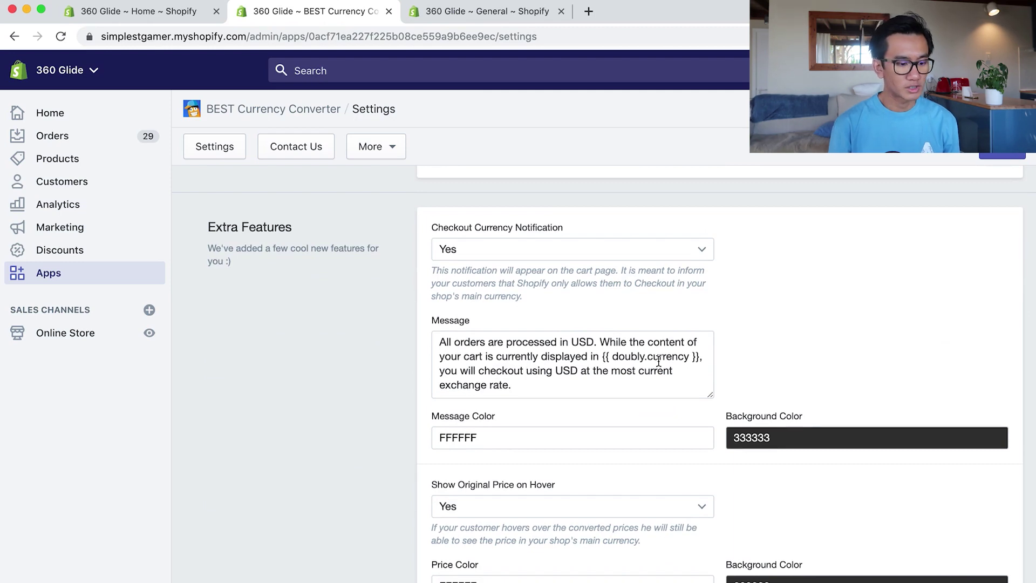
pyautogui.scroll(-2, 818, 409)
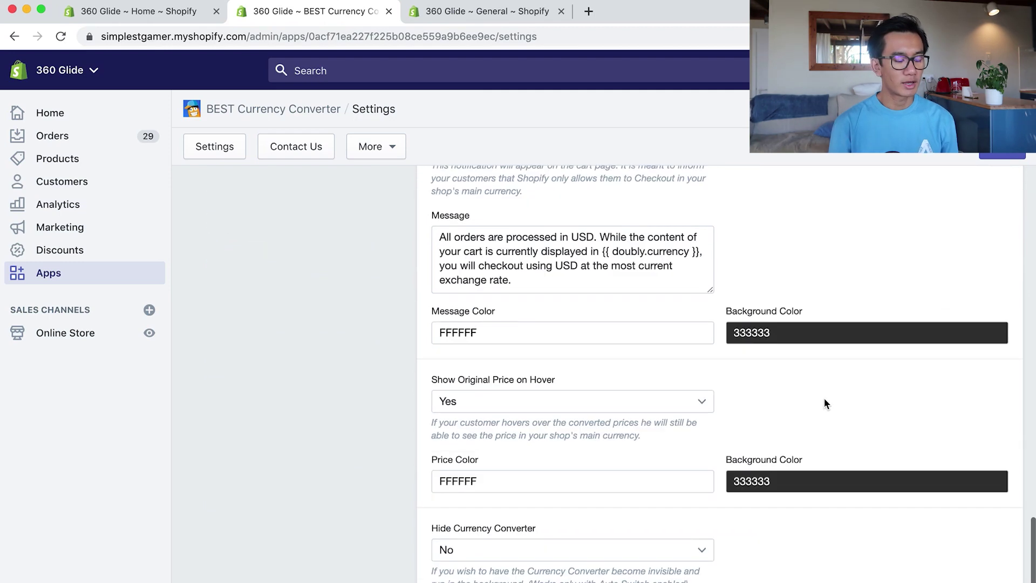
# Step: Load the 360glide.com storefront in a new private window
pyautogui.press('super+shift+n')
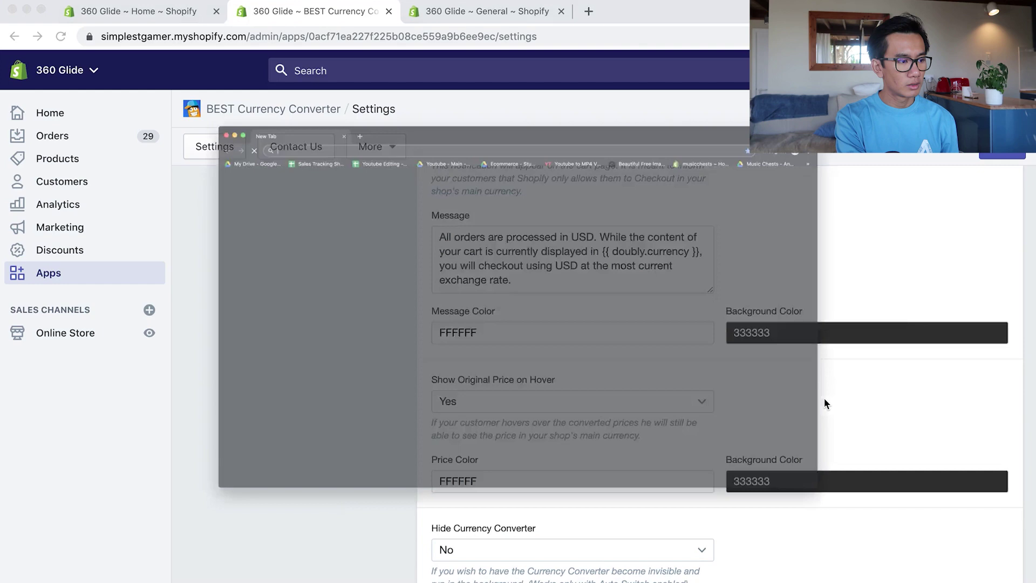
pyautogui.write('360')
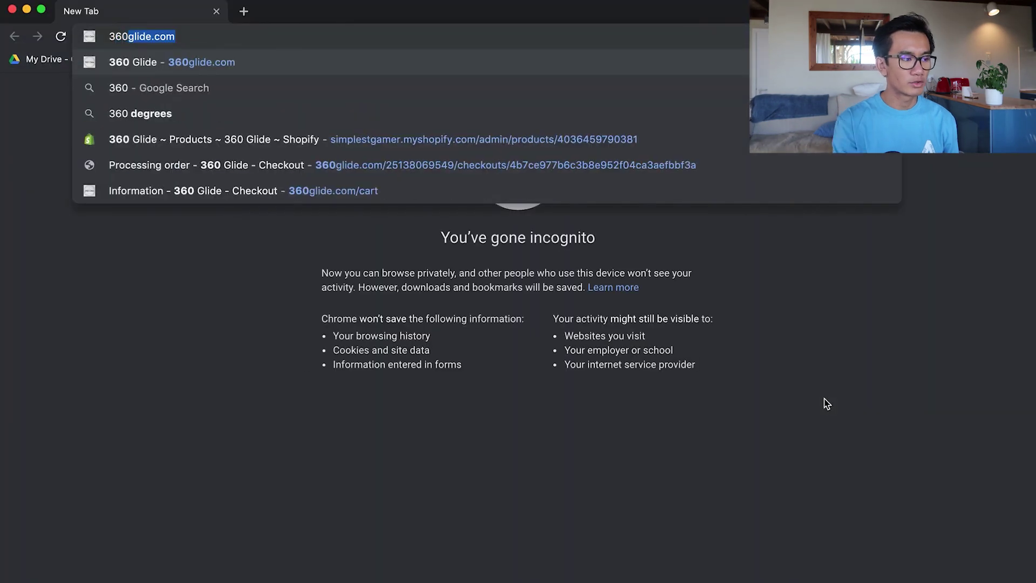
pyautogui.press('Return')
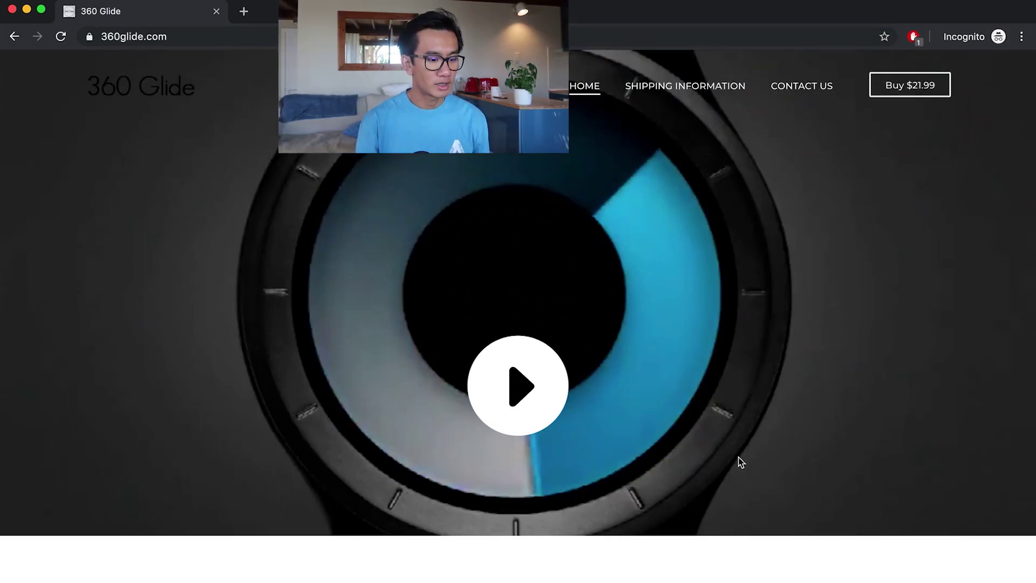
# Step: Buy one black 360 Glide watch now, reaching a USD $21.99 checkout
pyautogui.scroll(-15, 740, 462)
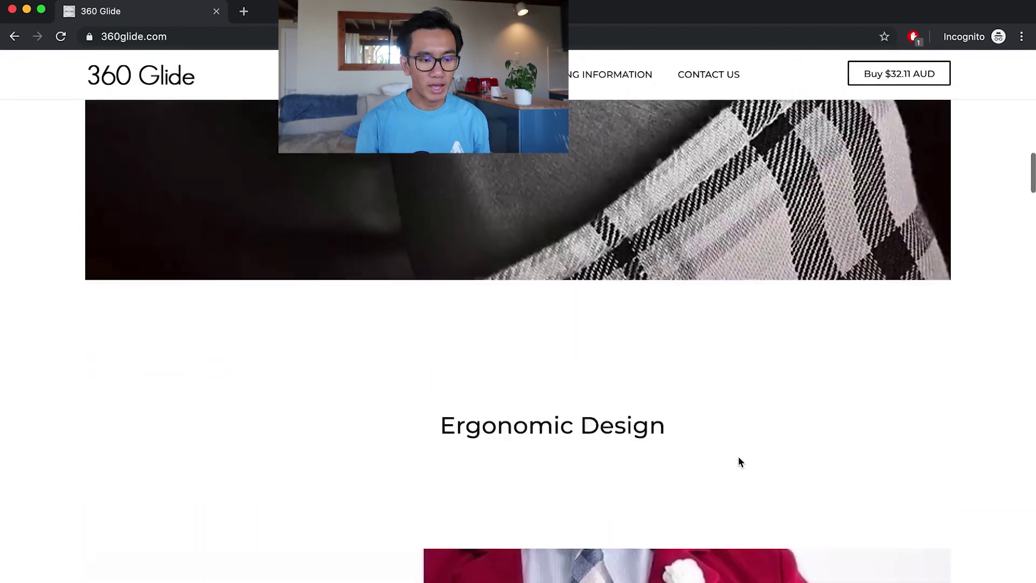
pyautogui.scroll(-20, 741, 462)
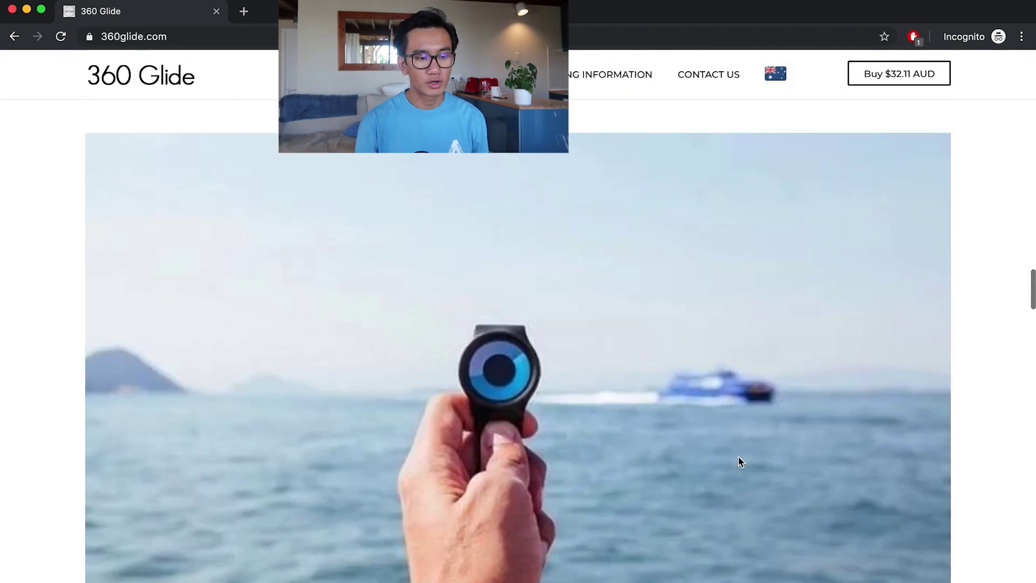
pyautogui.scroll(-12, 741, 462)
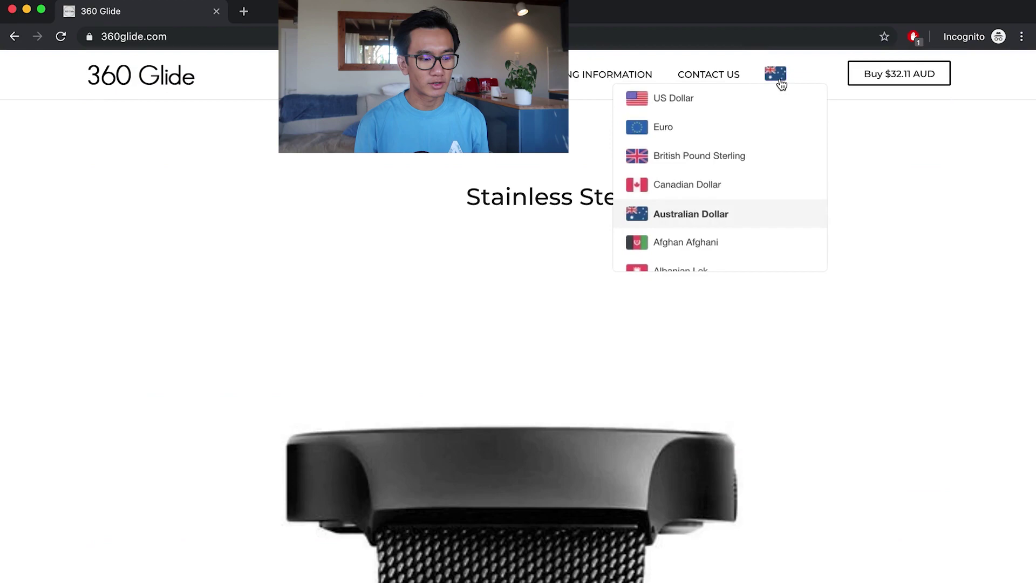
pyautogui.scroll(-8, 905, 264)
pyautogui.scroll(-15, 905, 264)
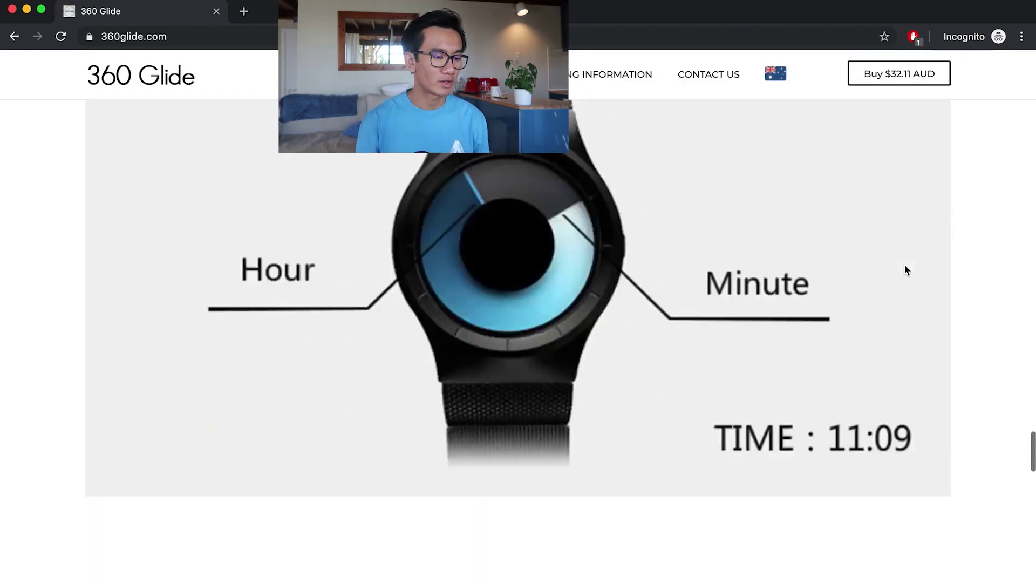
pyautogui.scroll(-6, 905, 264)
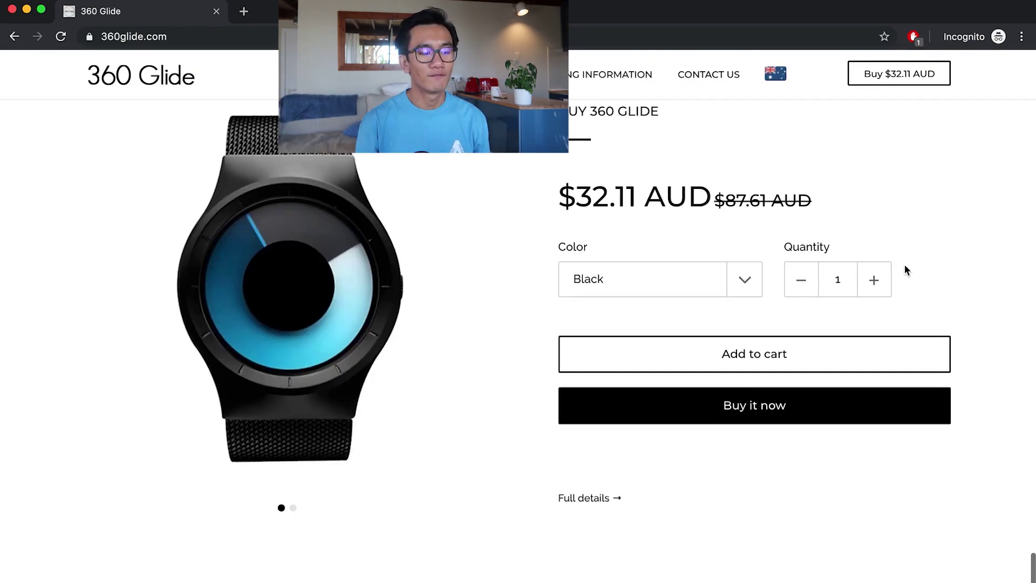
pyautogui.click(780, 369)
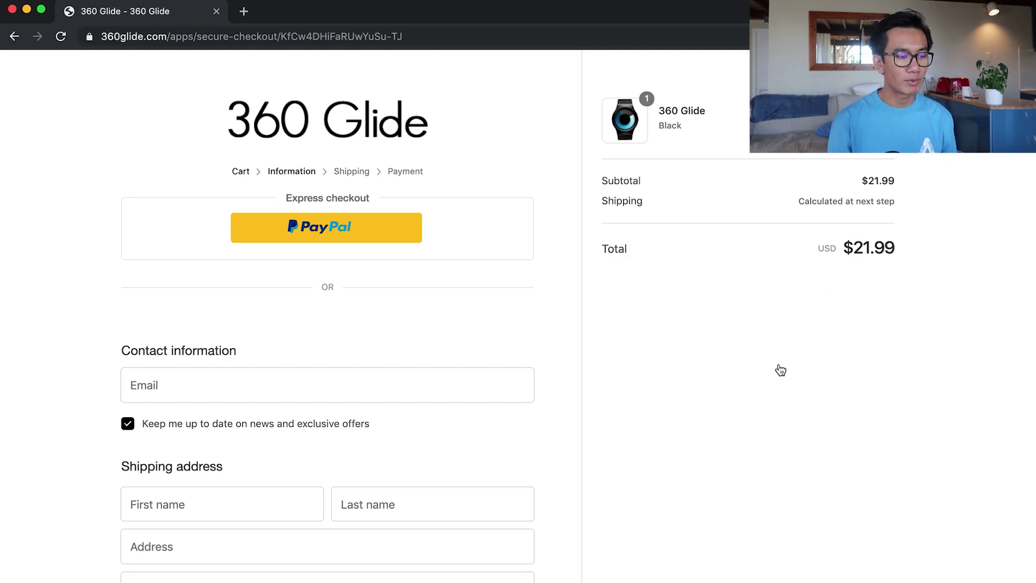
pyautogui.scroll(-4, 542, 382)
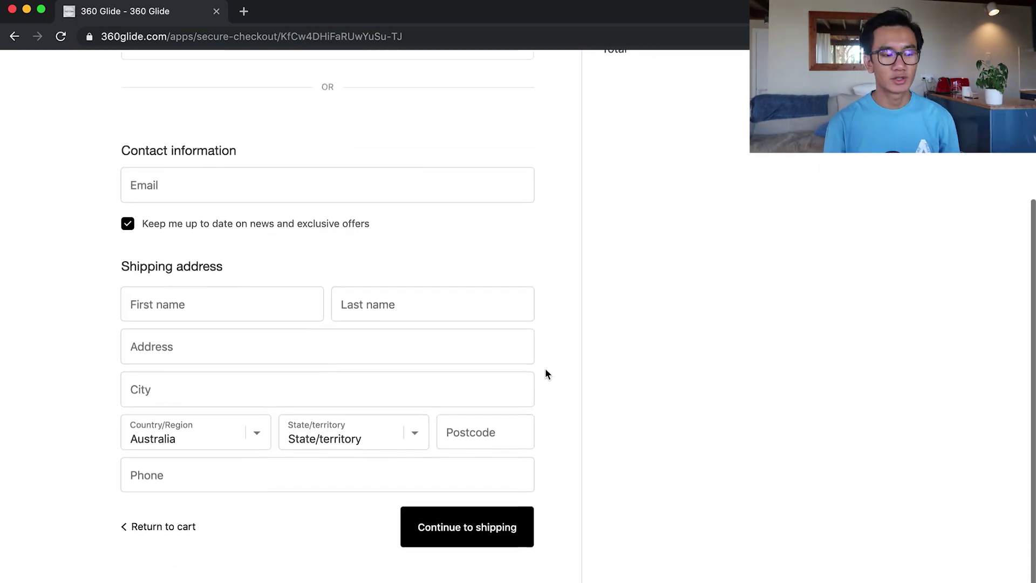
pyautogui.scroll(4, 546, 373)
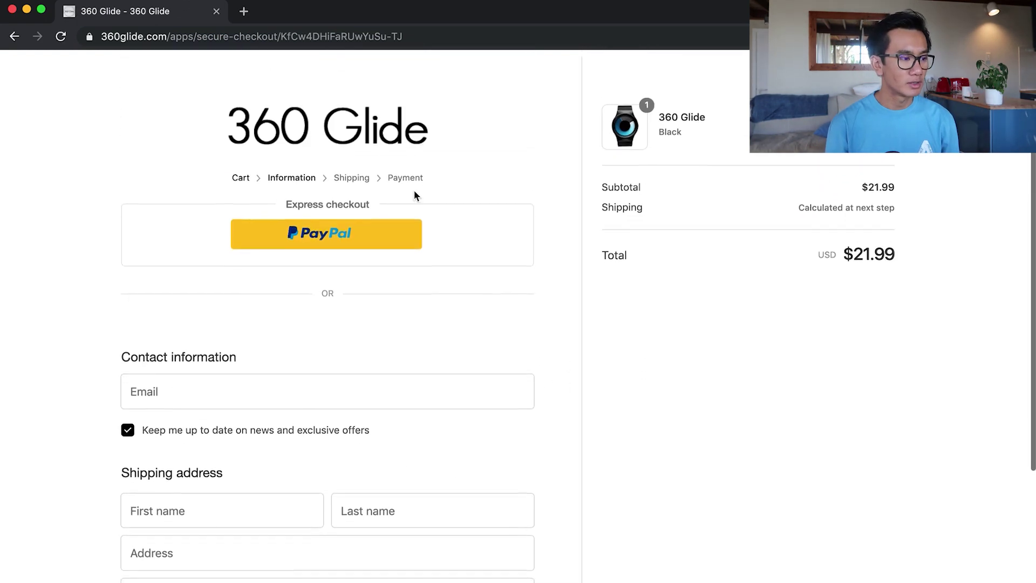
# Step: Close the checkout, view the Hide Currency Converter options, and find the Places API steps
pyautogui.click(217, 11)
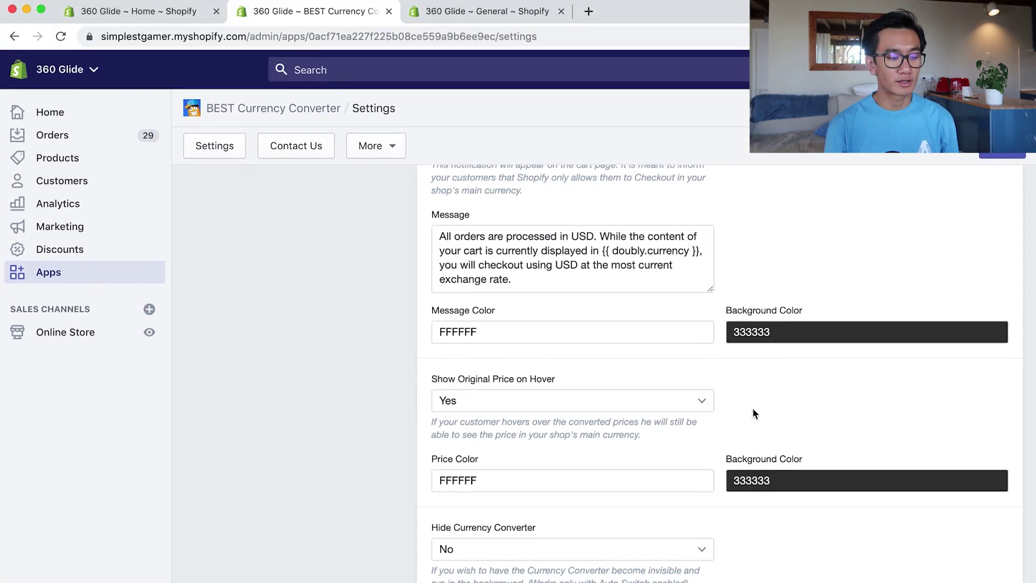
pyautogui.click(684, 549)
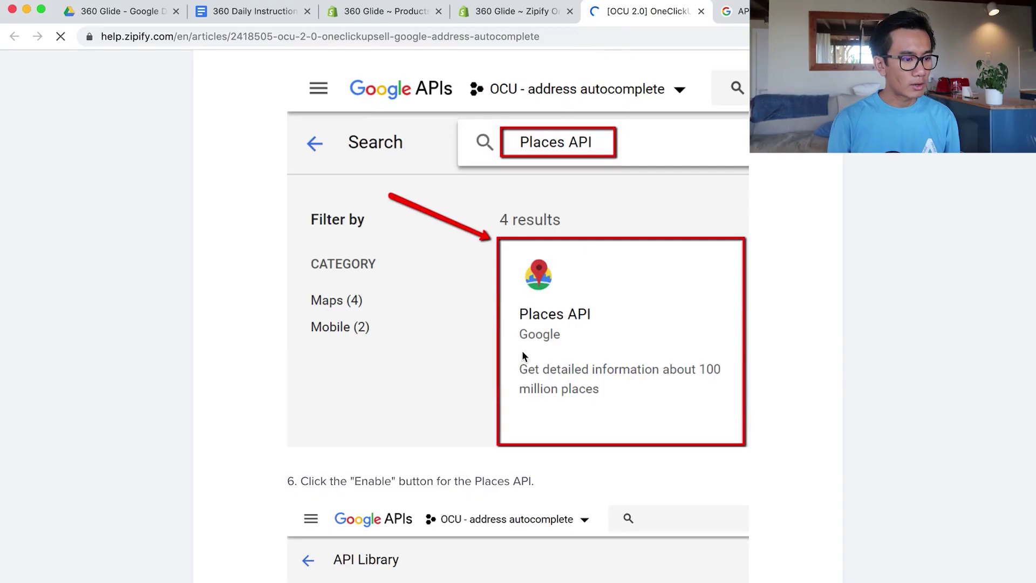
pyautogui.scroll(5, 626, 193)
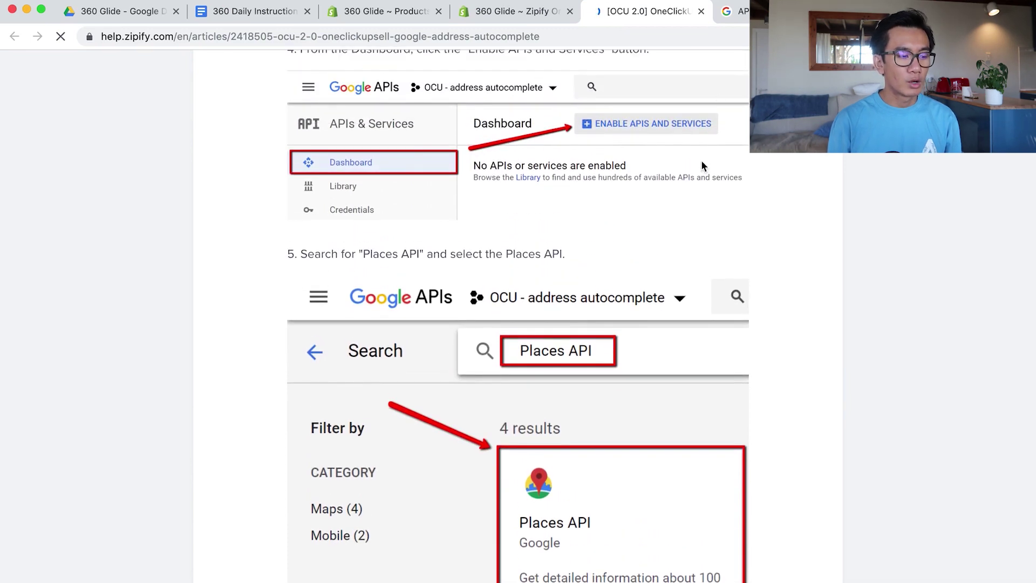
# Step: Find Places API in the Google API Library and enable it for the project
pyautogui.click(732, 8)
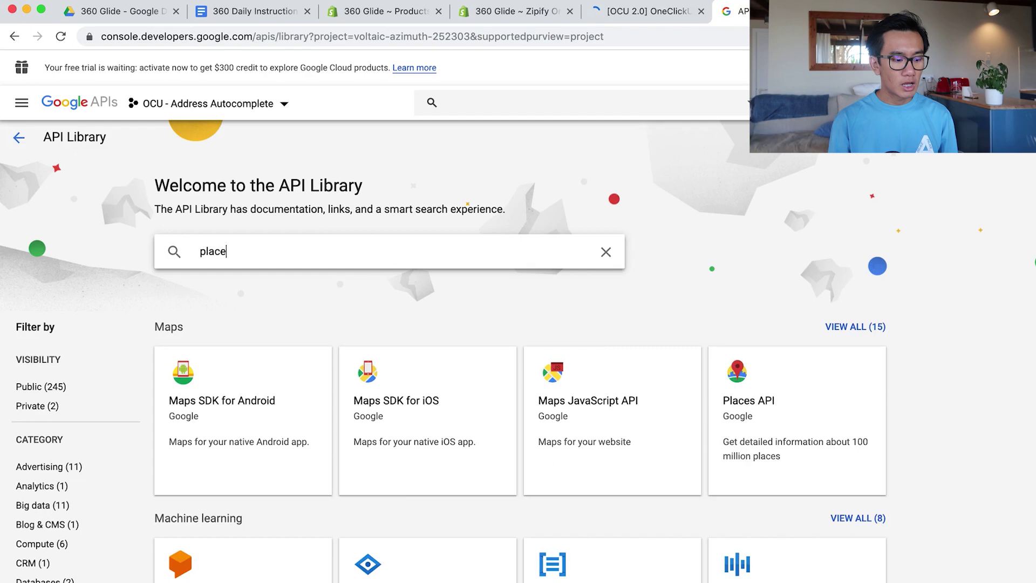
pyautogui.write('s')
pyautogui.hscroll(-5, 299, 434)
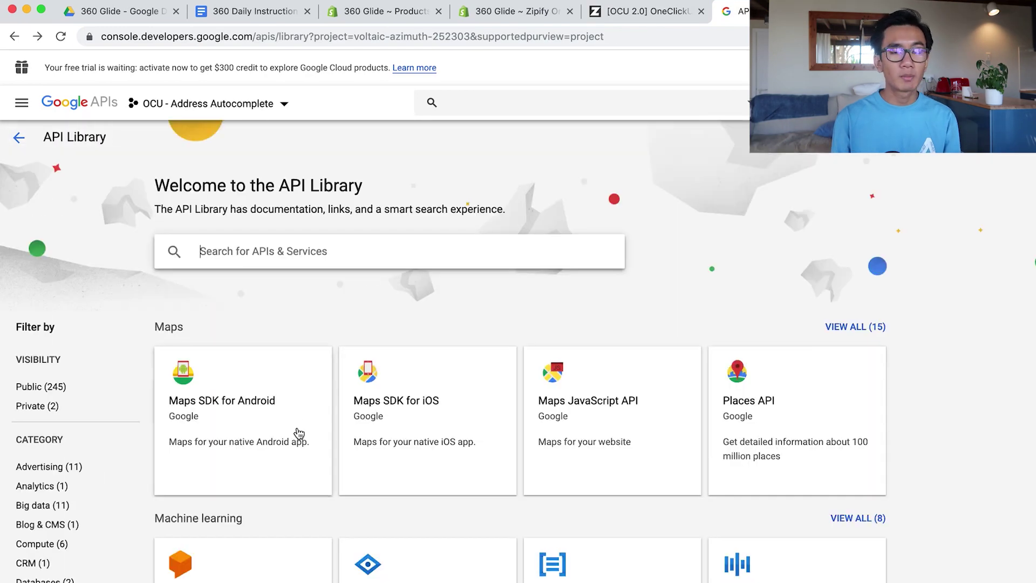
pyautogui.click(333, 266)
pyautogui.write('plac')
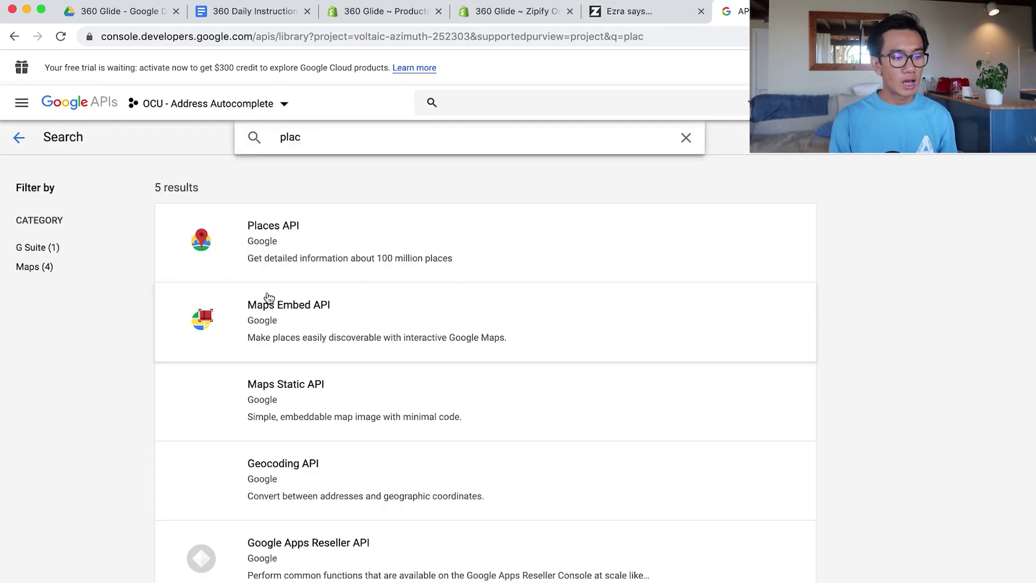
pyautogui.click(289, 261)
pyautogui.click(642, 11)
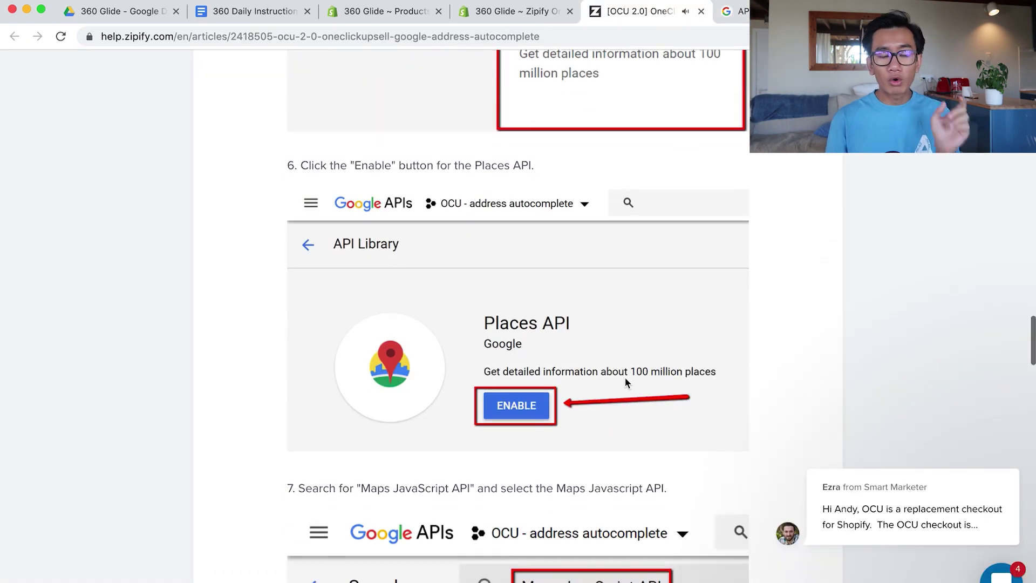
pyautogui.click(736, 11)
pyautogui.scroll(-15, 419, 445)
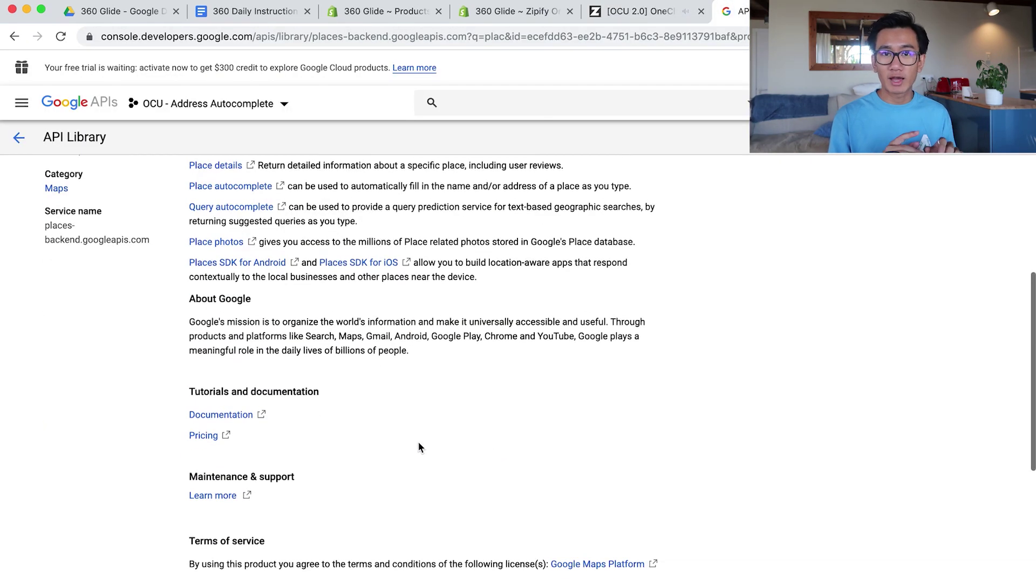
pyautogui.scroll(15, 420, 450)
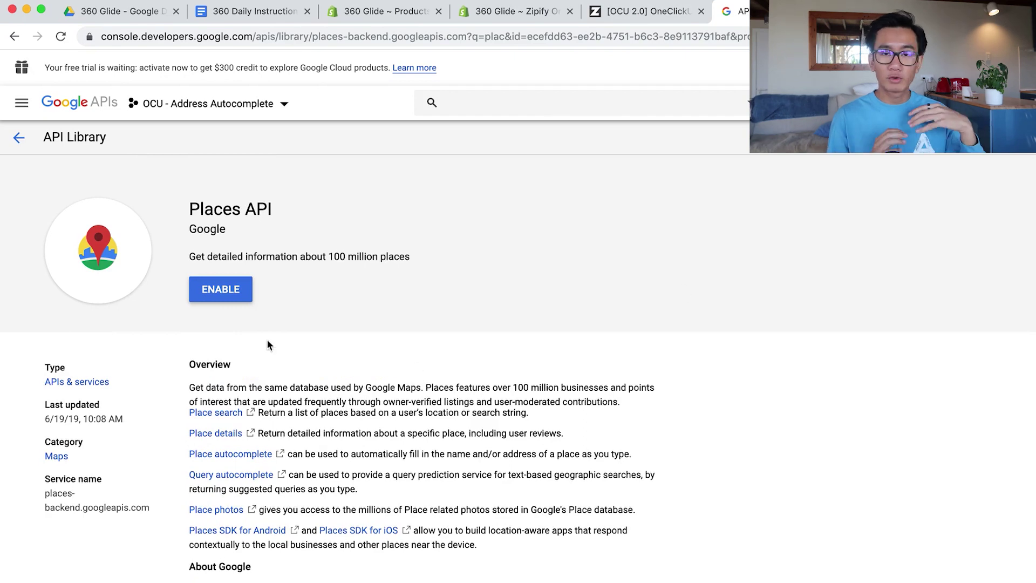
pyautogui.click(232, 299)
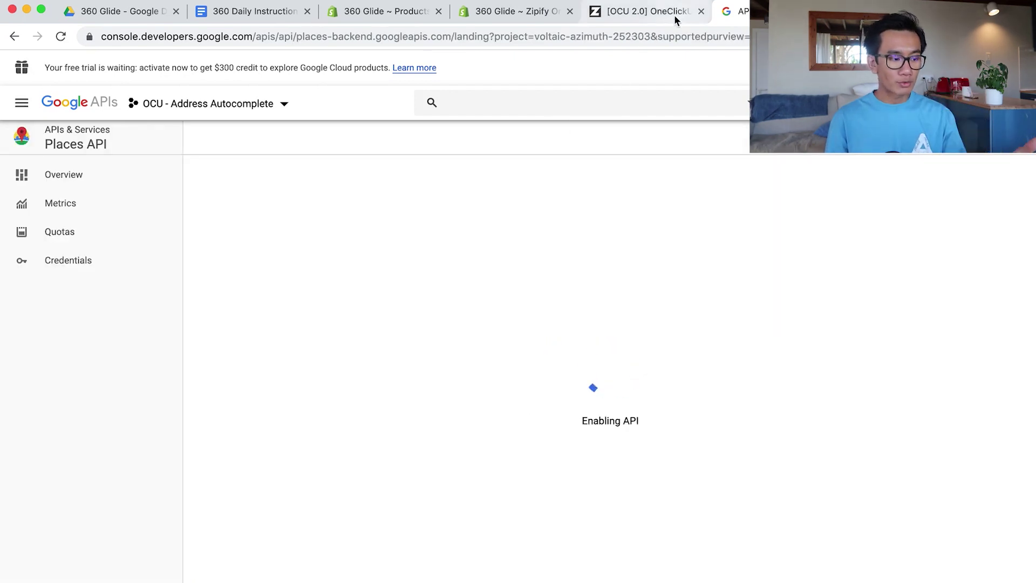
# Step: Check the Zipify help article's next steps for creating the API key
pyautogui.click(676, 13)
pyautogui.scroll(-6, 554, 435)
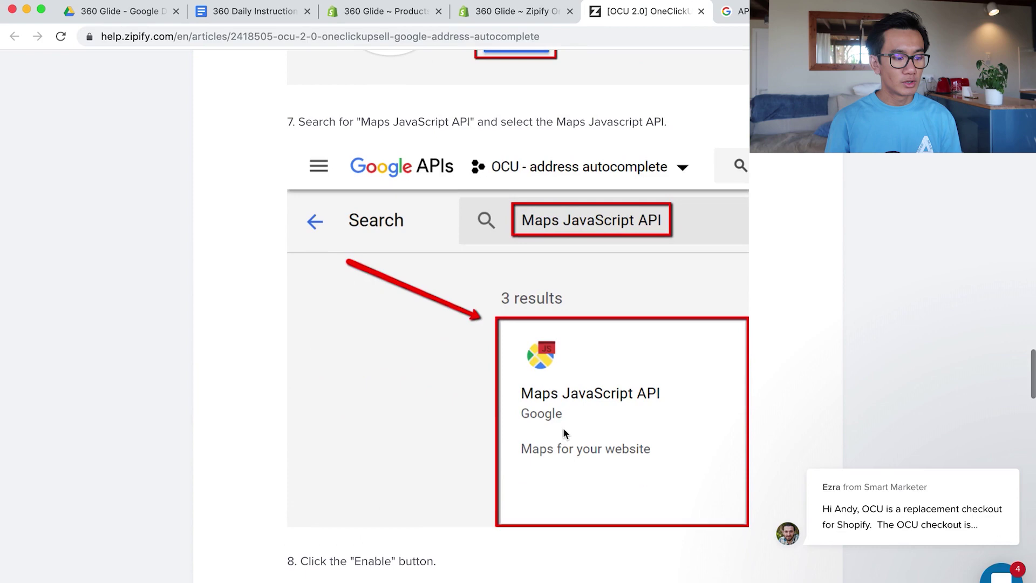
pyautogui.scroll(2, 565, 434)
pyautogui.scroll(5, 566, 428)
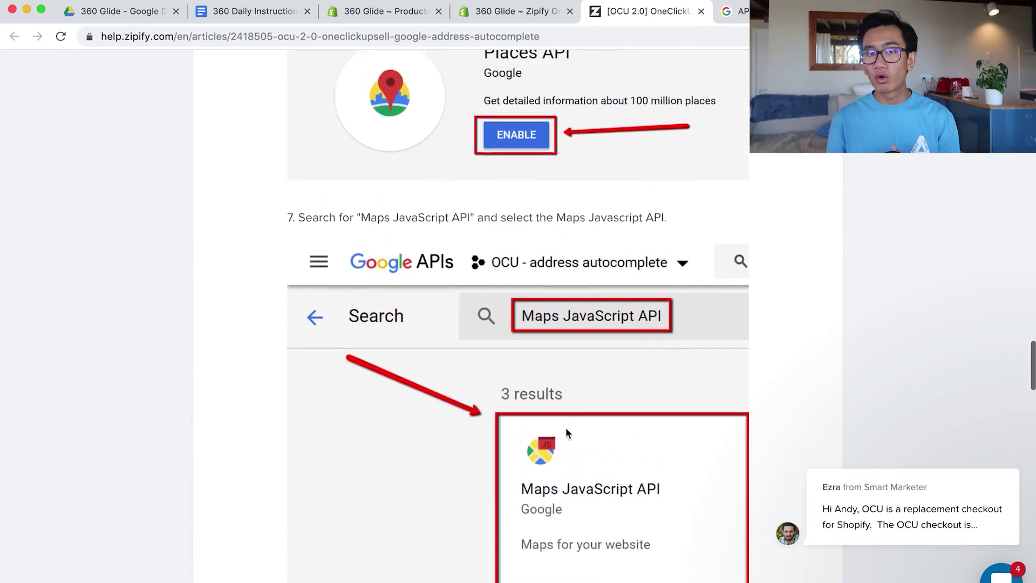
pyautogui.scroll(-10, 565, 419)
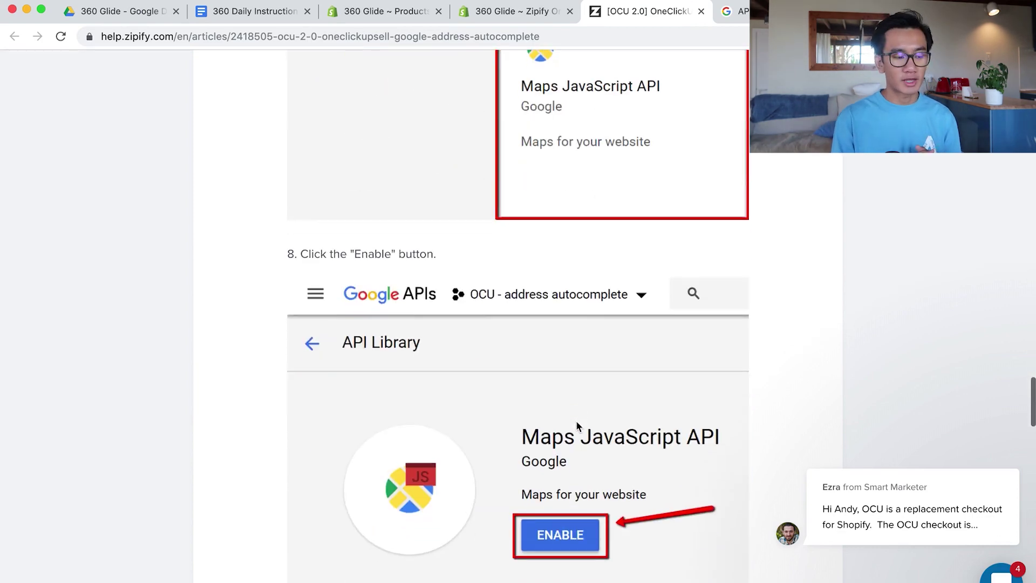
pyautogui.scroll(11, 576, 424)
pyautogui.scroll(-2, 705, 212)
pyautogui.hotkey('ctrl', 'Tab')
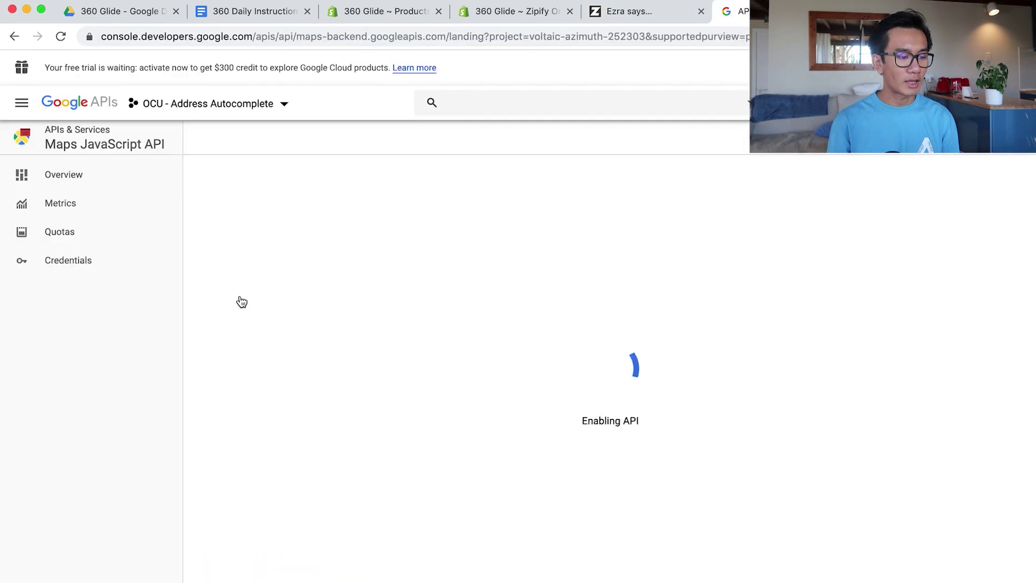
pyautogui.hotkey('ctrl', 'shift', 'Tab')
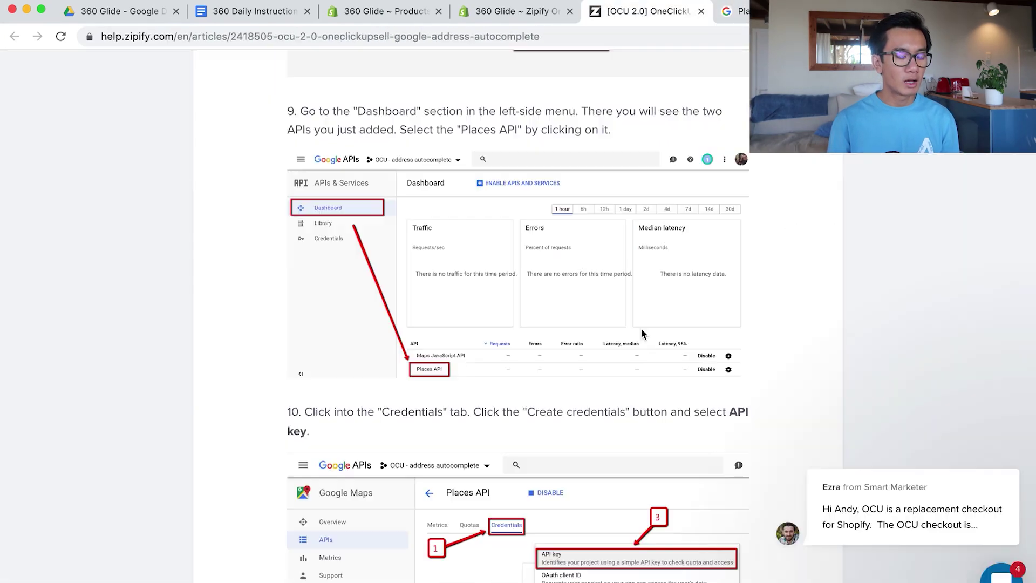
pyautogui.scroll(-3, 641, 328)
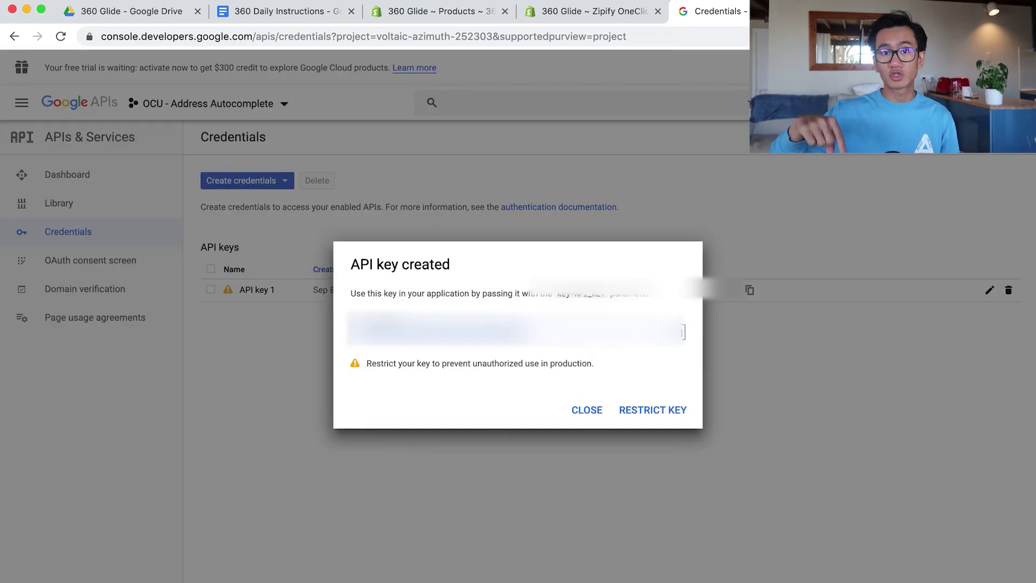
# Step: Restrict the new API key to HTTP referrers and accept the free-trial terms of service
pyautogui.click(653, 410)
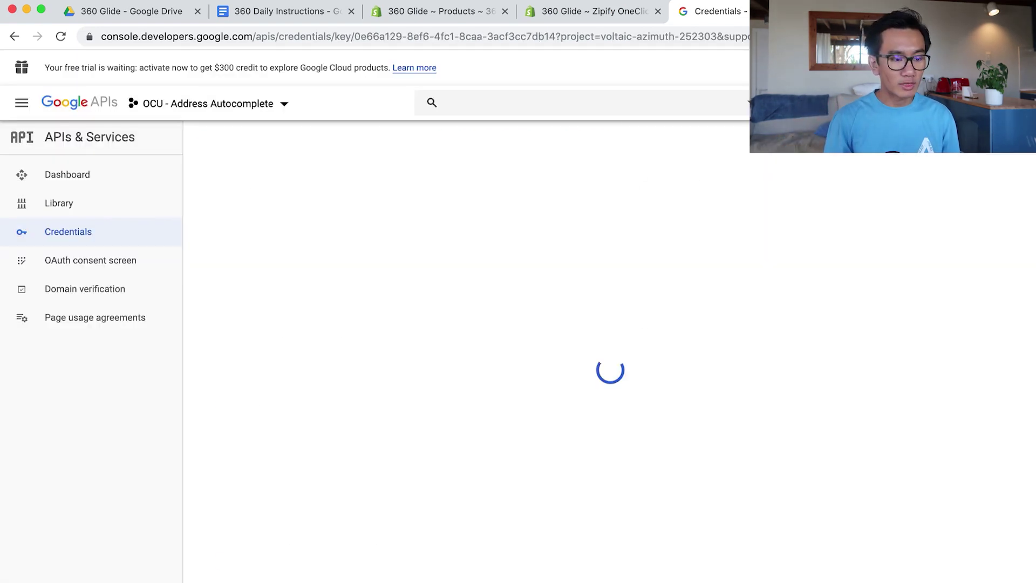
pyautogui.click(224, 340)
pyautogui.scroll(-2, 424, 373)
pyautogui.scroll(-1, 650, 430)
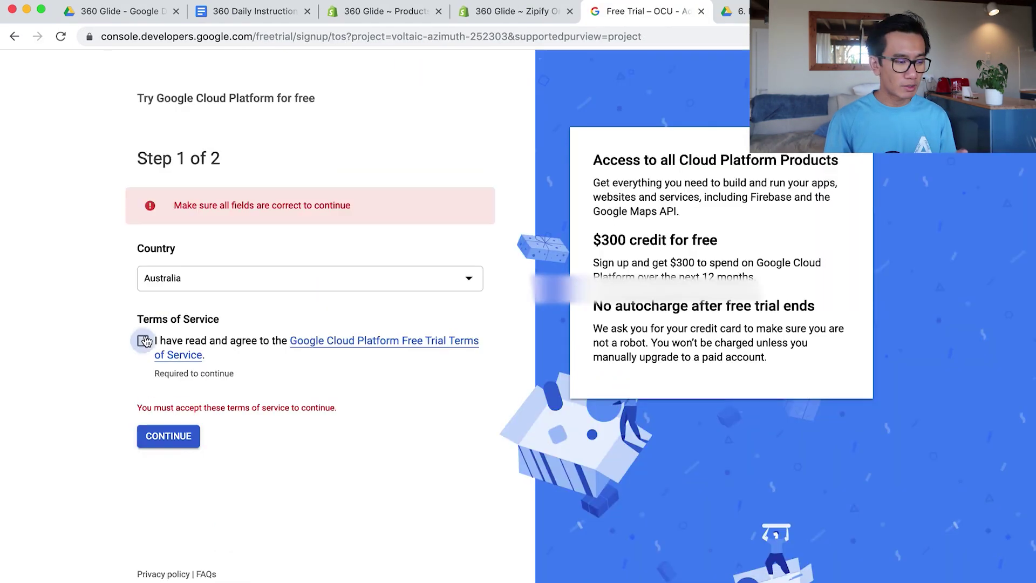
pyautogui.click(138, 340)
pyautogui.click(166, 435)
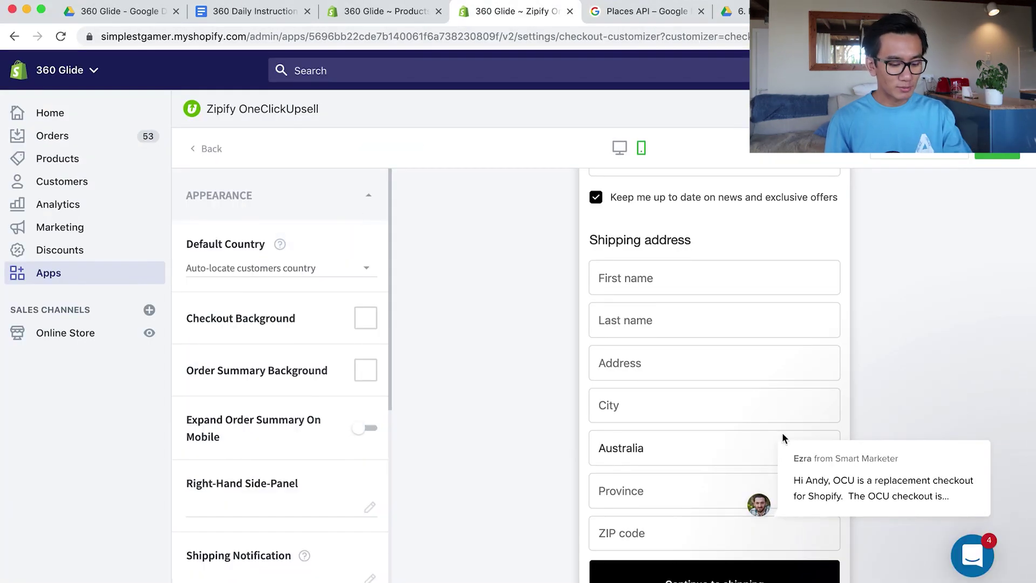
# Step: Save the Zipify checkout customizer settings and return to the upsell funnels list
pyautogui.scroll(-5, 306, 431)
pyautogui.click(997, 157)
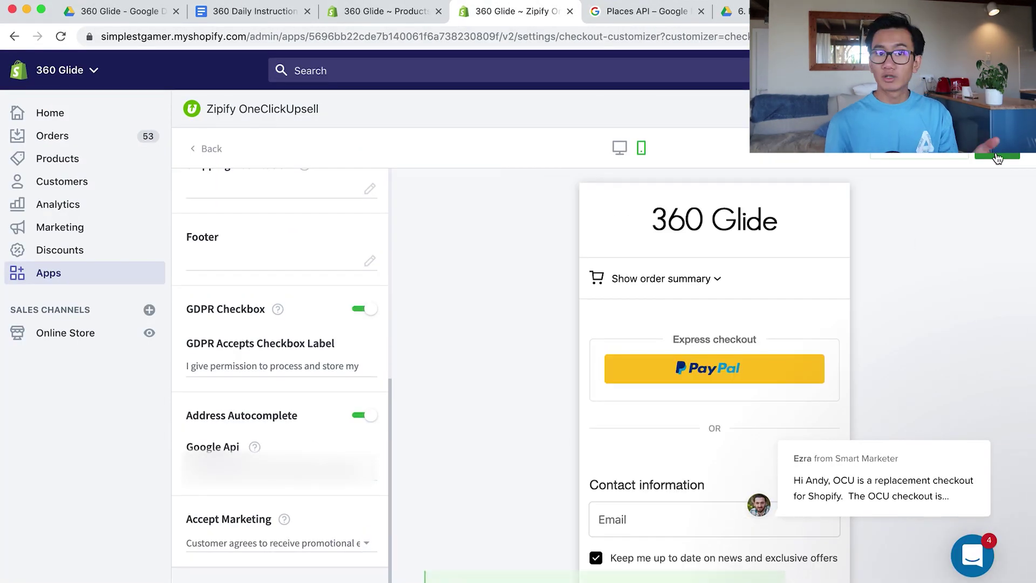
pyautogui.click(214, 149)
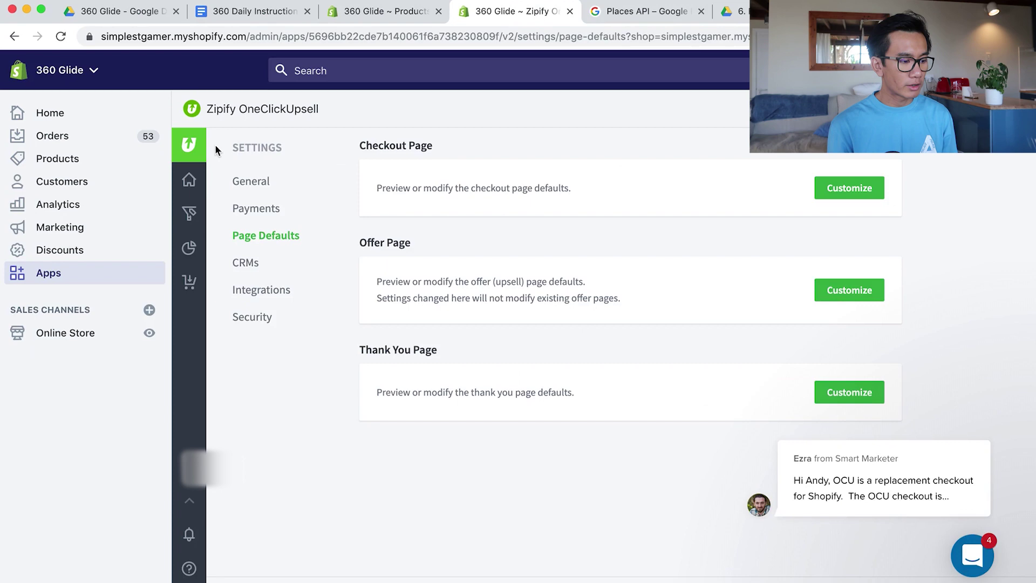
pyautogui.click(190, 219)
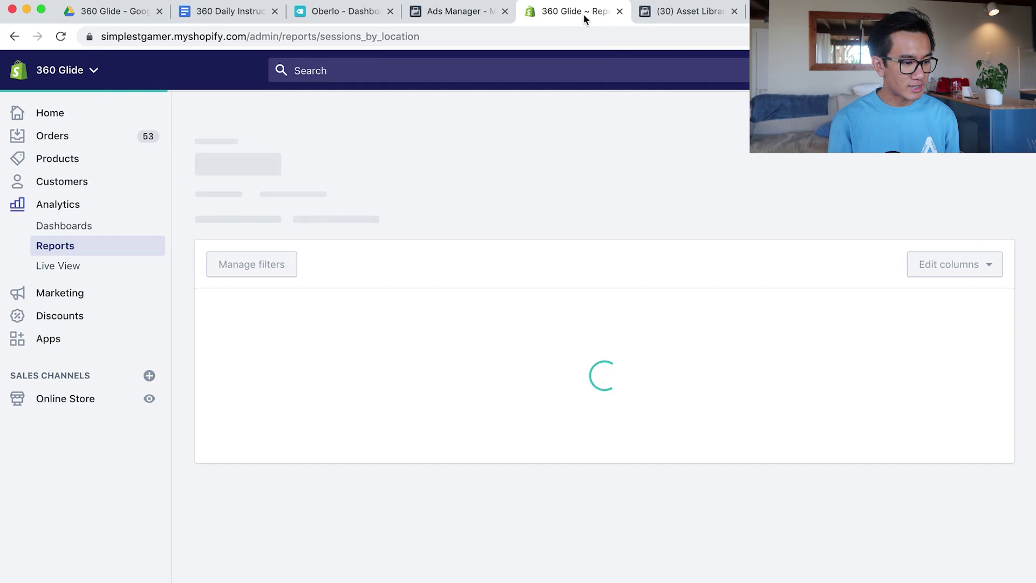
# Step: Add a Sessions converted column to the Sessions by location report and sort by it
pyautogui.moveTo(584, 19); pyautogui.dragTo(703, 18)
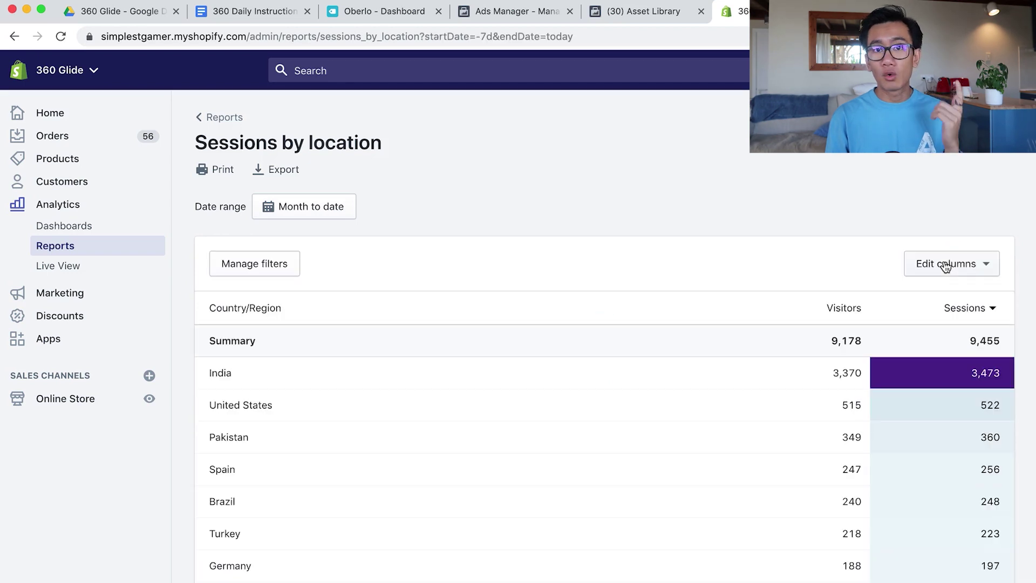
pyautogui.click(947, 264)
pyautogui.scroll(-1, 923, 456)
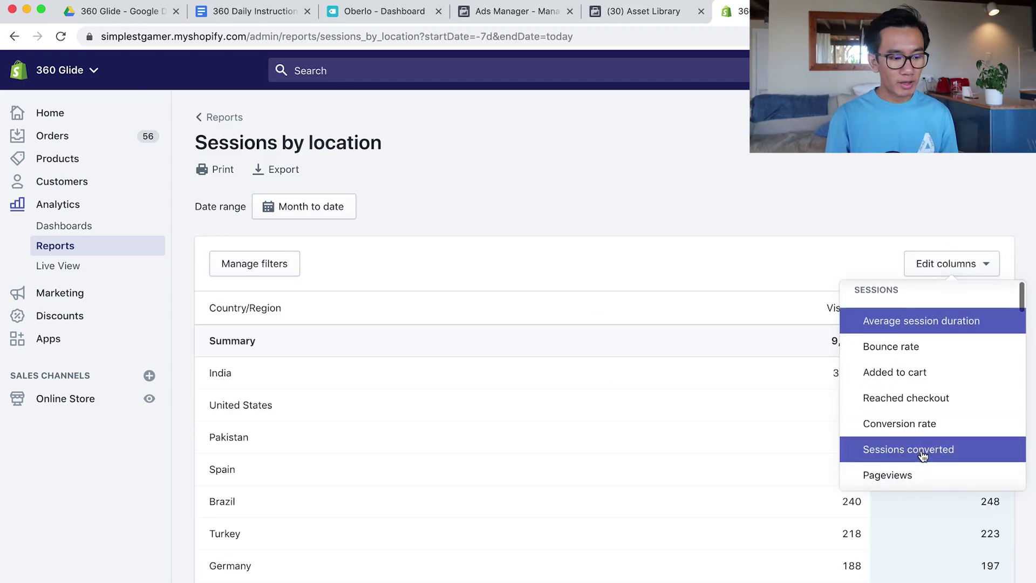
pyautogui.click(924, 453)
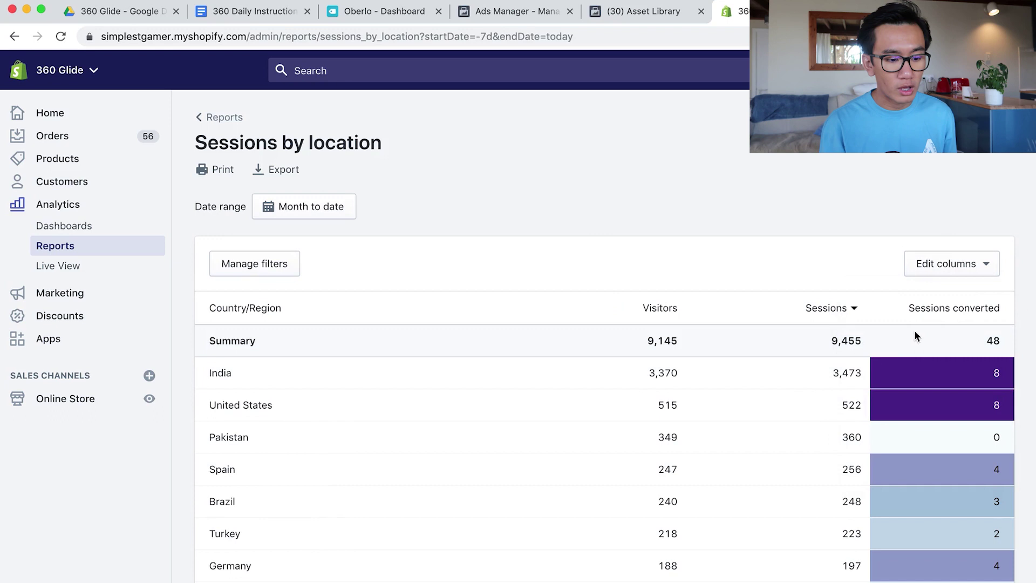
pyautogui.click(912, 320)
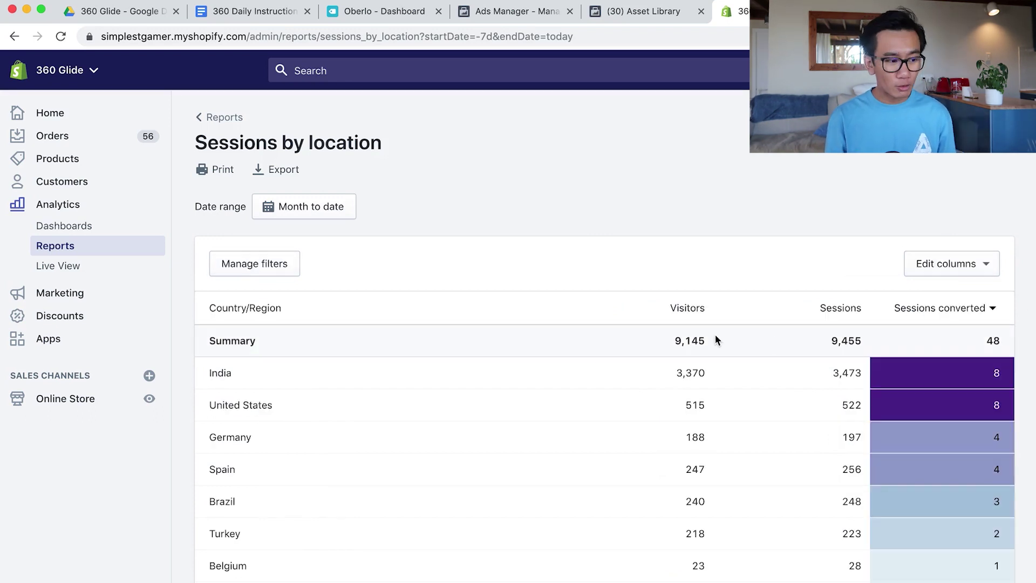
# Step: Note the top-converting countries, then move to the Facebook audiences library
pyautogui.scroll(-2, 306, 436)
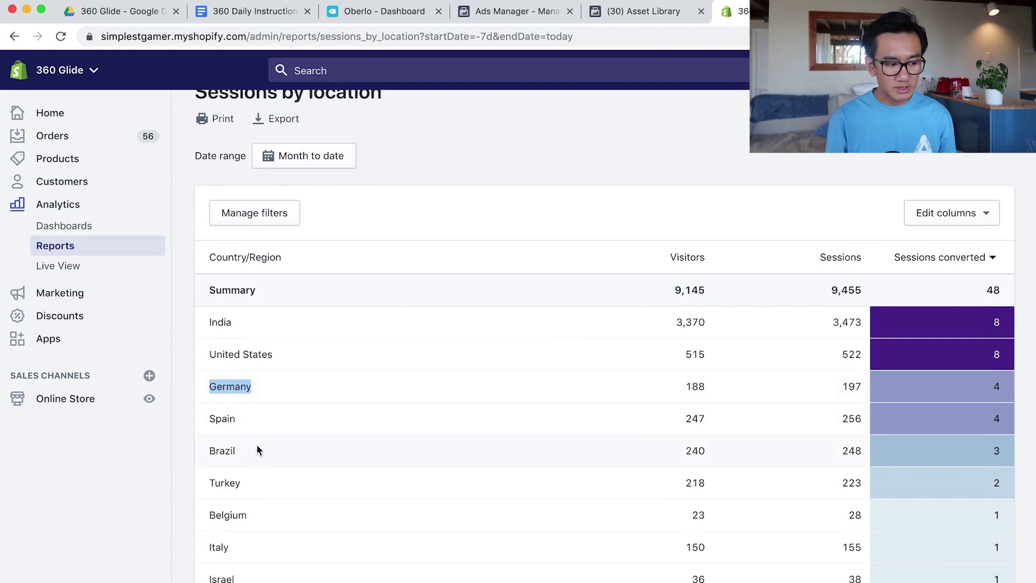
pyautogui.moveTo(251, 453); pyautogui.dragTo(190, 455)
pyautogui.click(376, 151)
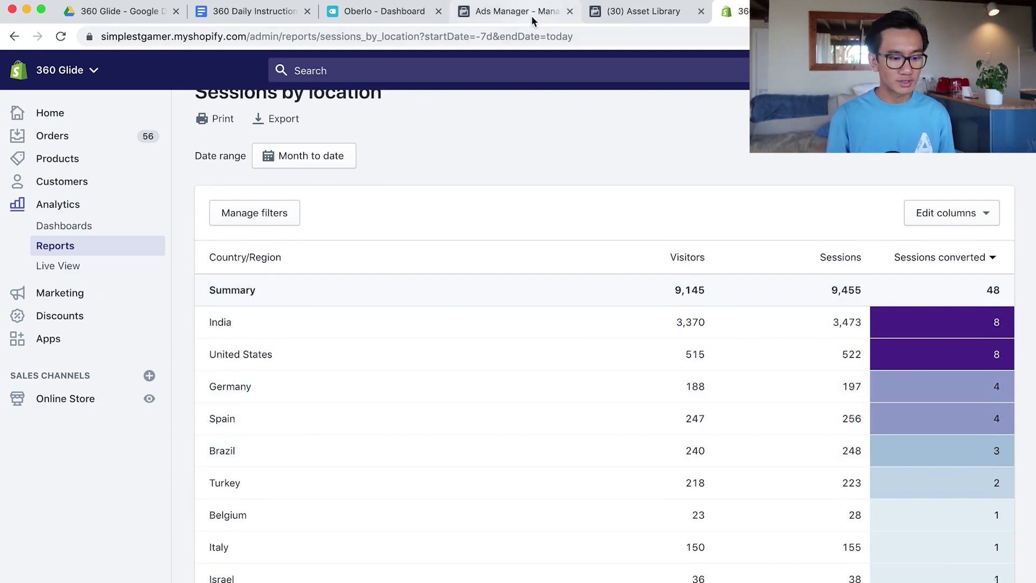
pyautogui.click(637, 12)
# Step: Start a lookalike of the Pageview (14 Days) audience, searching countries for 'uni'
pyautogui.scroll(-2, 463, 423)
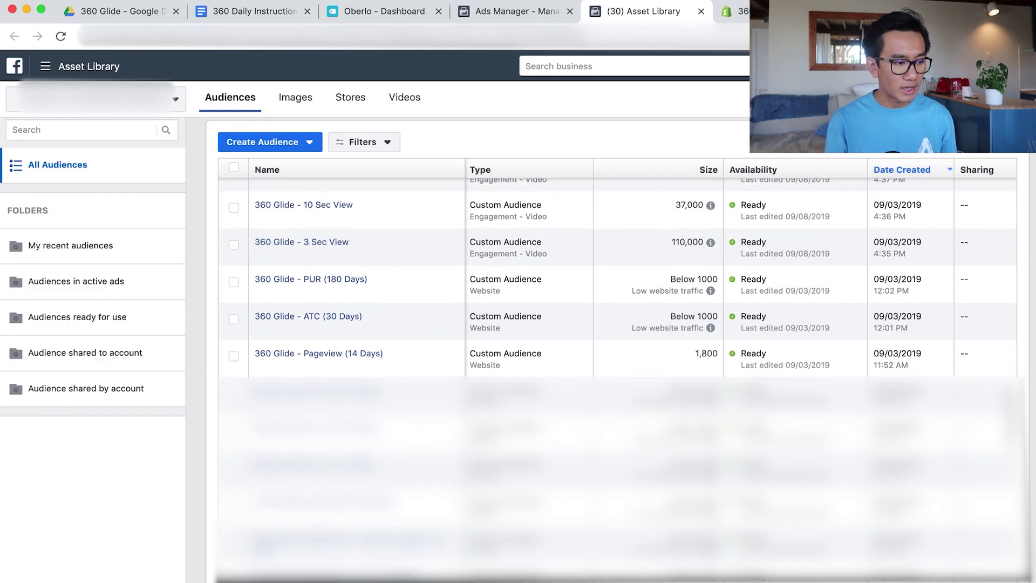
pyautogui.click(512, 12)
pyautogui.scroll(5, 365, 397)
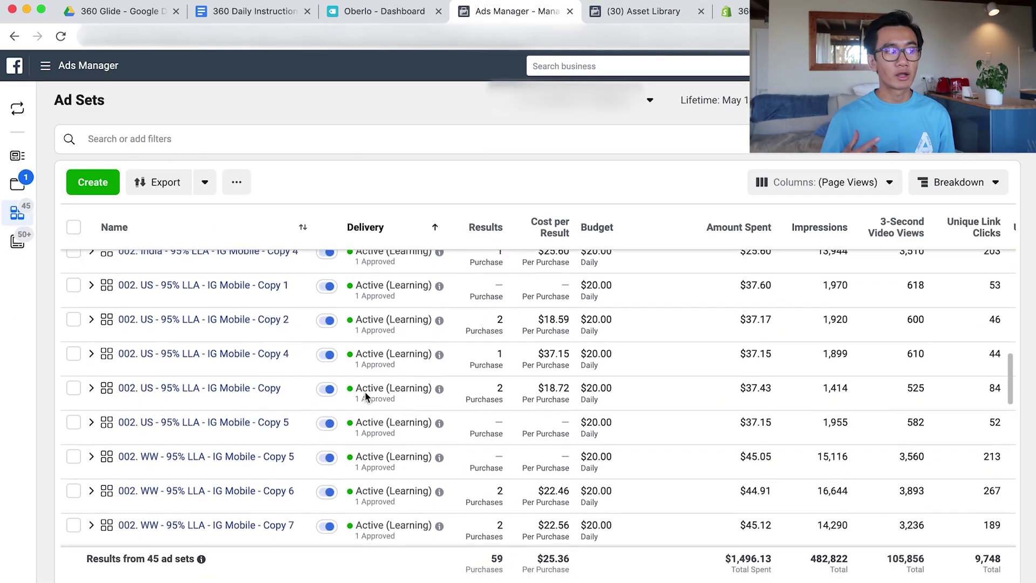
pyautogui.scroll(5, 365, 396)
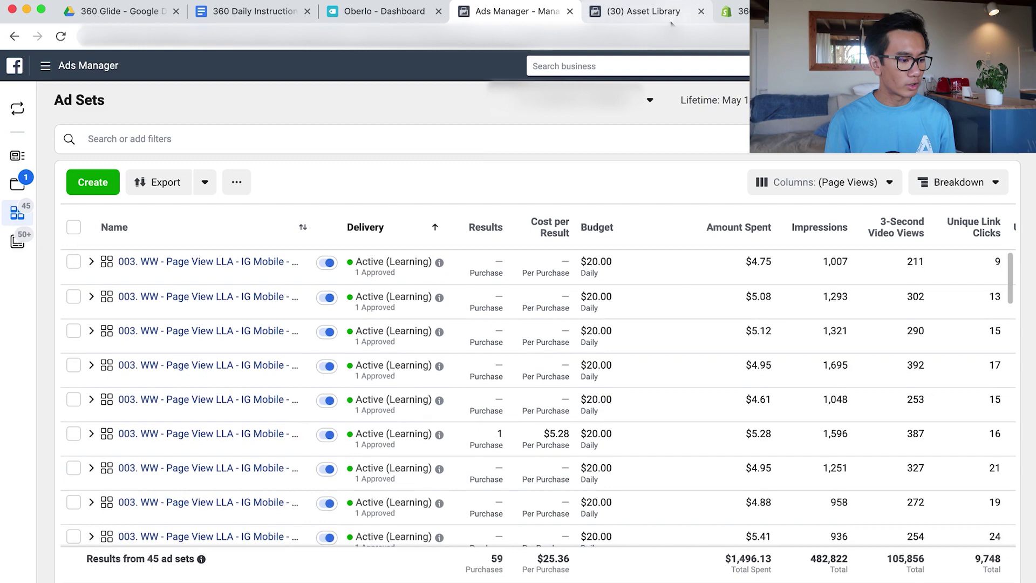
pyautogui.click(640, 12)
pyautogui.click(299, 356)
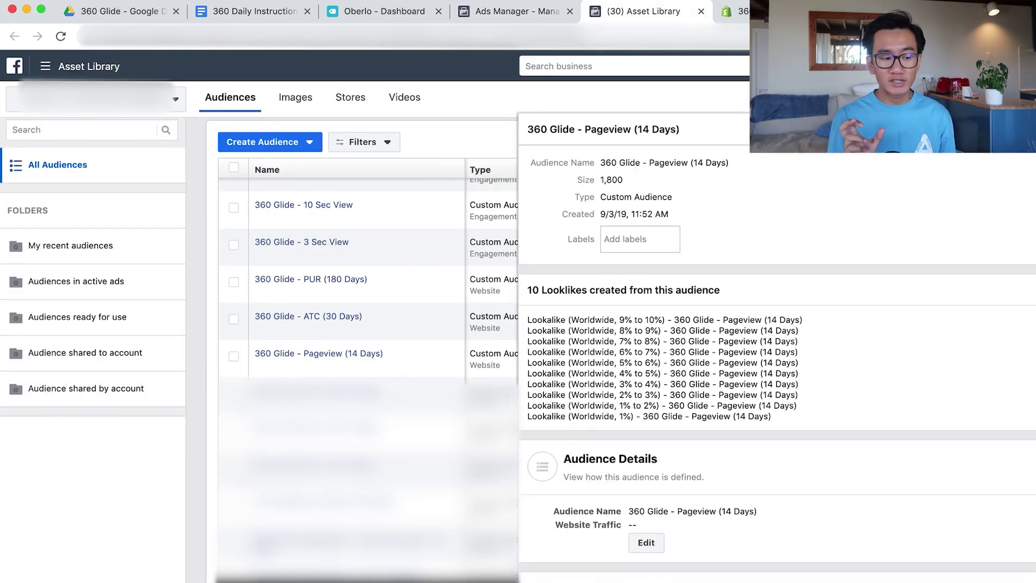
pyautogui.click(993, 132)
pyautogui.click(979, 168)
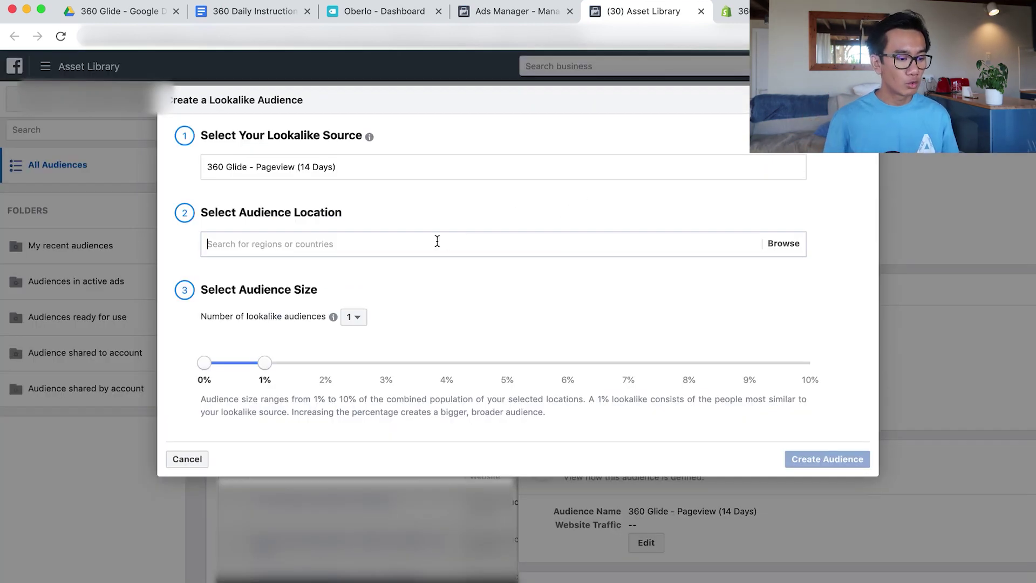
pyautogui.click(437, 241)
pyautogui.write('uni')
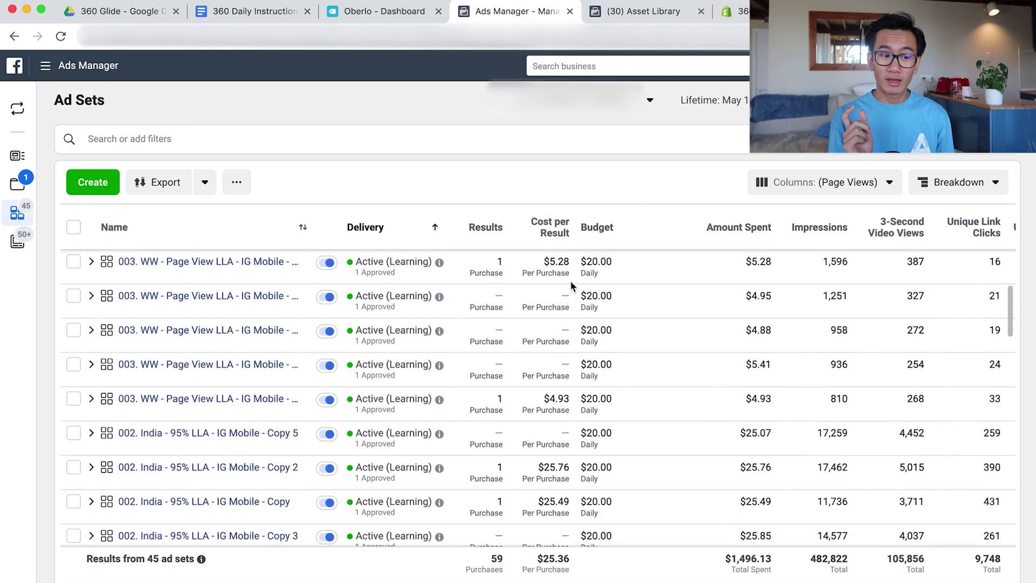
# Step: Select all ad sets, then list the 45 ad sets of the 023. 360 Glide campaign
pyautogui.scroll(-15, 572, 282)
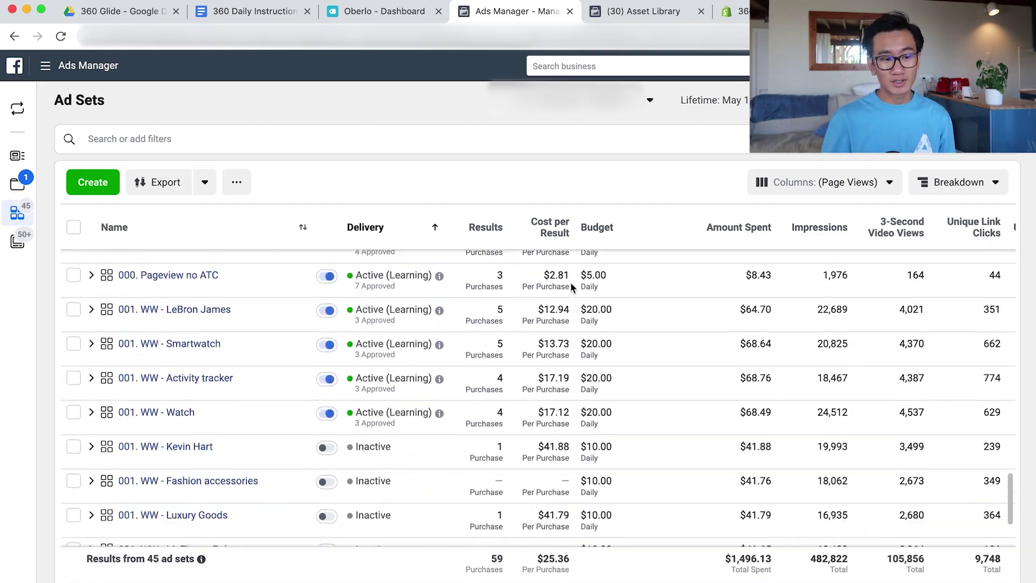
pyautogui.scroll(-4, 571, 283)
pyautogui.scroll(5, 588, 373)
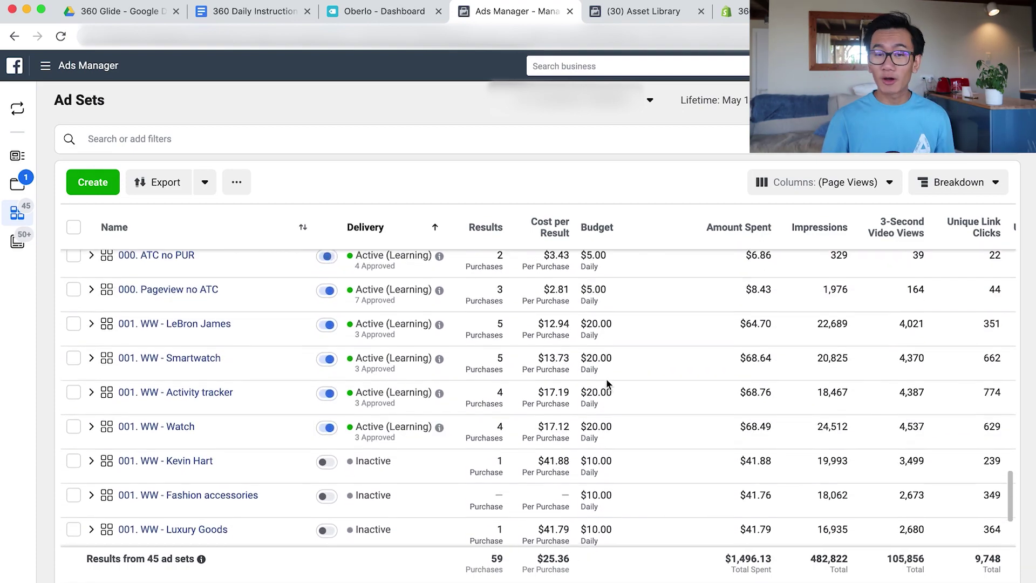
pyautogui.scroll(1, 604, 405)
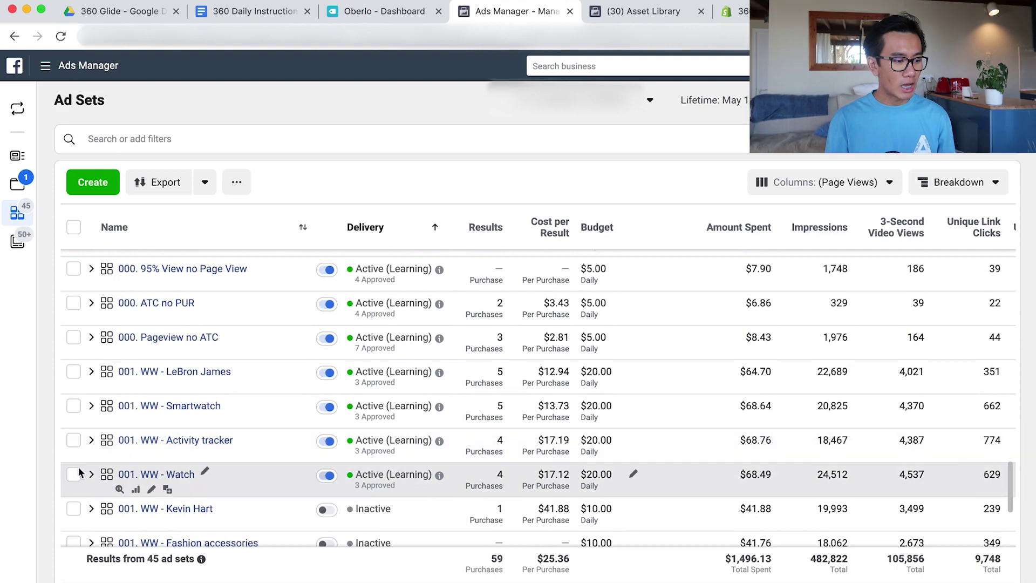
pyautogui.click(71, 475)
pyautogui.scroll(10, 83, 458)
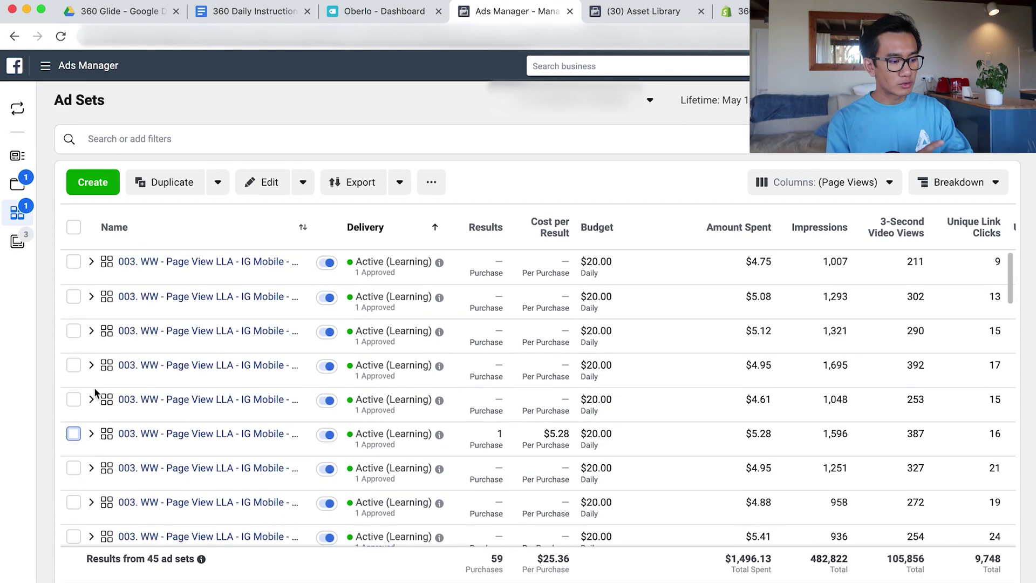
pyautogui.keyDown('shift'); pyautogui.click(76, 263); pyautogui.keyUp('shift')
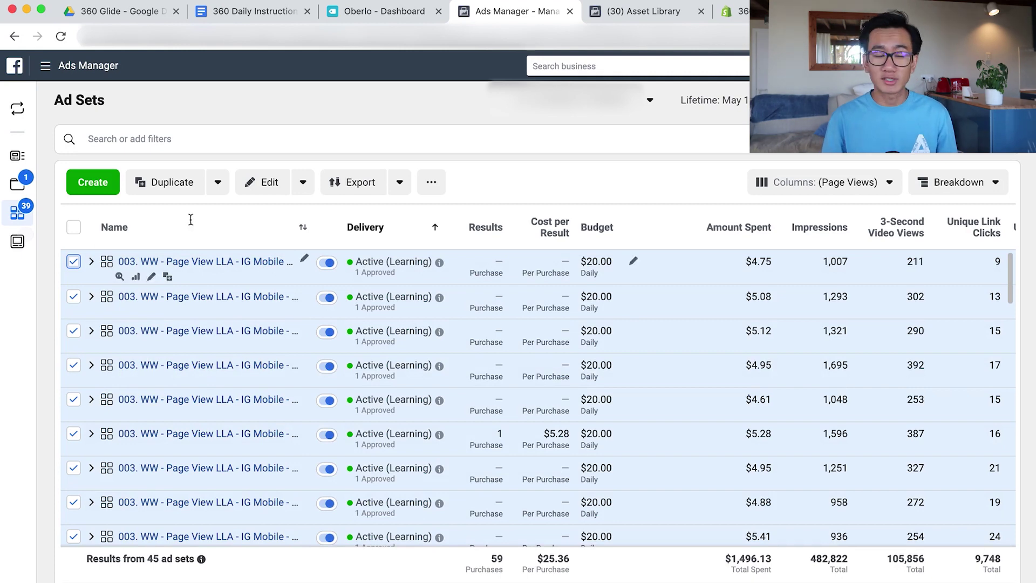
pyautogui.click(21, 191)
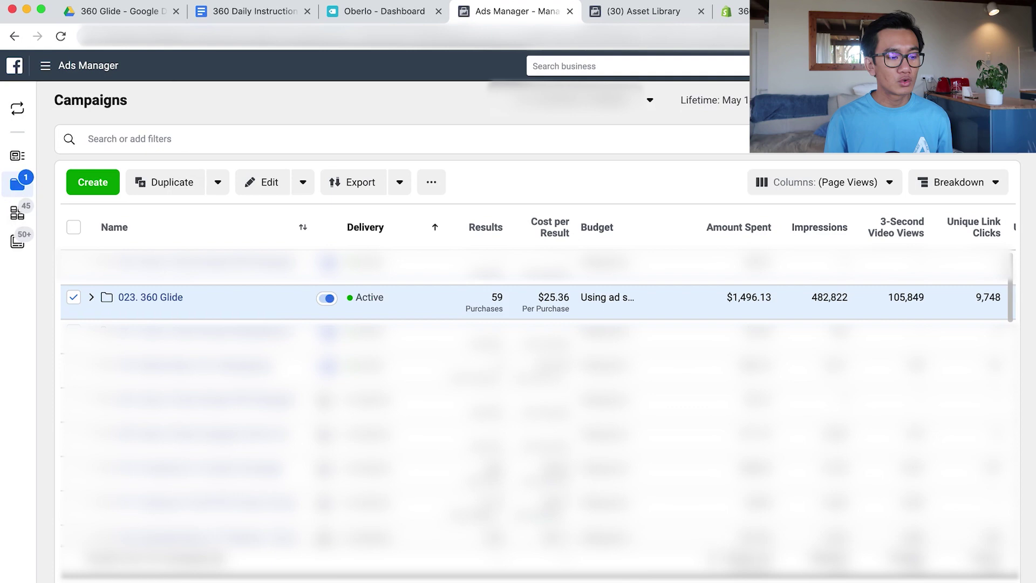
pyautogui.click(145, 298)
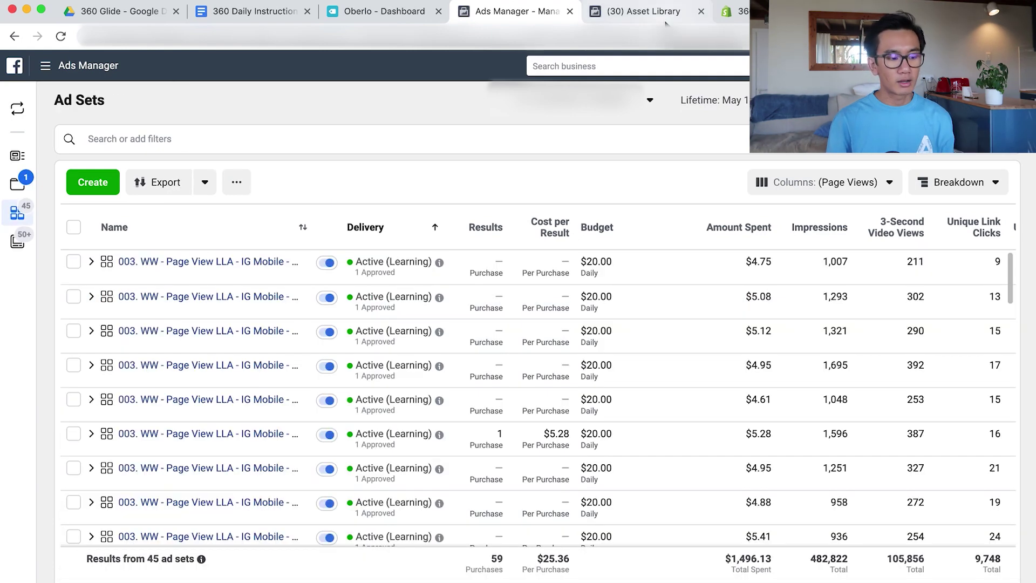
# Step: Create five United States Pageview (14 Days) lookalikes banded at 2%, 4%, 6%, 8% and 10%
pyautogui.click(665, 12)
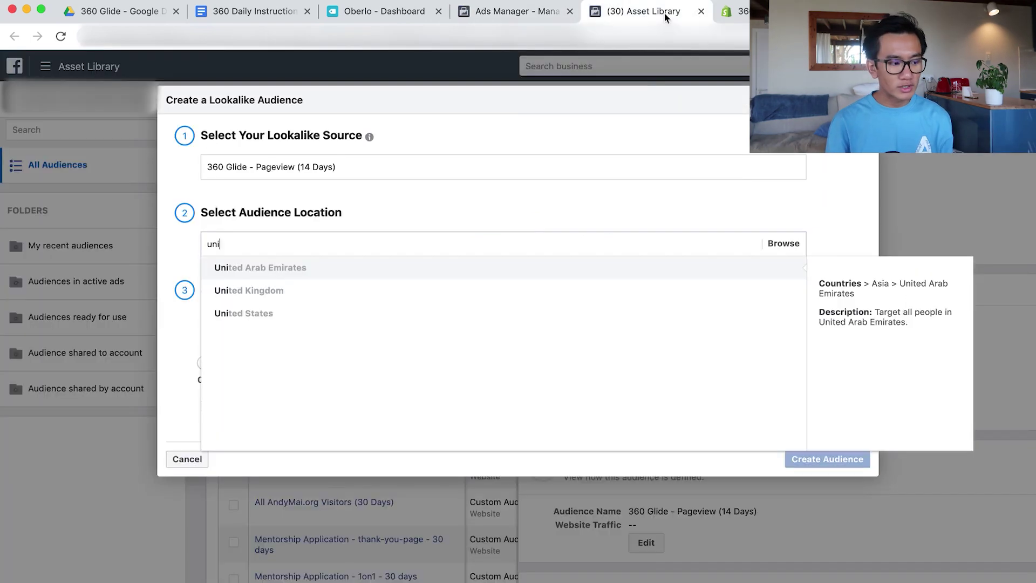
pyautogui.click(324, 312)
pyautogui.click(196, 293)
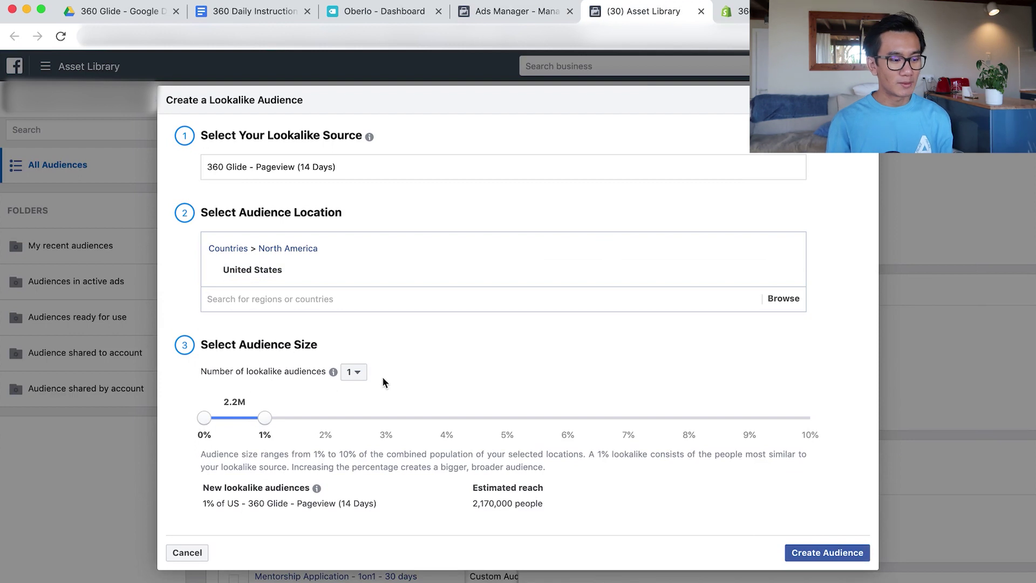
pyautogui.click(356, 374)
pyautogui.click(359, 477)
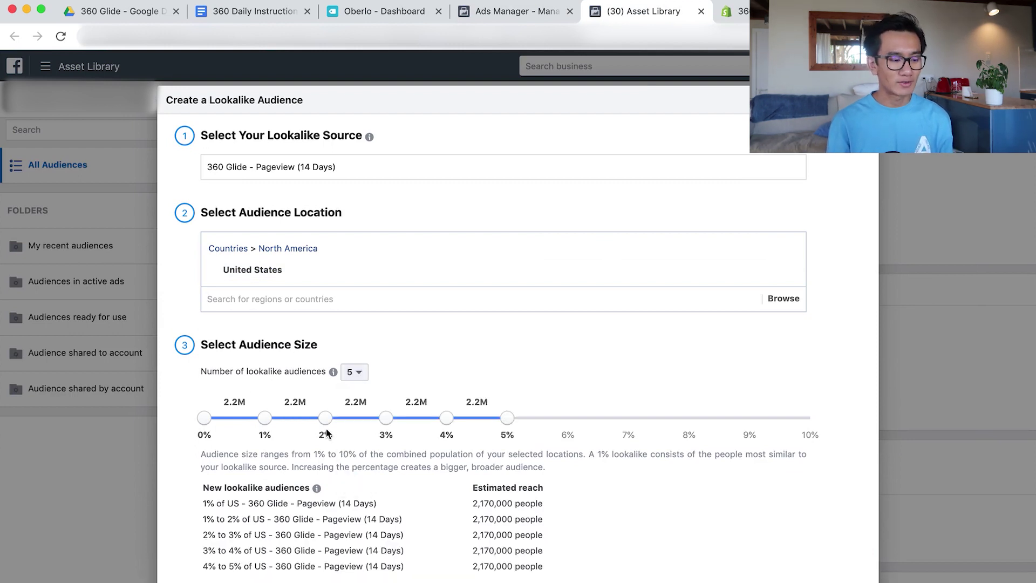
pyautogui.moveTo(508, 418); pyautogui.dragTo(811, 419)
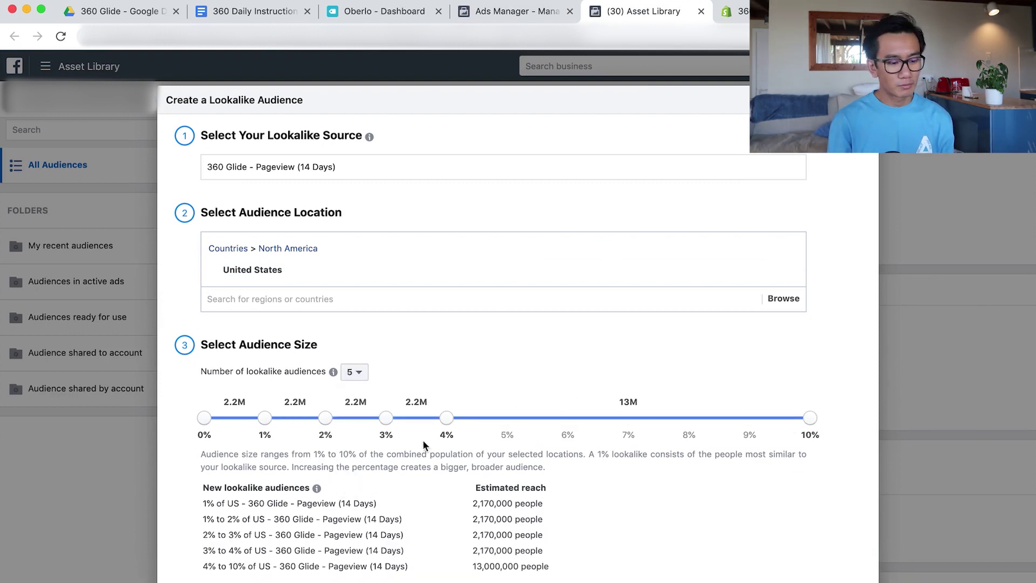
pyautogui.moveTo(446, 419); pyautogui.dragTo(689, 419)
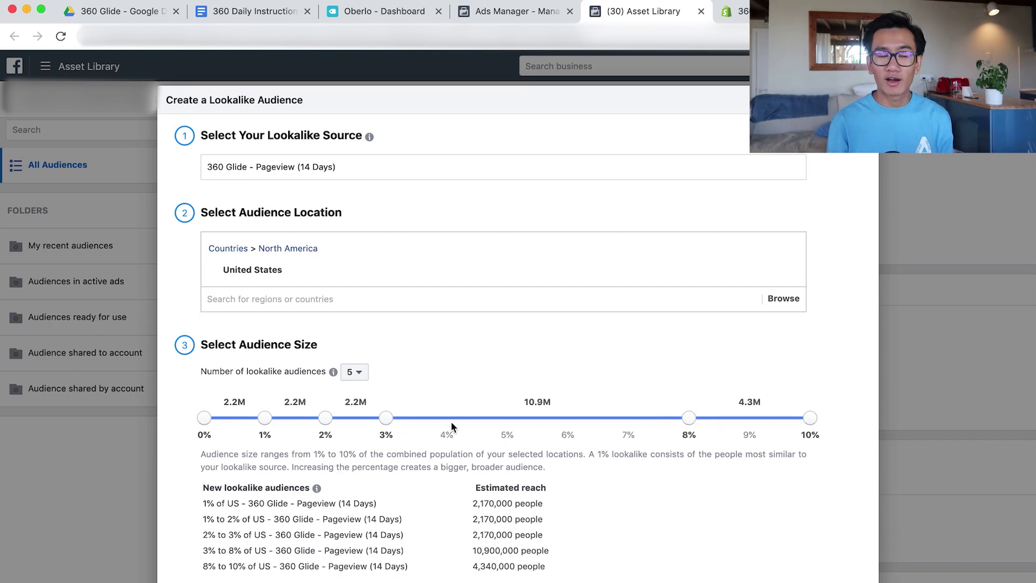
pyautogui.moveTo(386, 418); pyautogui.dragTo(568, 419)
pyautogui.moveTo(332, 423); pyautogui.dragTo(444, 425)
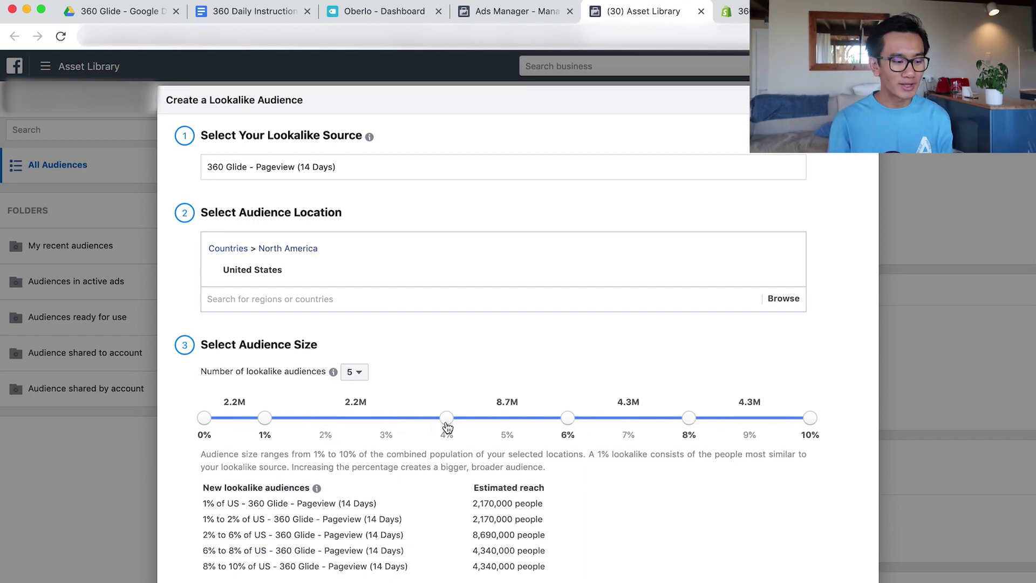
pyautogui.click(856, 579)
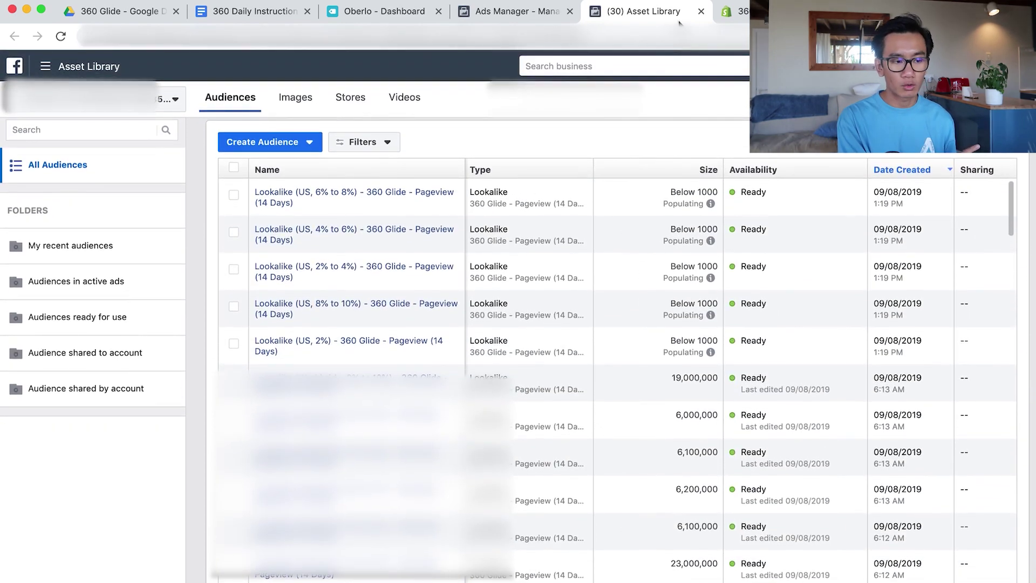
# Step: Check the Shopify location report, then open the Pageview (14 Days) audience for editing
pyautogui.click(733, 11)
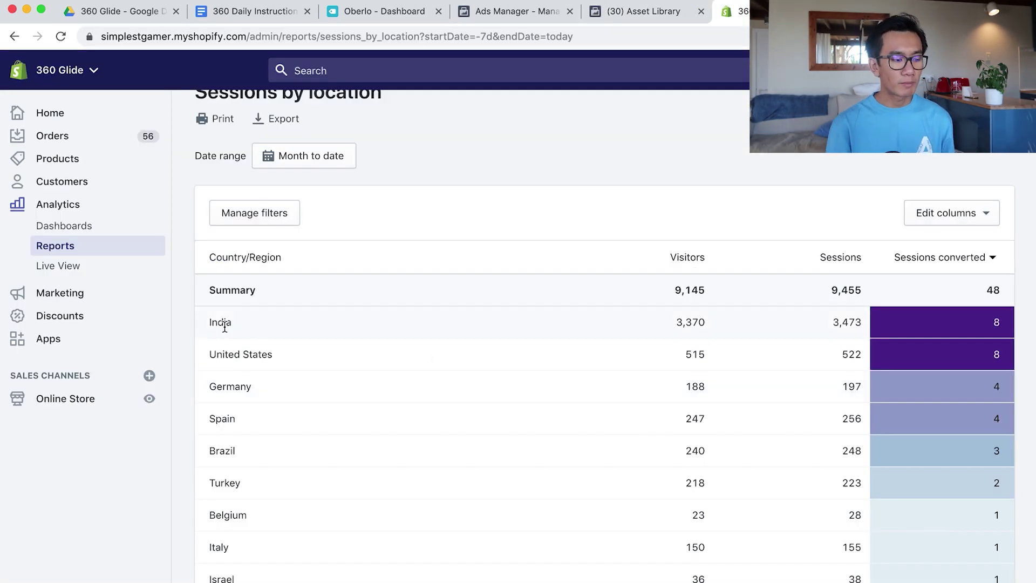
pyautogui.click(656, 13)
pyautogui.click(229, 147)
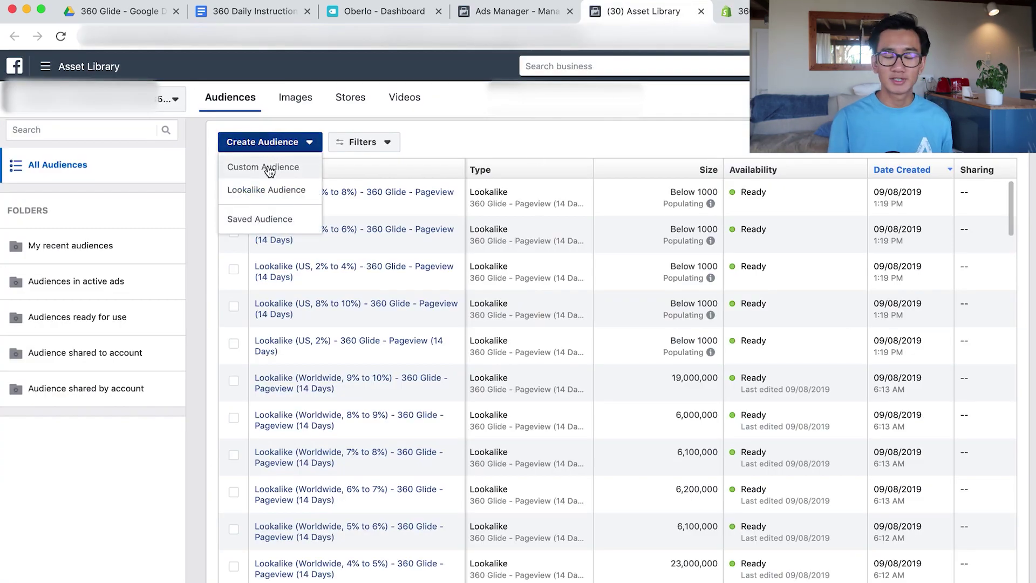
pyautogui.scroll(-10, 432, 370)
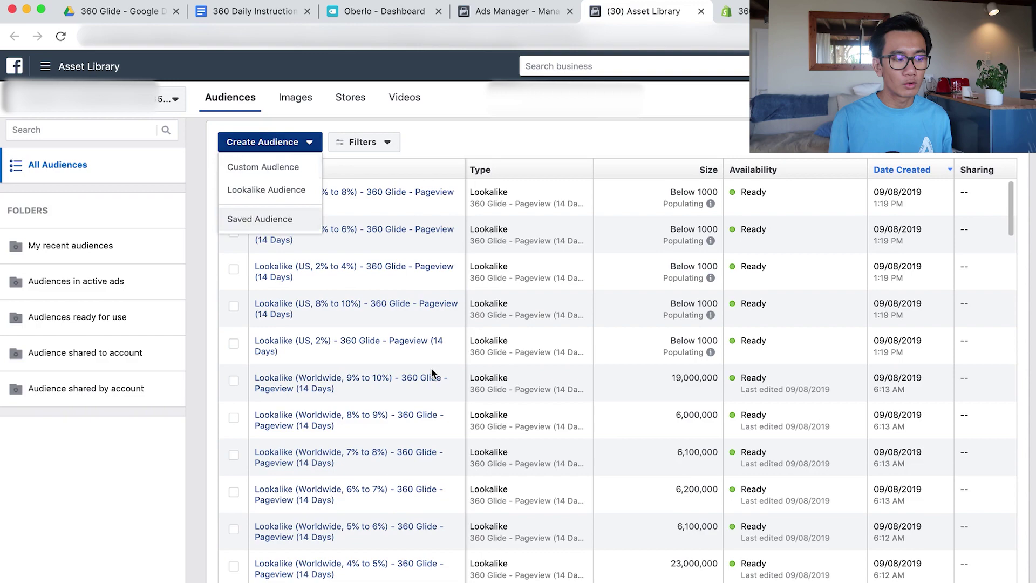
pyautogui.click(432, 377)
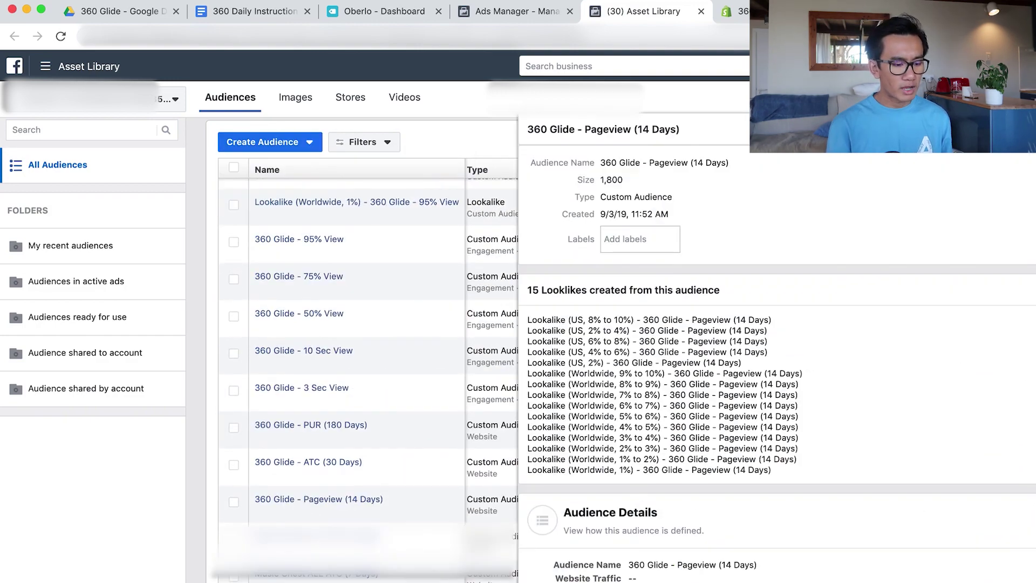
pyautogui.click(918, 129)
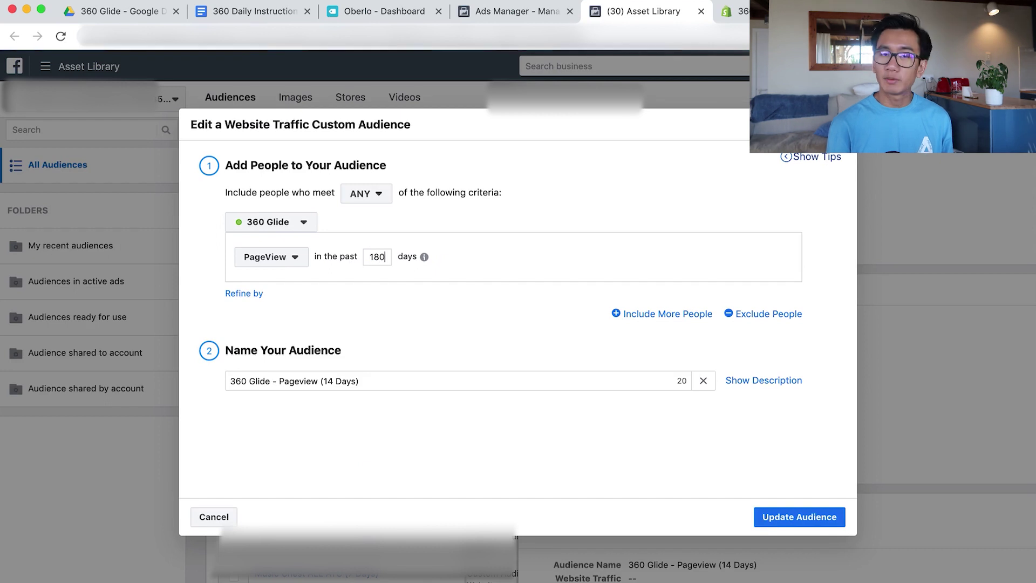
# Step: Correct the day count in the audience name to 80 and save the update
pyautogui.click(328, 381)
pyautogui.press('Delete')
pyautogui.write('80')
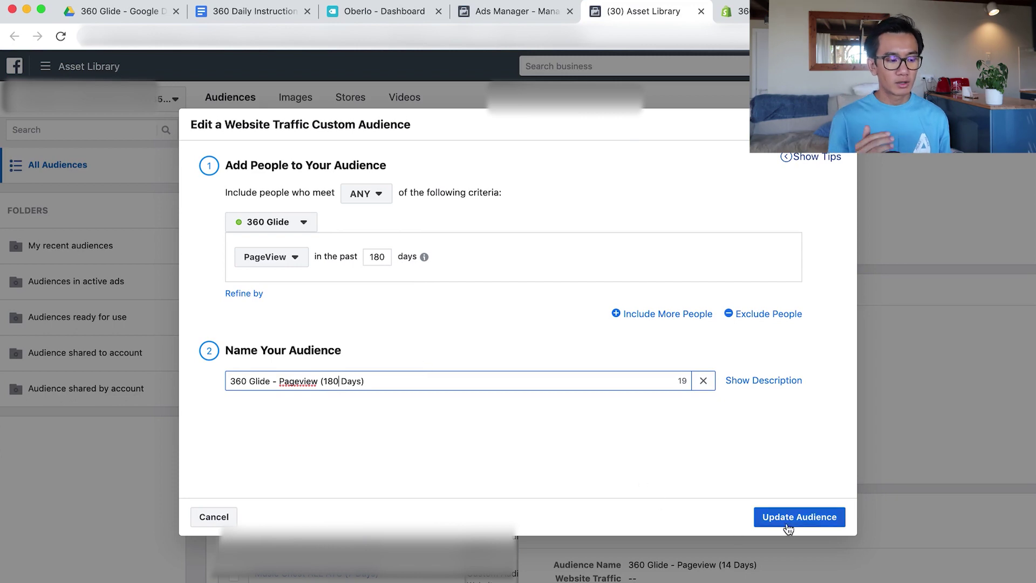
pyautogui.click(824, 519)
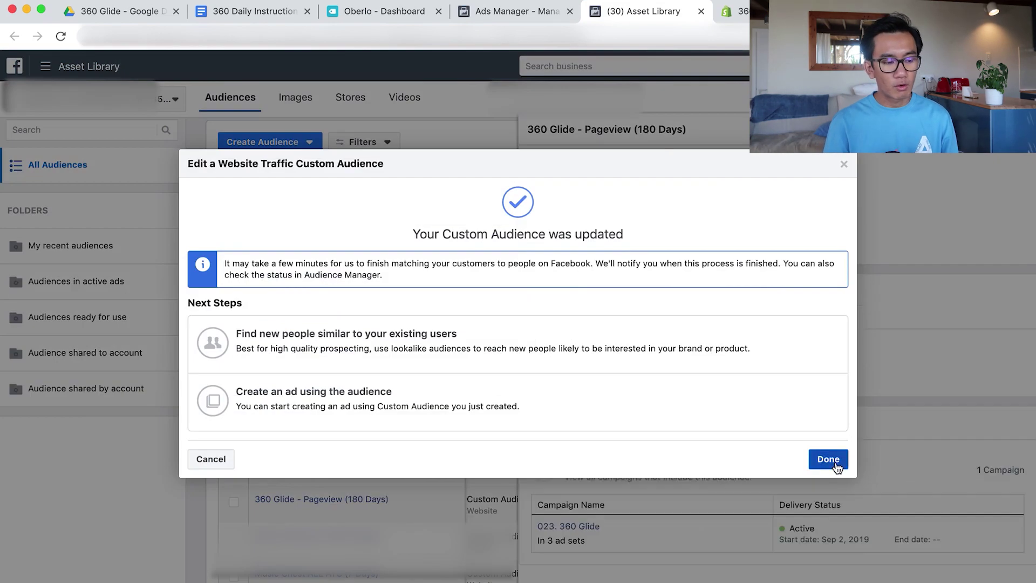
pyautogui.click(828, 460)
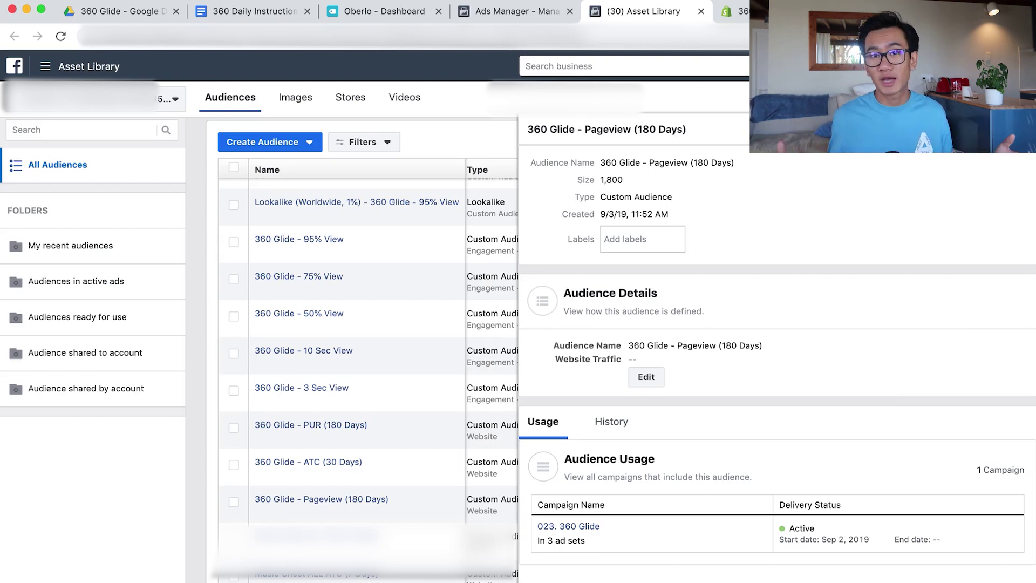
pyautogui.press('Escape')
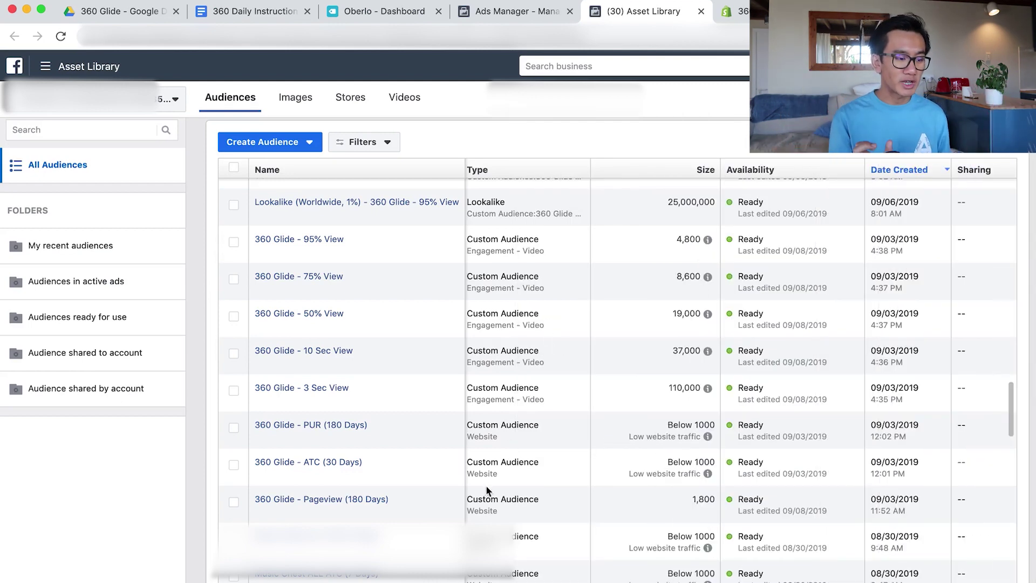
# Step: Start a lookalike from Pageview (180 Days) and check the Shopify sessions-by-location report
pyautogui.click(326, 507)
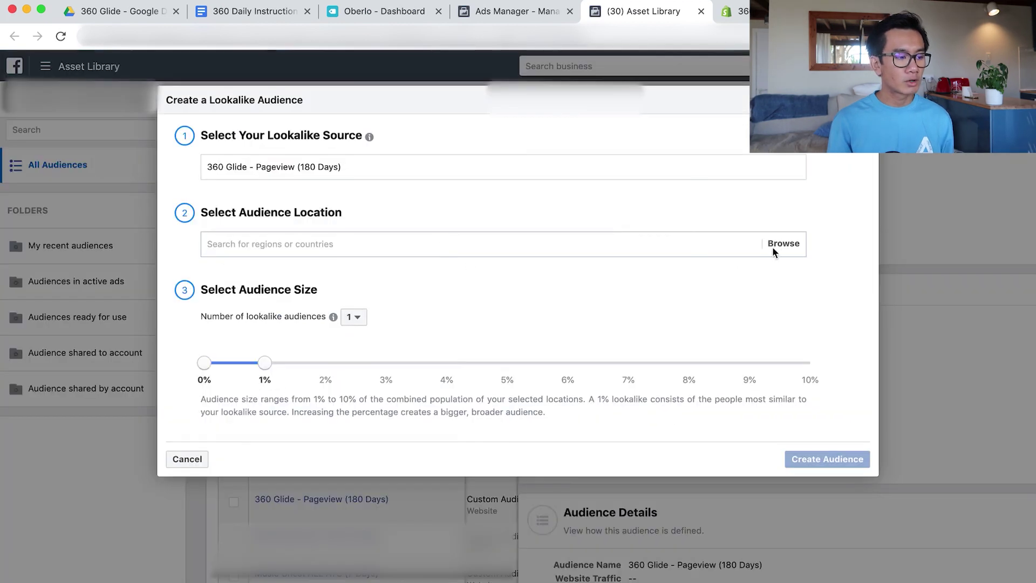
pyautogui.click(783, 243)
pyautogui.click(515, 12)
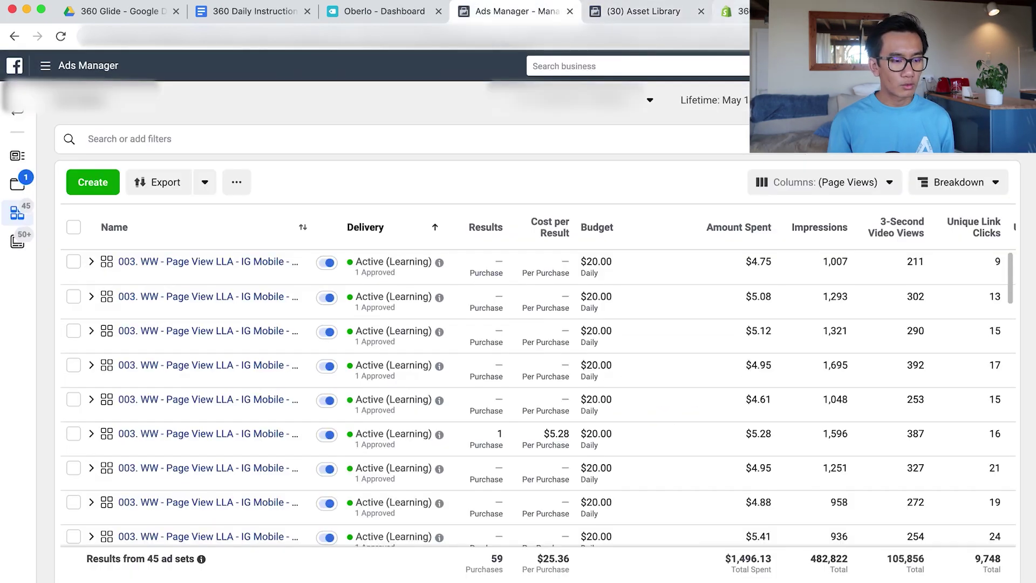
pyautogui.click(735, 11)
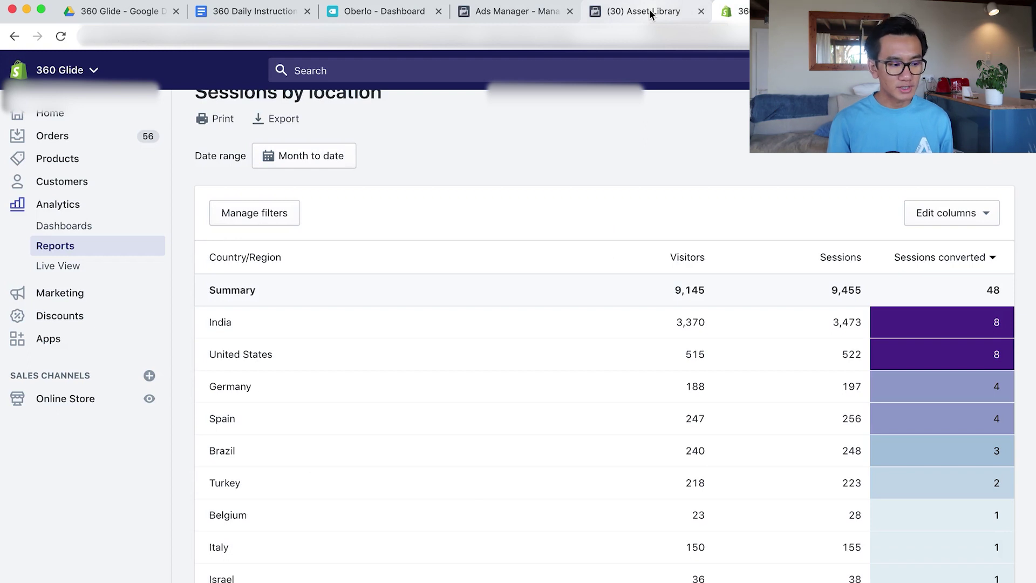
# Step: Set India as the lookalike location and choose five lookalike audiences
pyautogui.click(651, 15)
pyautogui.click(409, 246)
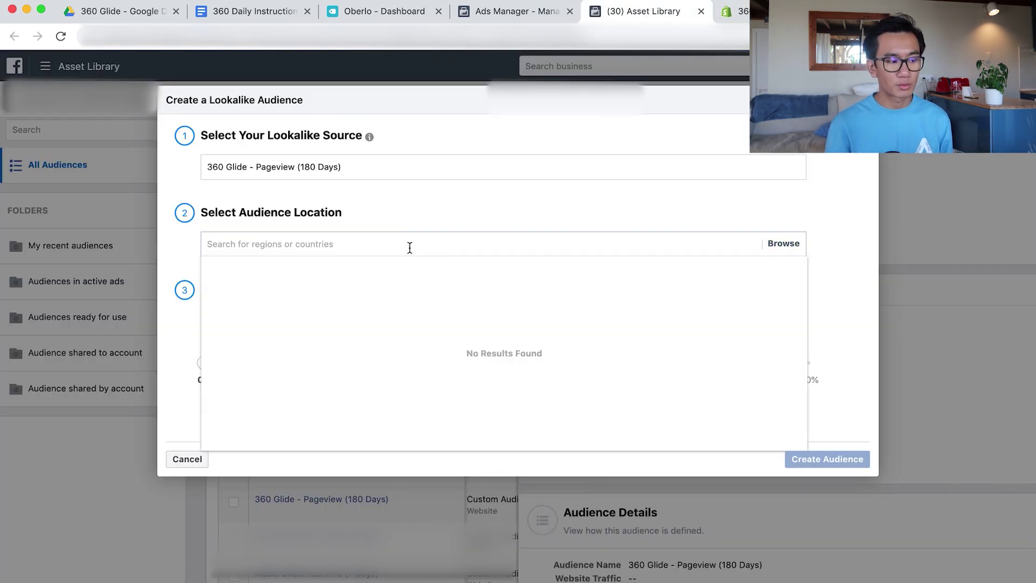
pyautogui.write('india')
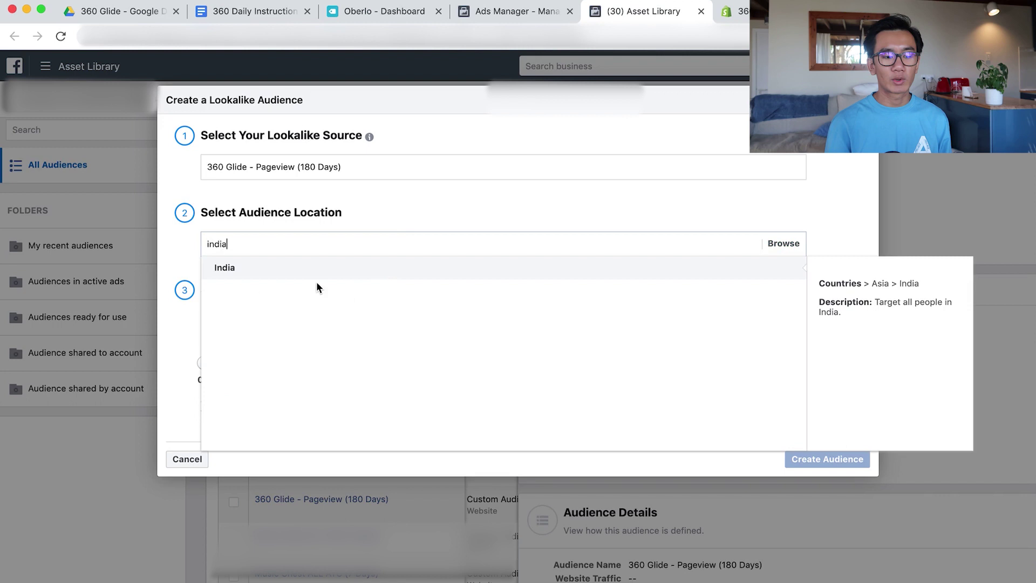
pyautogui.click(322, 273)
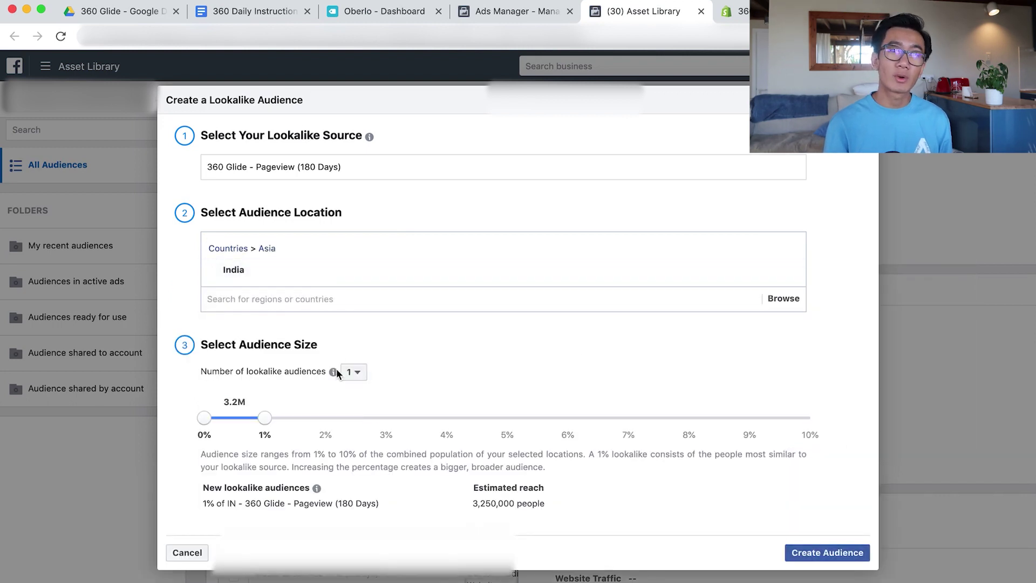
pyautogui.click(354, 372)
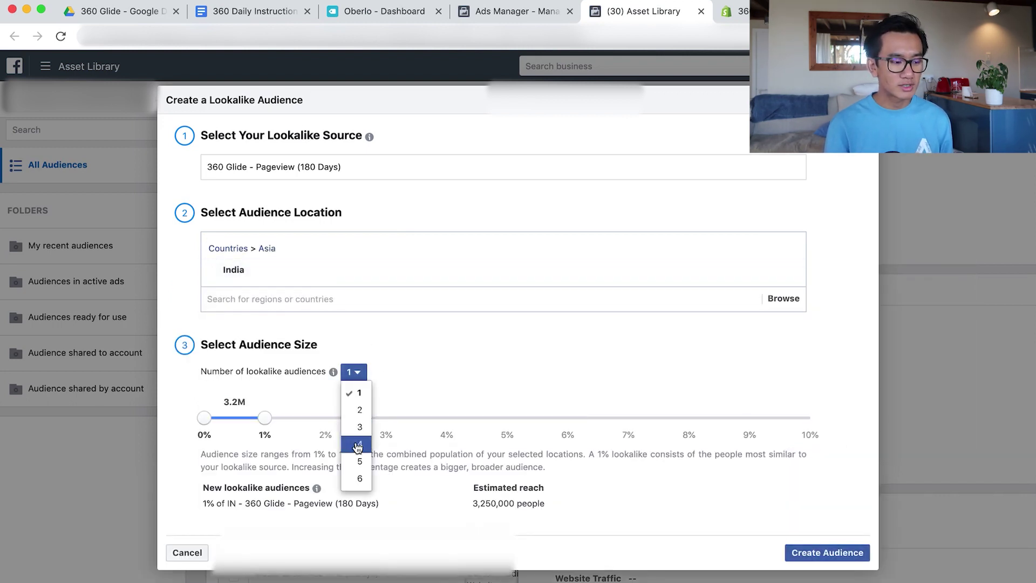
pyautogui.click(360, 462)
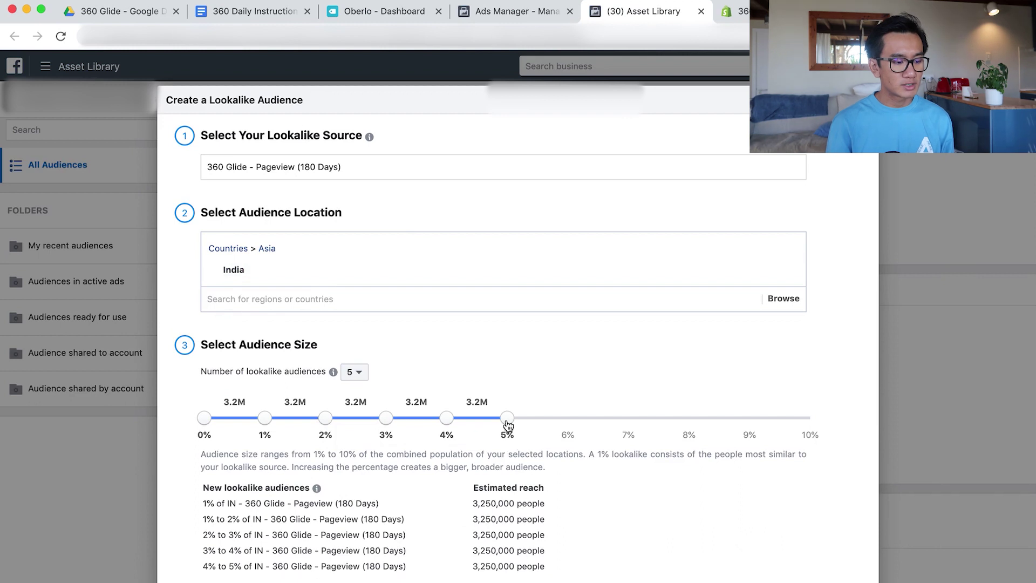
# Step: Band the five India lookalikes at 2%, 4%, 6%, 8% and 10%, then check the Shopify report
pyautogui.moveTo(508, 421); pyautogui.dragTo(816, 419)
pyautogui.moveTo(447, 422); pyautogui.dragTo(689, 423)
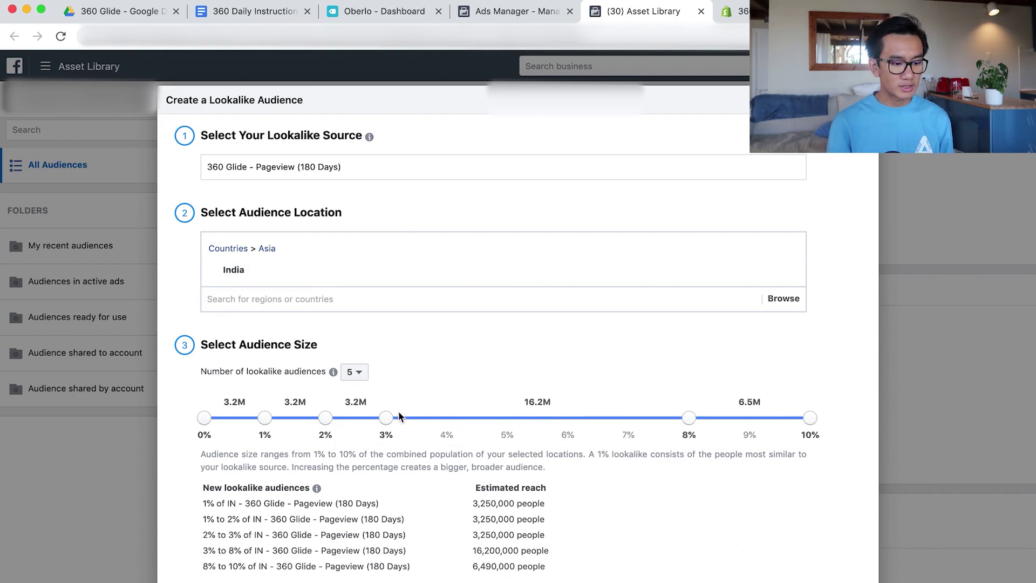
pyautogui.moveTo(383, 423); pyautogui.dragTo(567, 419)
pyautogui.moveTo(326, 419); pyautogui.dragTo(446, 419)
pyautogui.moveTo(253, 420); pyautogui.dragTo(339, 422)
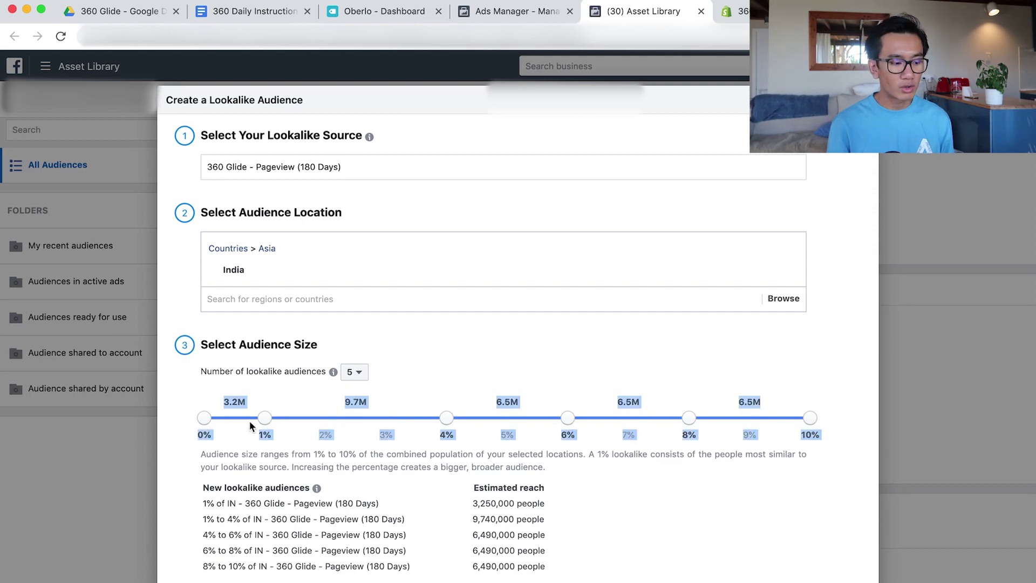
pyautogui.moveTo(268, 425); pyautogui.dragTo(325, 419)
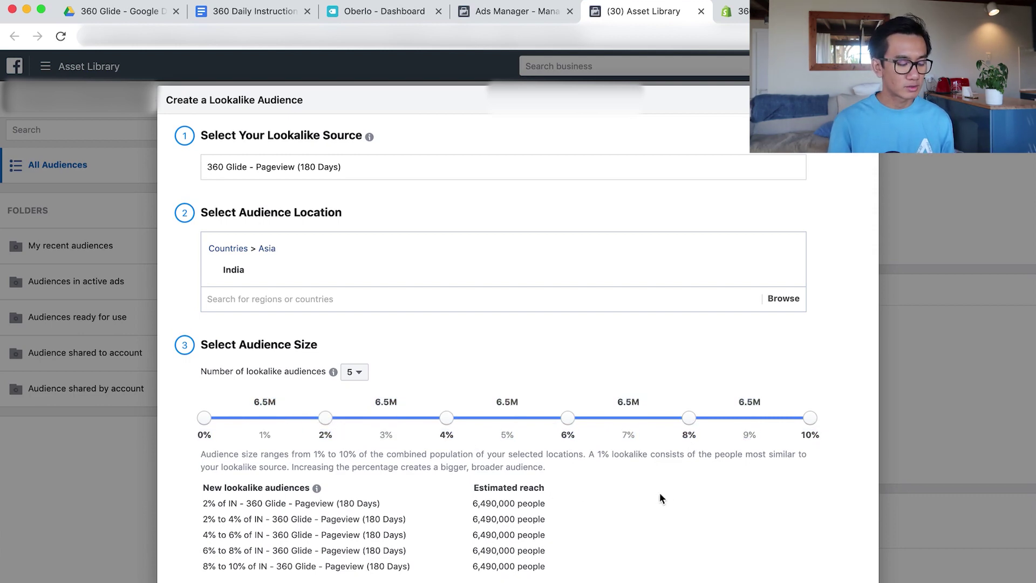
pyautogui.scroll(-1, 660, 492)
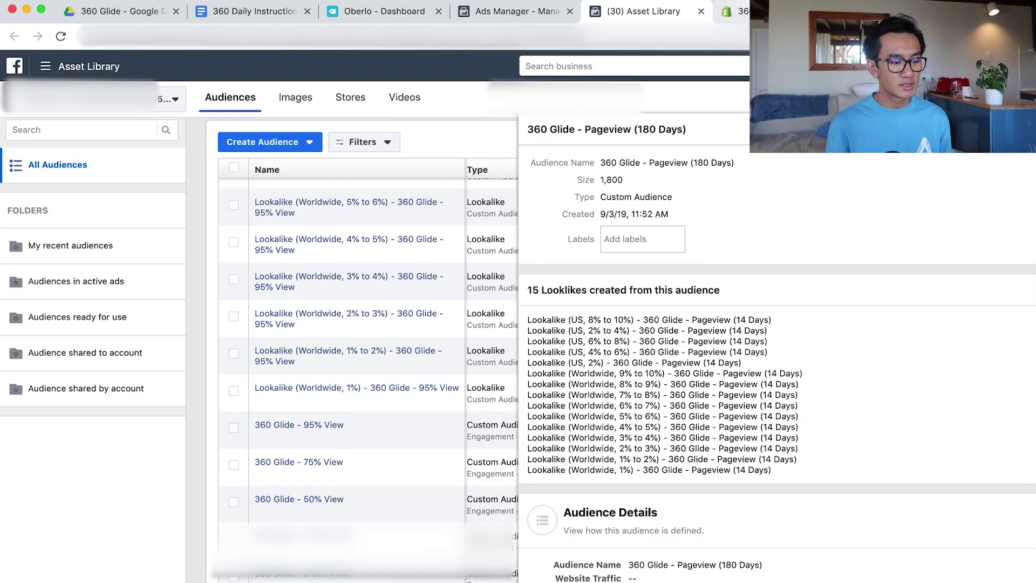
pyautogui.click(743, 12)
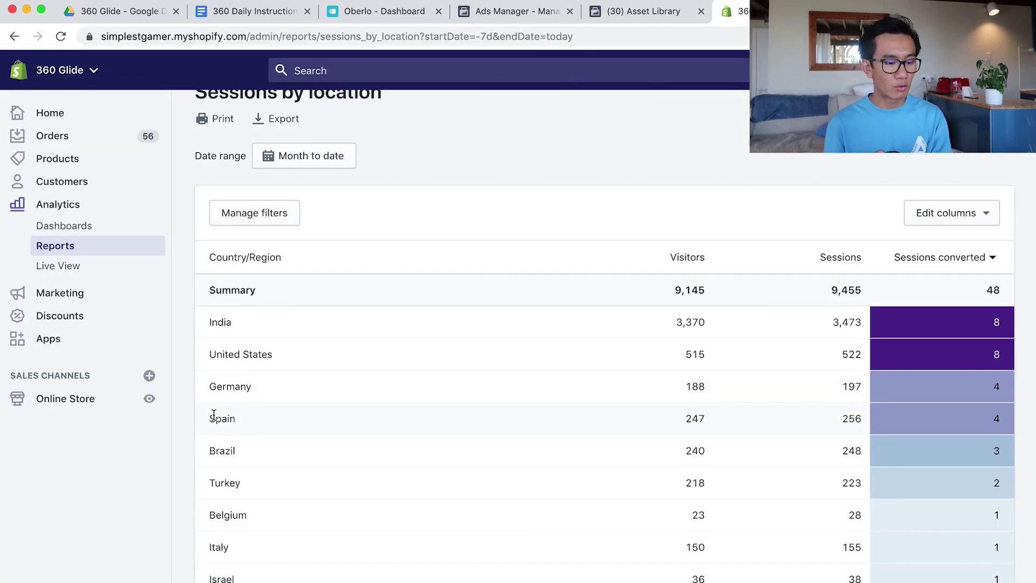
# Step: Create a 10% Germany lookalike of the Pageview (180 Days) audience
pyautogui.click(642, 11)
pyautogui.click(990, 169)
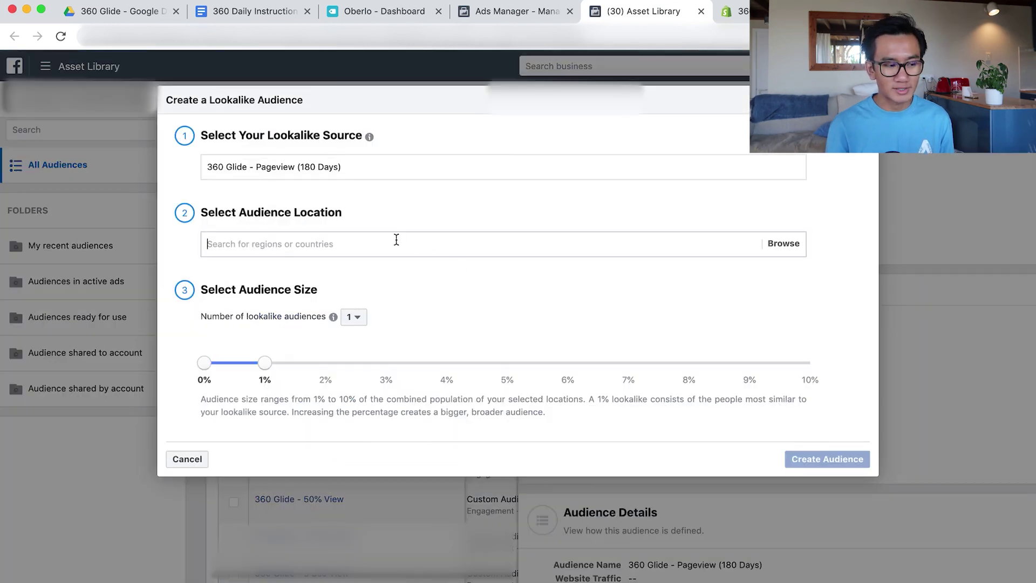
pyautogui.write('germany')
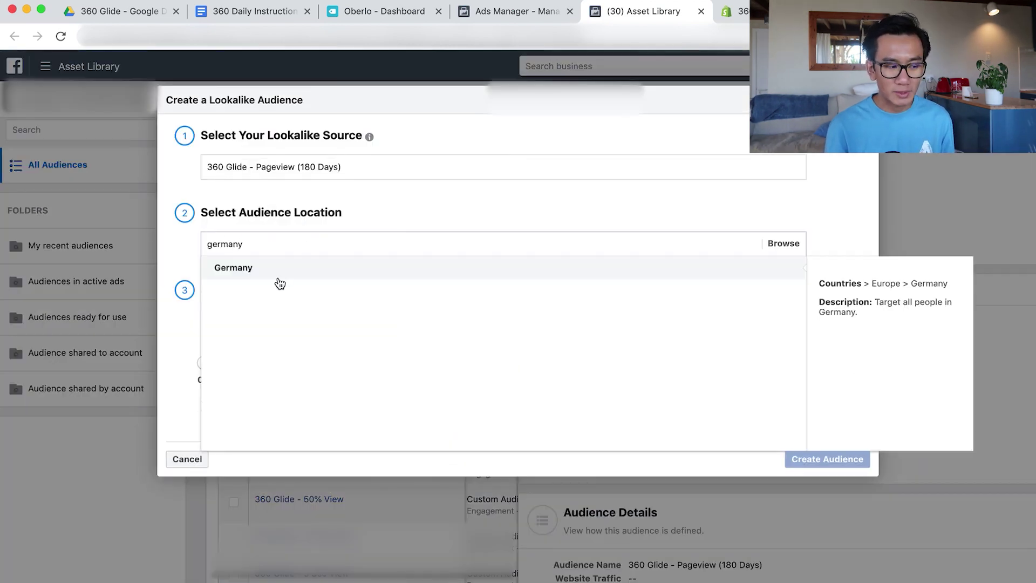
pyautogui.click(279, 276)
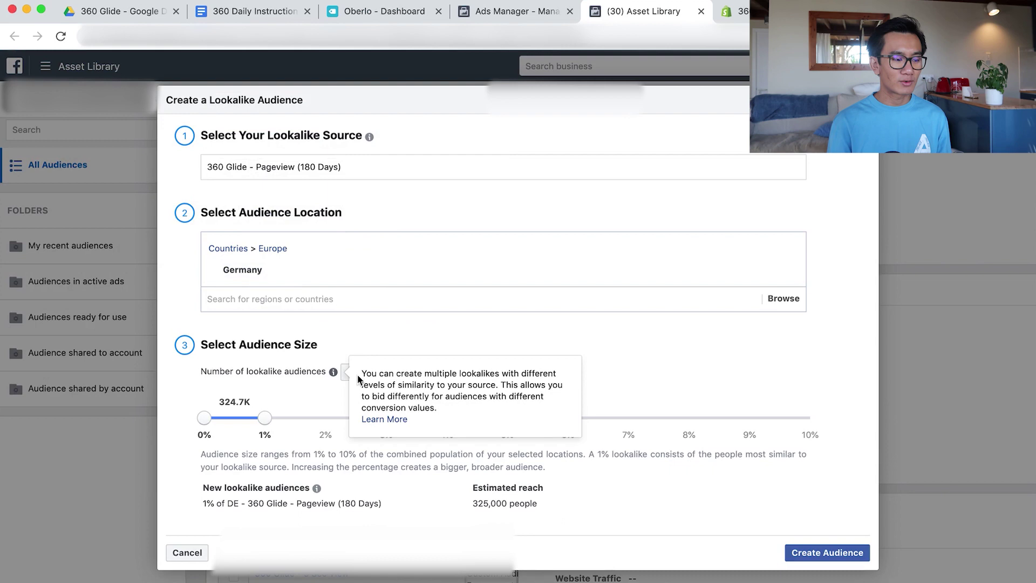
pyautogui.moveTo(259, 418); pyautogui.dragTo(840, 421)
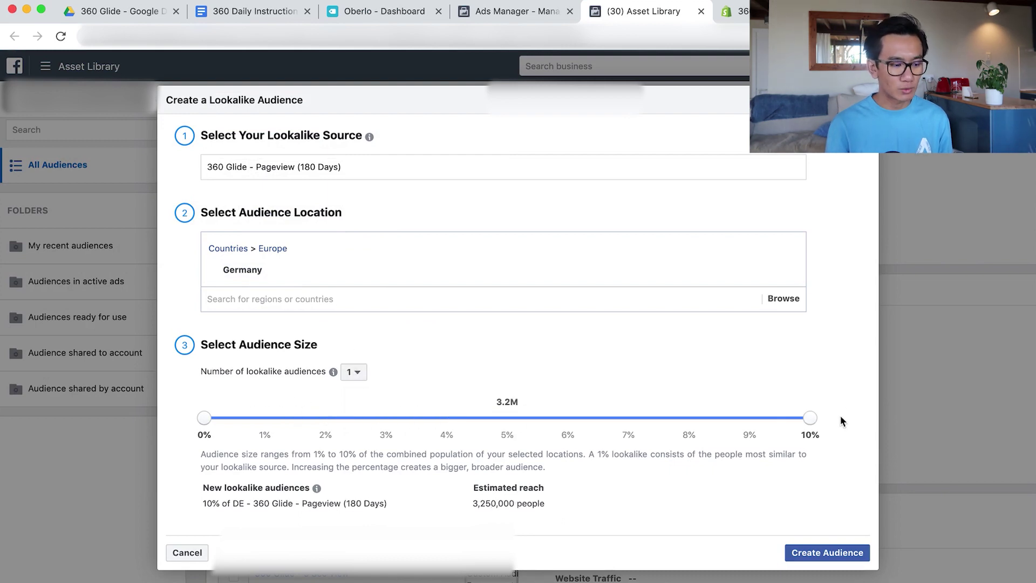
pyautogui.click(842, 552)
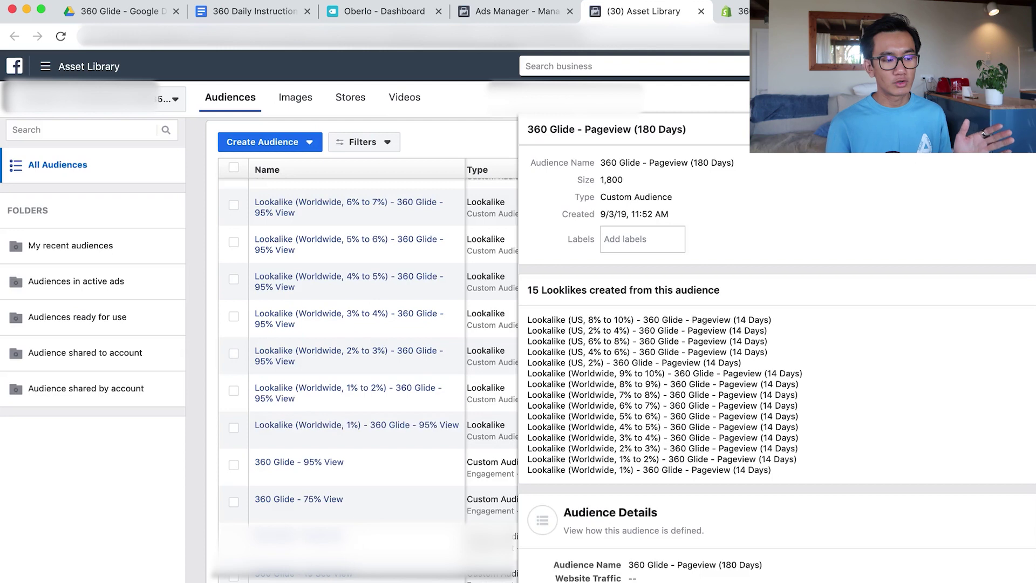
# Step: Create a 10% Spain lookalike of the same Pageview audience
pyautogui.click(993, 134)
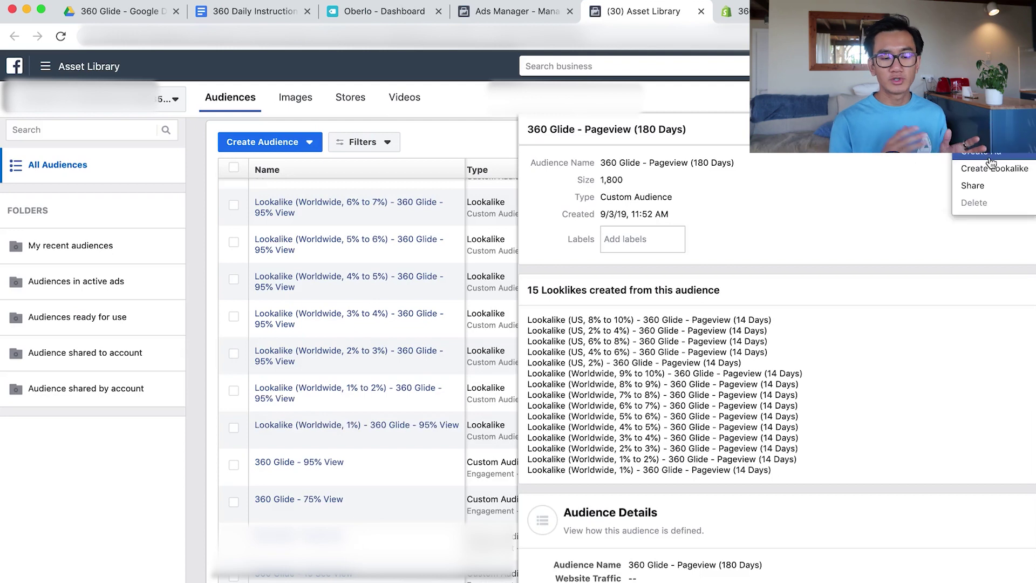
pyautogui.click(993, 168)
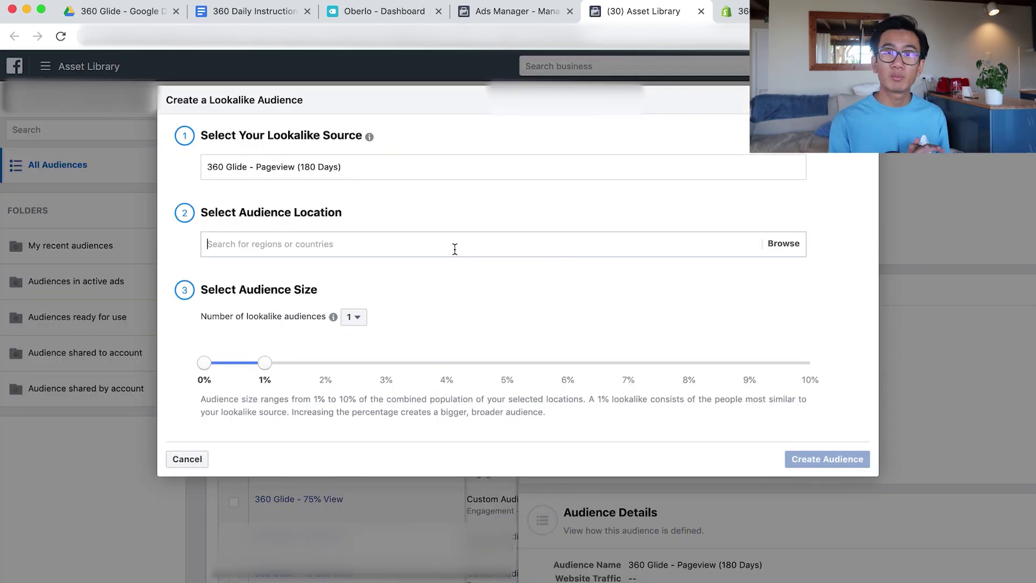
pyautogui.write('spain')
pyautogui.click(383, 273)
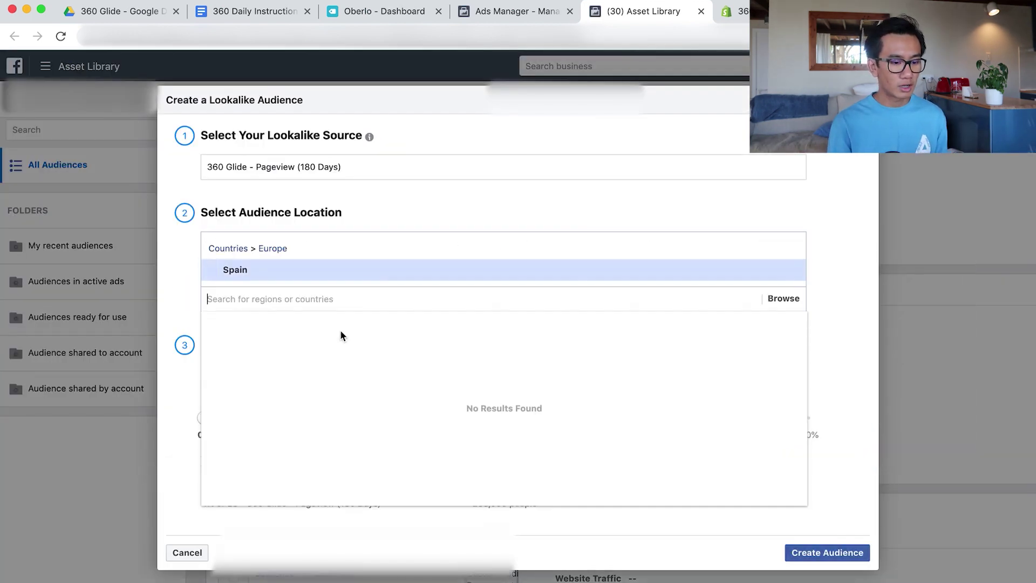
pyautogui.click(189, 358)
pyautogui.moveTo(265, 419); pyautogui.dragTo(844, 426)
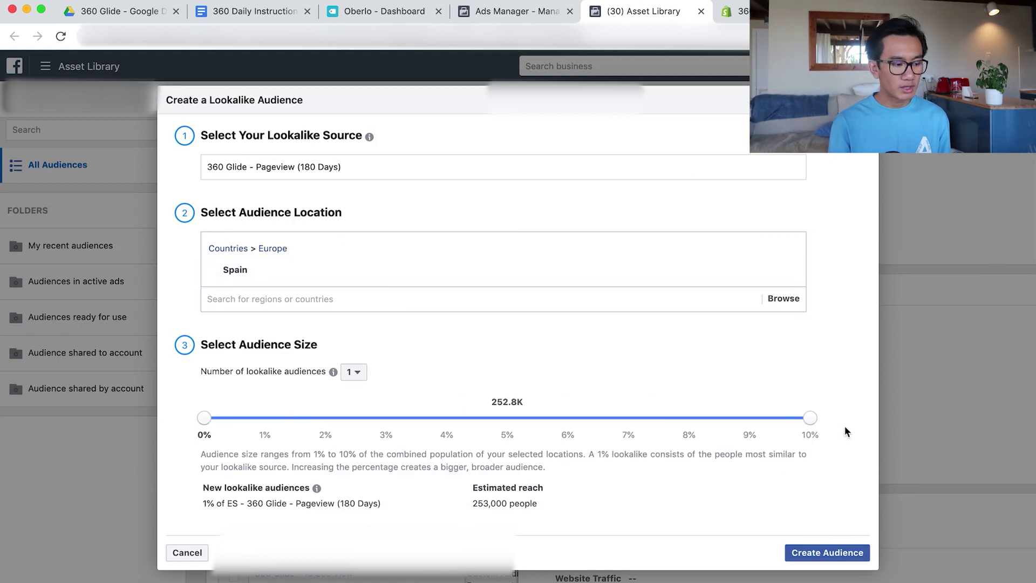
pyautogui.click(827, 554)
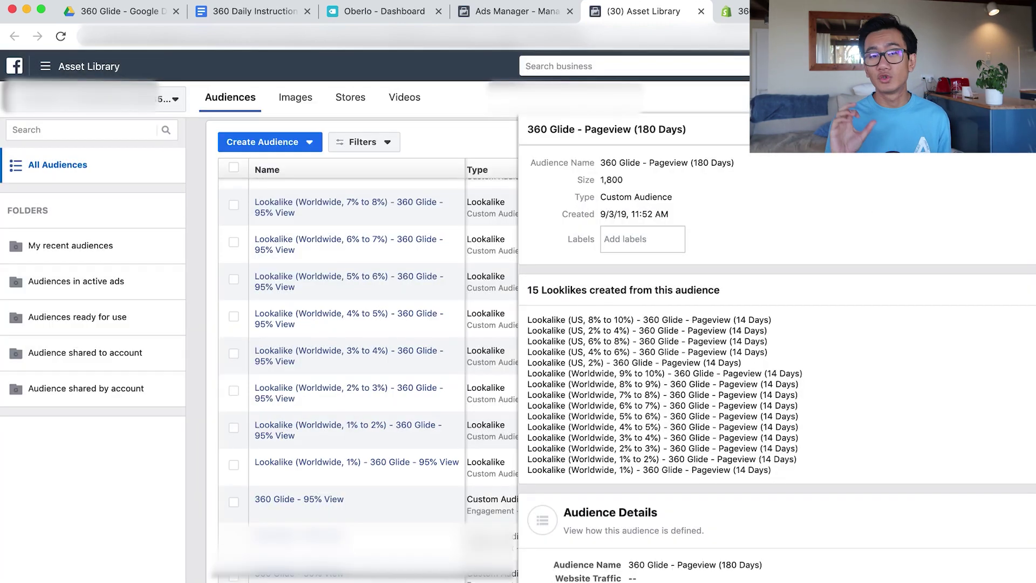
# Step: Start a Brazil lookalike from the Pageview (180 Days) audience and size it to 2%
pyautogui.click(999, 129)
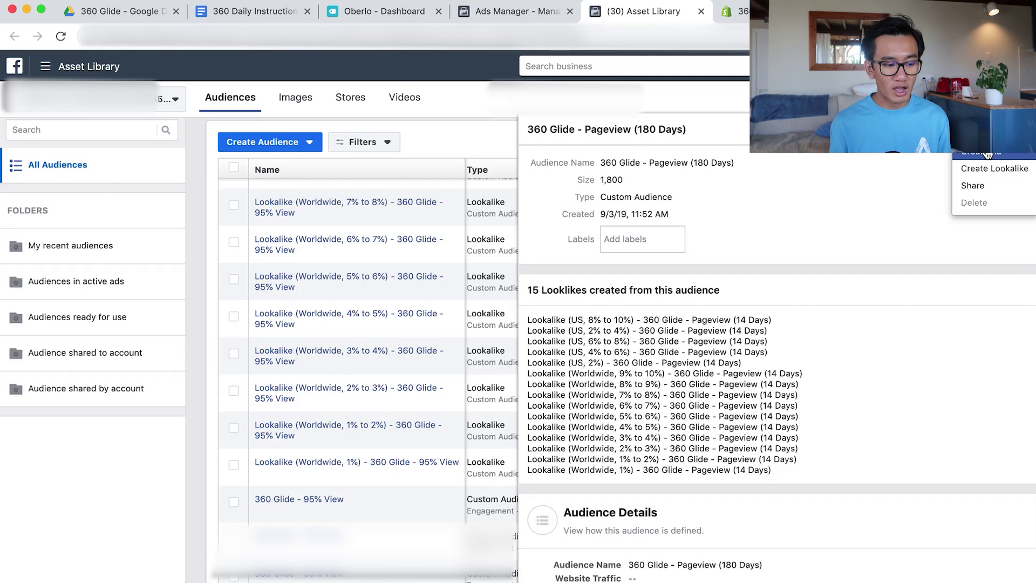
pyautogui.click(995, 167)
pyautogui.click(386, 272)
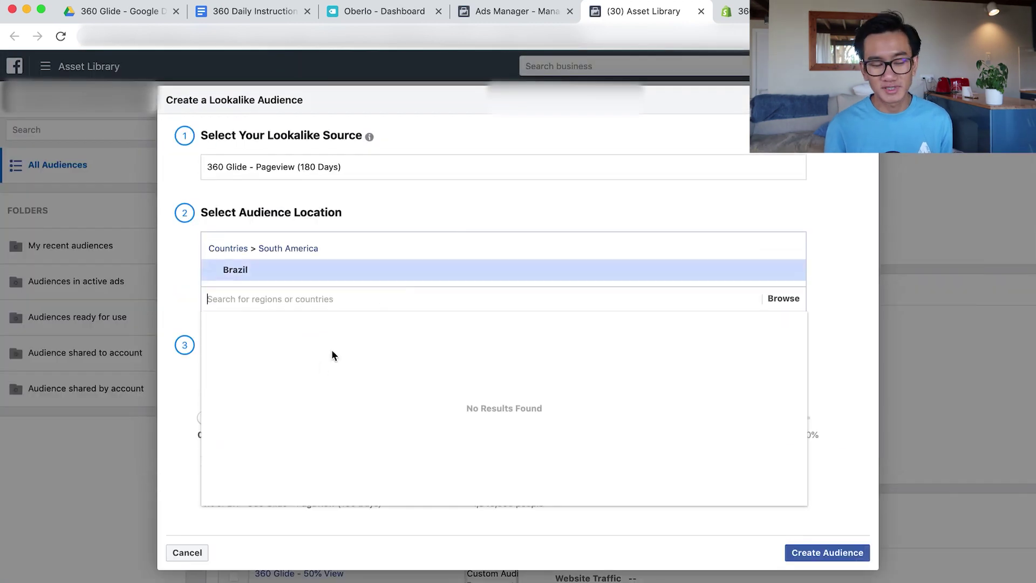
pyautogui.click(189, 301)
pyautogui.moveTo(264, 419); pyautogui.dragTo(551, 425)
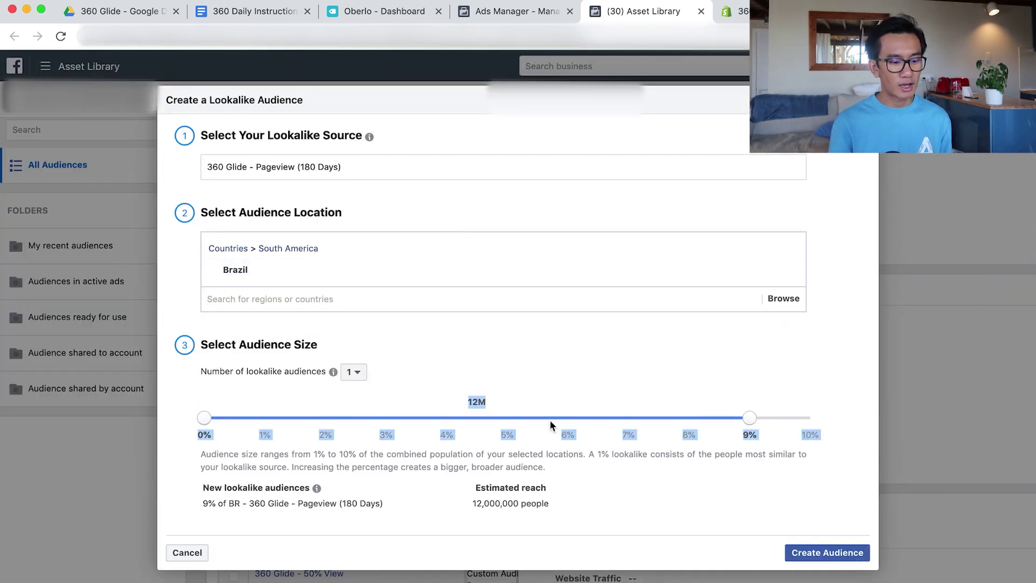
pyautogui.click(751, 422)
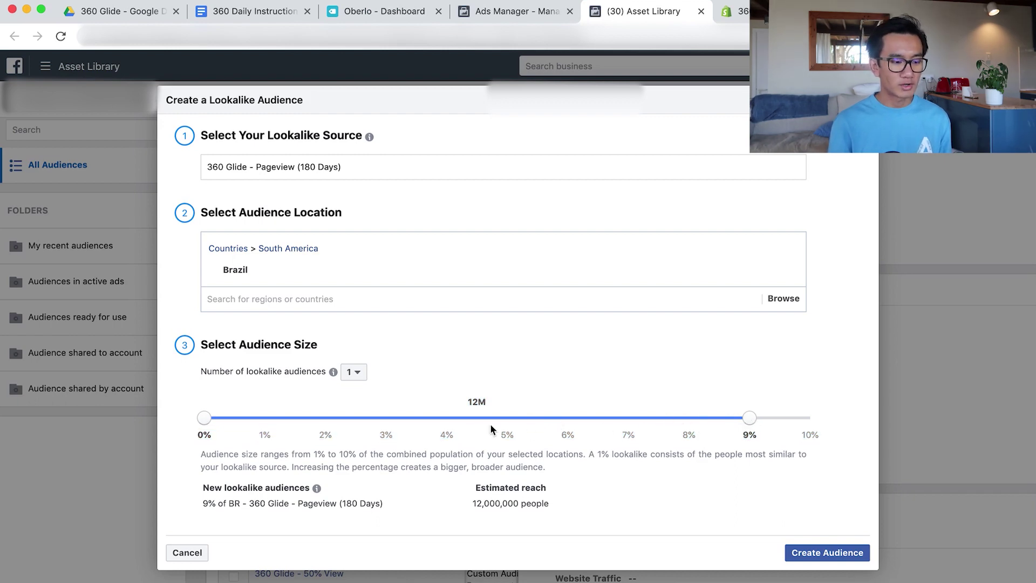
pyautogui.moveTo(750, 422); pyautogui.dragTo(530, 429)
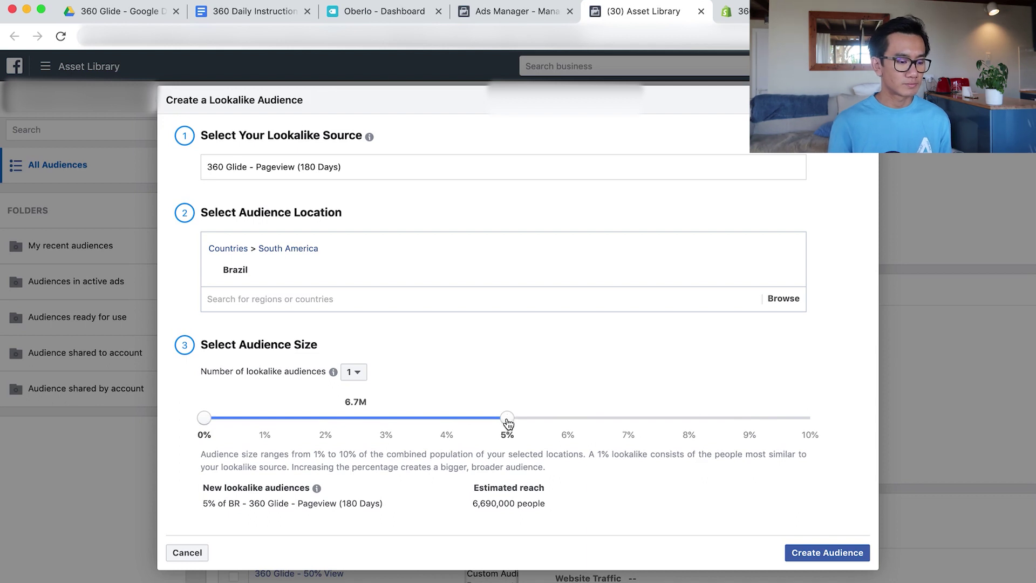
pyautogui.moveTo(508, 423); pyautogui.dragTo(353, 416)
# Step: Split it into five Brazil lookalikes banded at 2%, 4%, 6%, 8%, 10% and create them
pyautogui.click(355, 371)
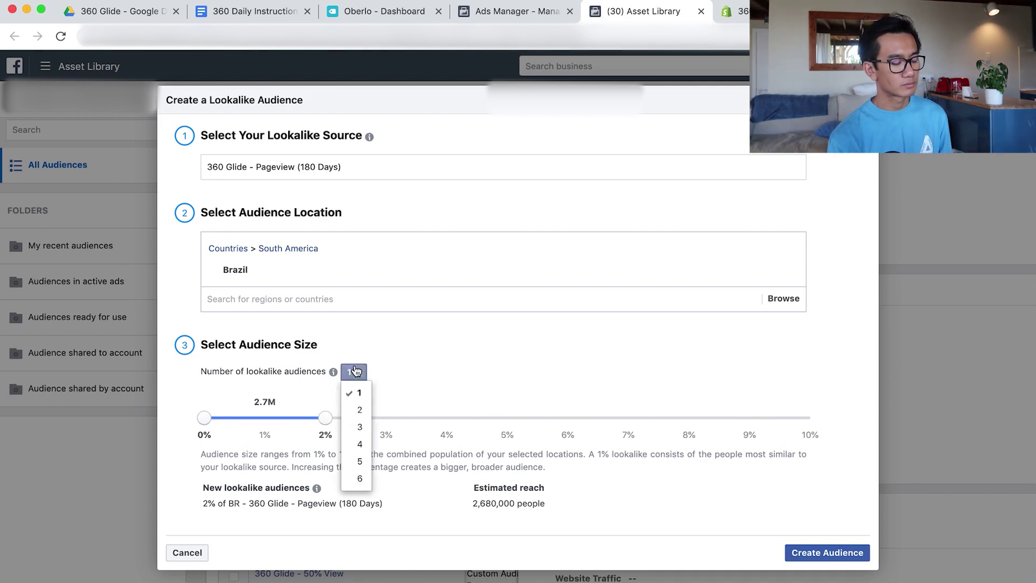
pyautogui.click(361, 461)
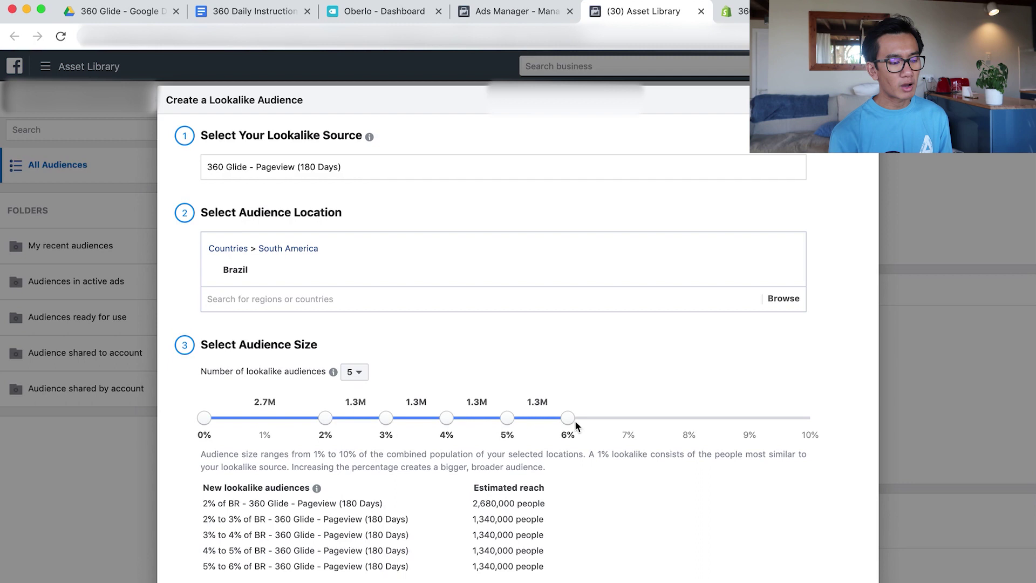
pyautogui.moveTo(575, 420); pyautogui.dragTo(720, 426)
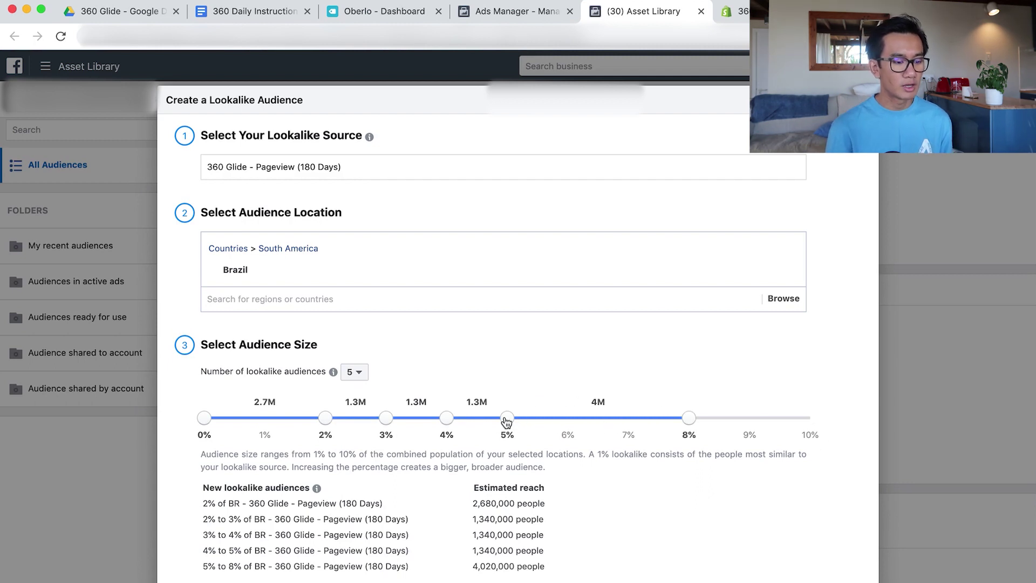
pyautogui.moveTo(507, 420); pyautogui.dragTo(597, 423)
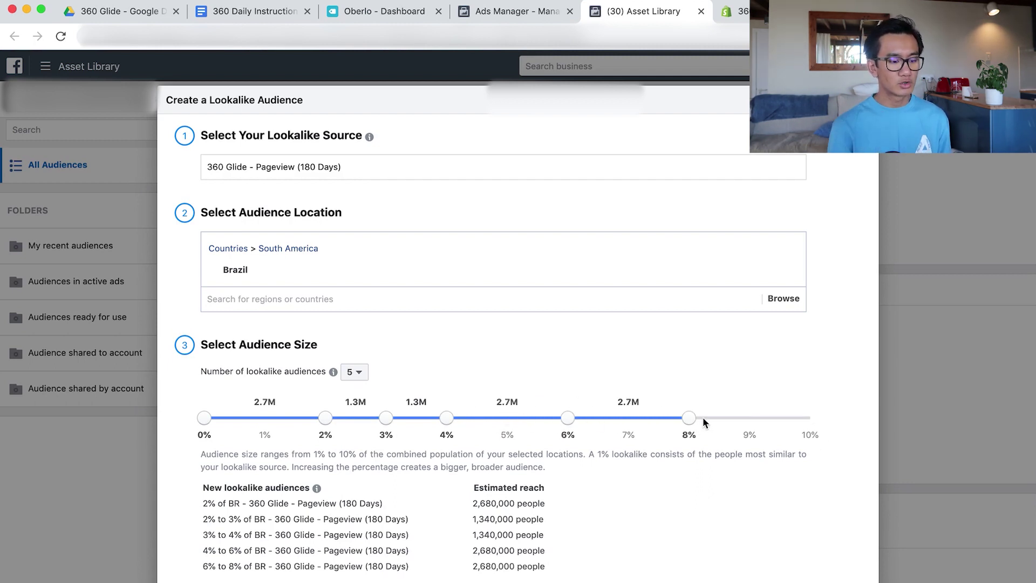
pyautogui.moveTo(770, 423); pyautogui.dragTo(811, 420)
pyautogui.moveTo(571, 420); pyautogui.dragTo(687, 421)
pyautogui.moveTo(448, 424); pyautogui.dragTo(597, 426)
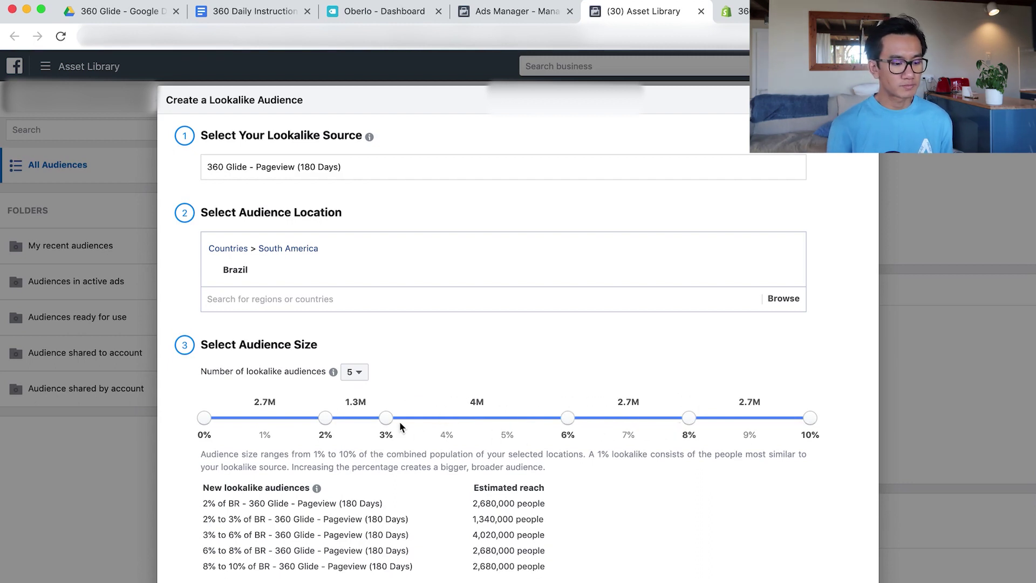
pyautogui.click(426, 421)
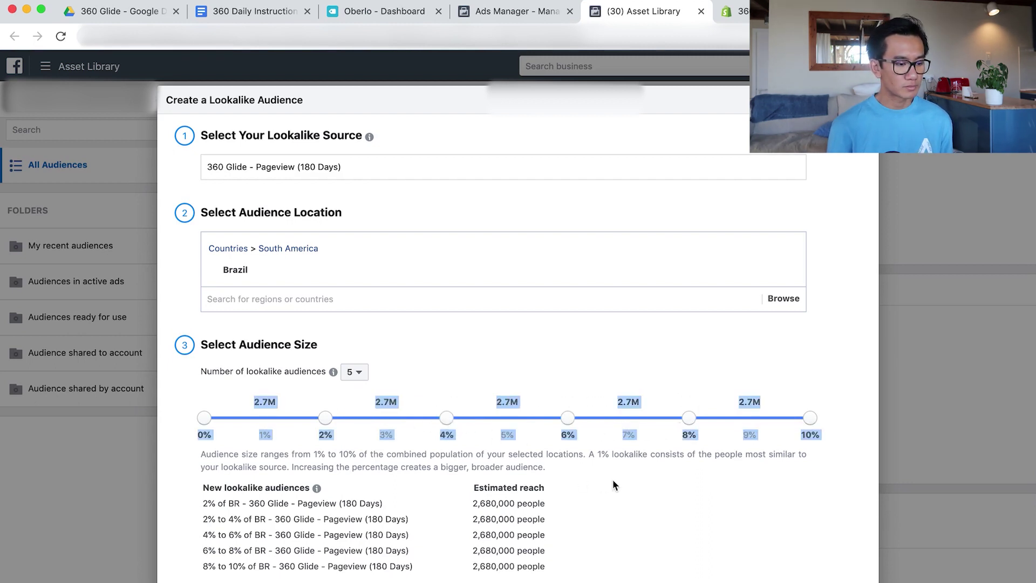
pyautogui.scroll(-2, 742, 532)
pyautogui.click(828, 576)
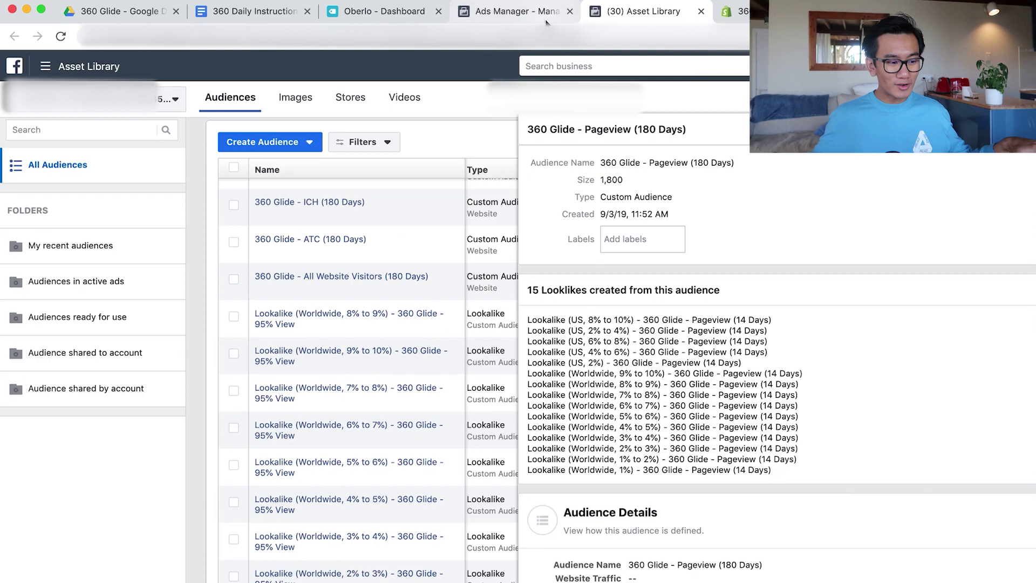
# Step: Look through the Ads Manager ad sets and duplicate the 003. WW Page View lookalike ad set
pyautogui.click(524, 14)
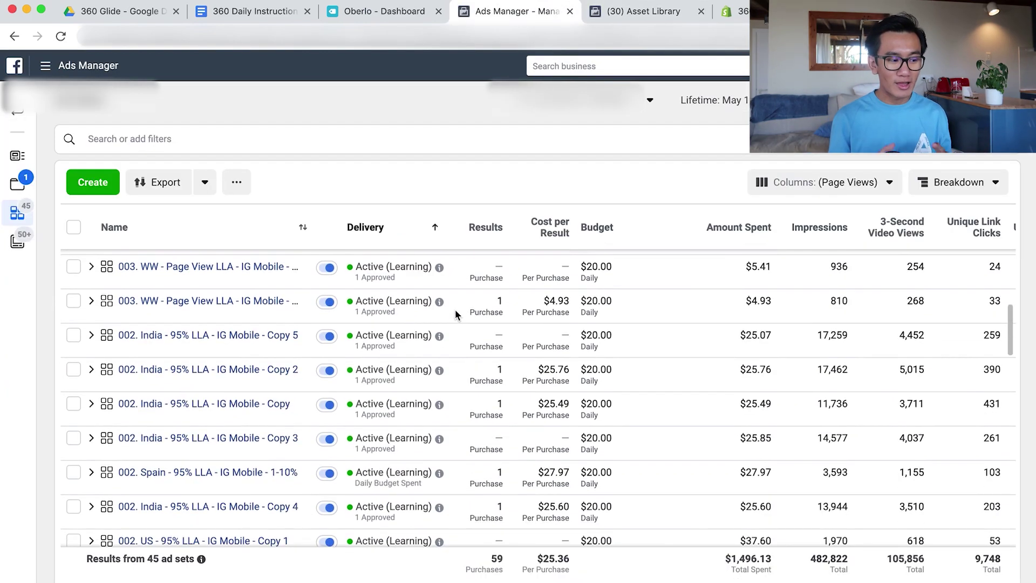
pyautogui.scroll(-13, 455, 309)
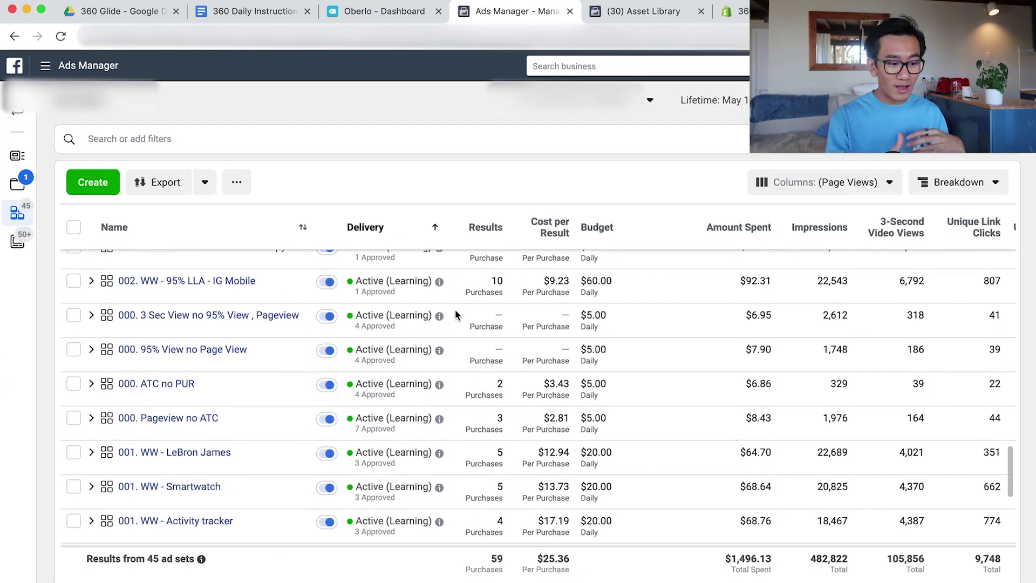
pyautogui.scroll(10, 455, 309)
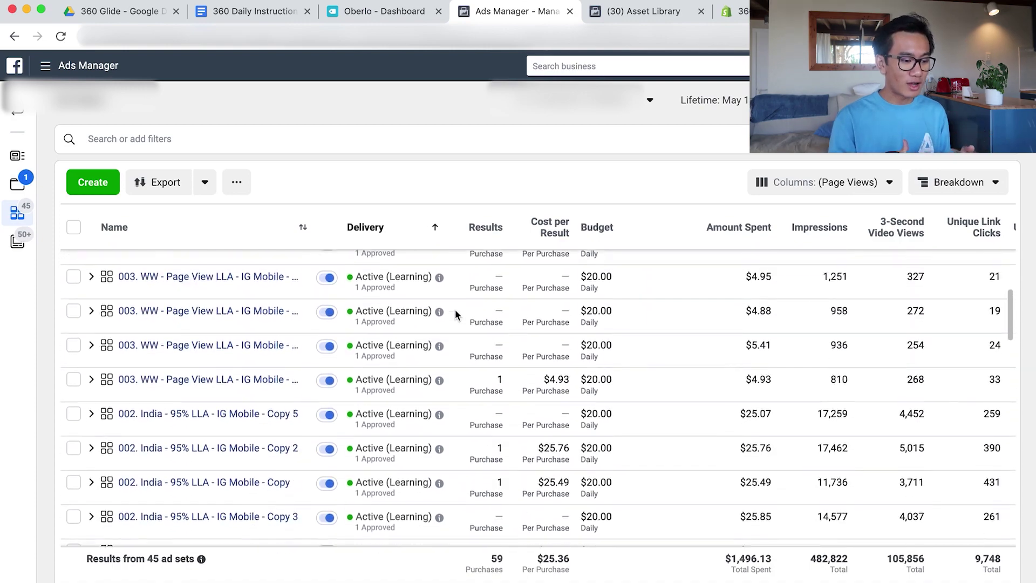
pyautogui.scroll(-10, 474, 388)
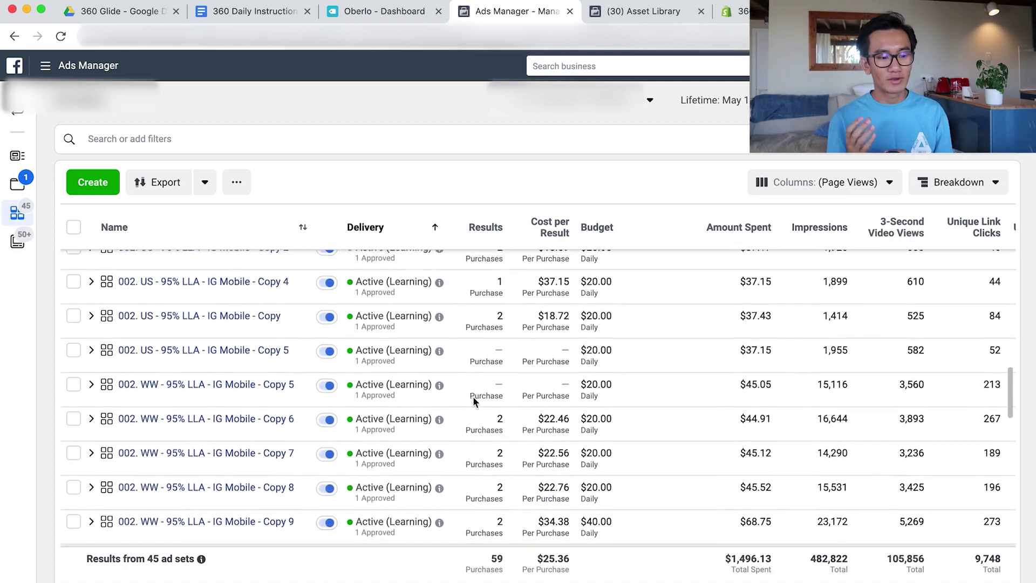
pyautogui.scroll(-6, 608, 376)
pyautogui.scroll(2, 584, 354)
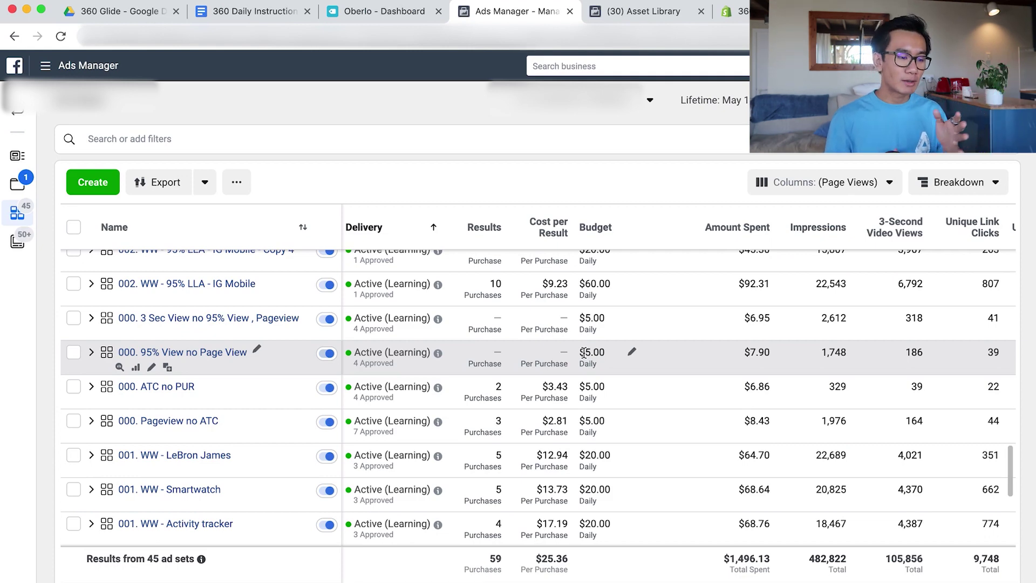
pyautogui.scroll(12, 584, 352)
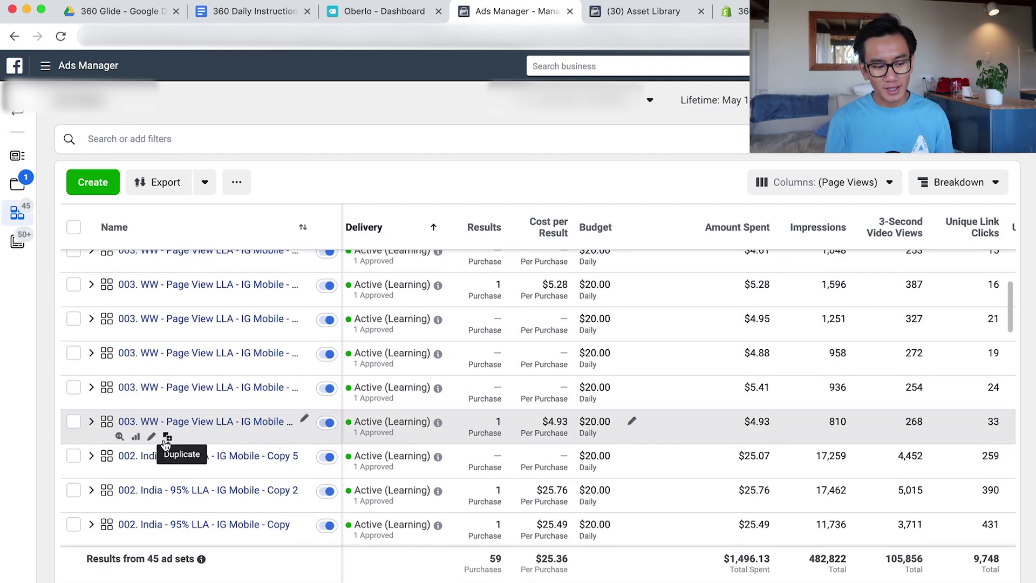
pyautogui.click(166, 438)
# Step: Close the audience details in Asset Library and scroll through the full Pageview lookalike list
pyautogui.click(642, 12)
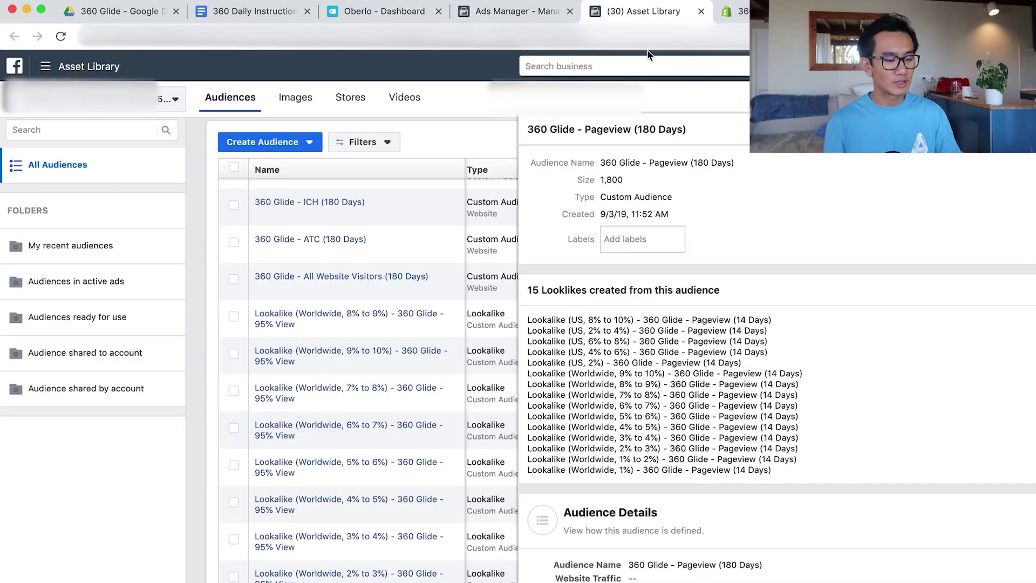
pyautogui.click(431, 443)
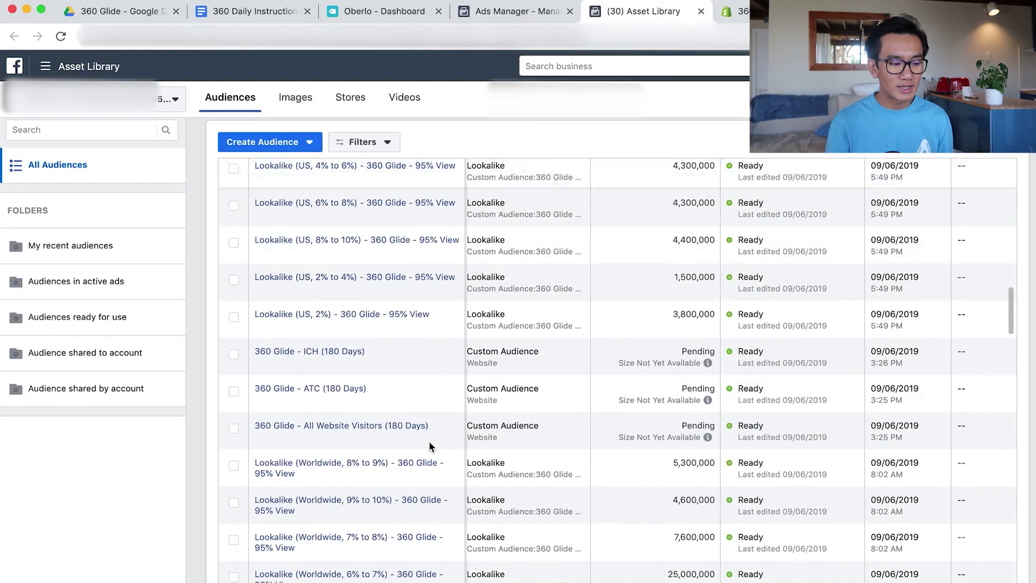
pyautogui.scroll(15, 430, 444)
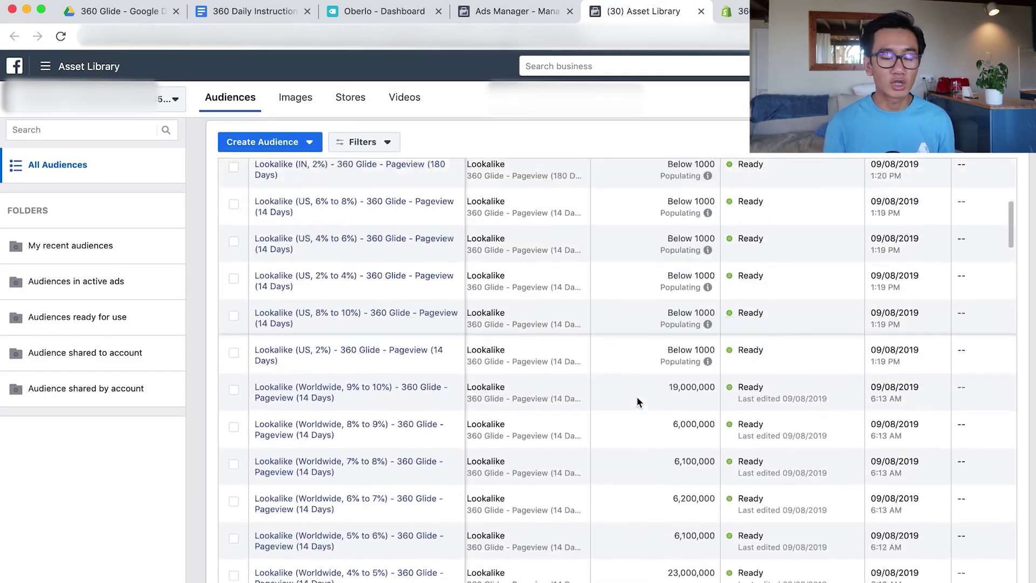
pyautogui.scroll(-3, 637, 397)
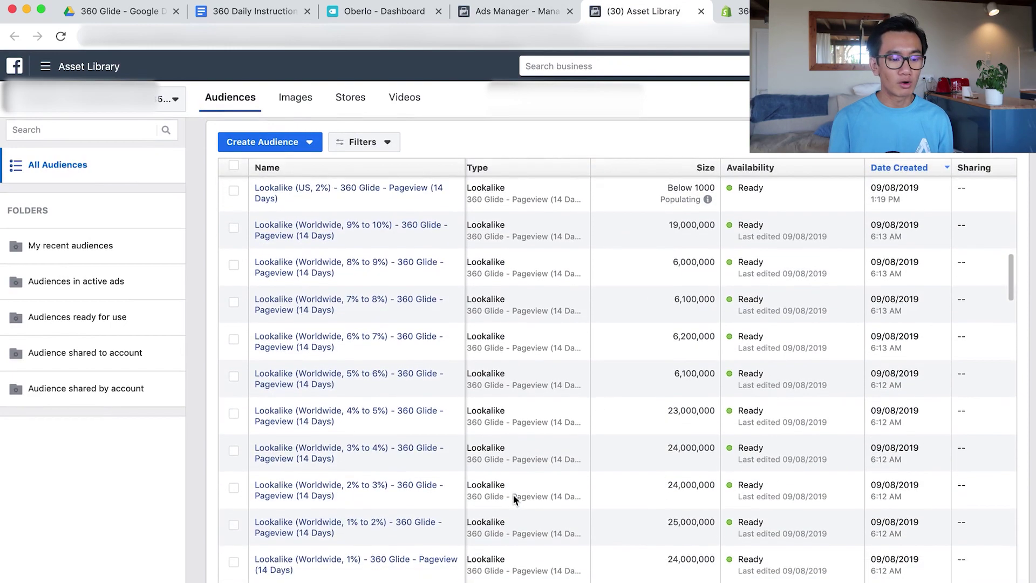
pyautogui.scroll(-4, 513, 494)
pyautogui.scroll(7, 513, 494)
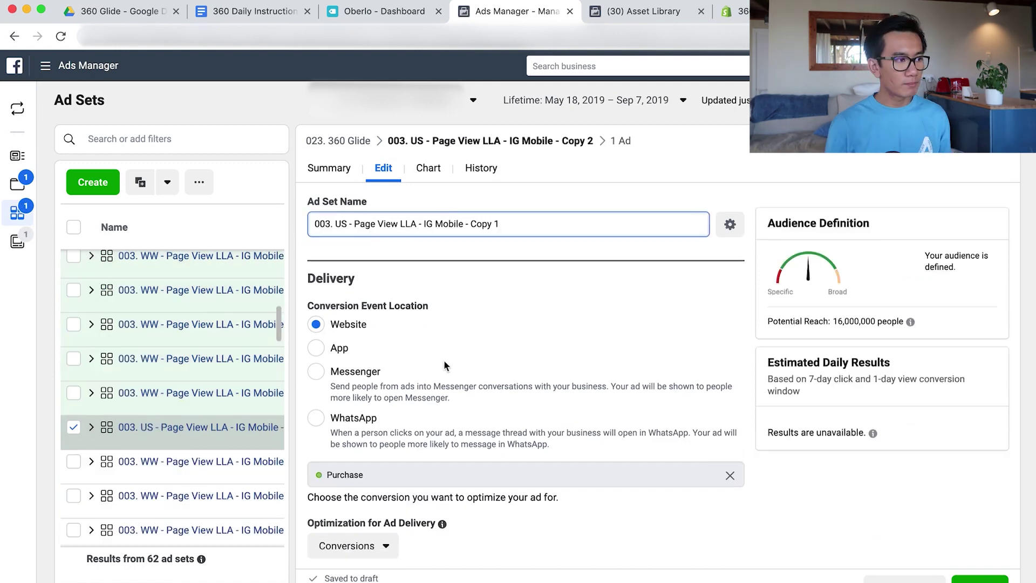
# Step: Swap the Worldwide 1% lookalike for the US 2% Pageview lookalike in the copied ad set
pyautogui.scroll(-15, 444, 360)
pyautogui.scroll(-1, 443, 371)
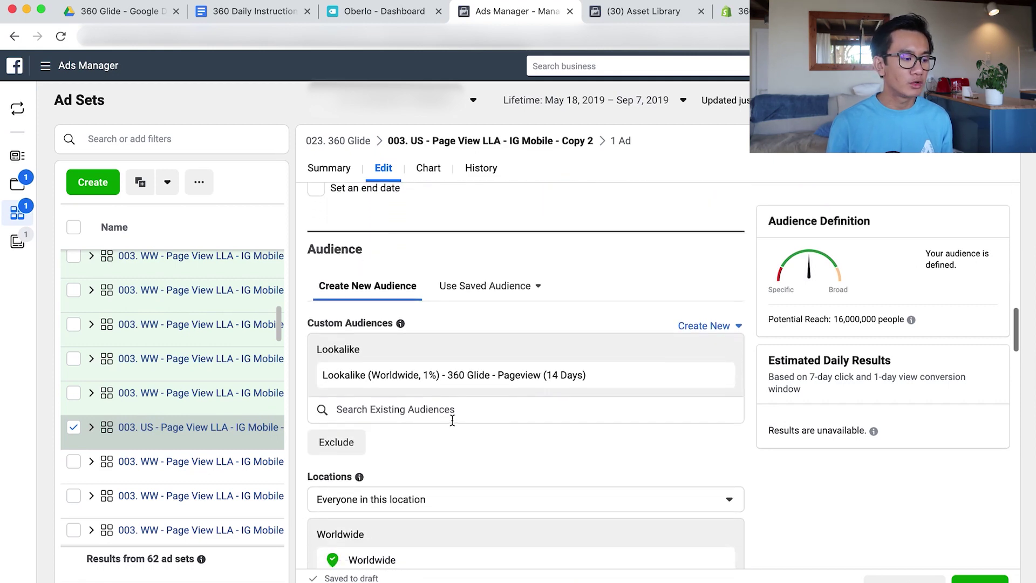
pyautogui.click(462, 409)
pyautogui.click(423, 444)
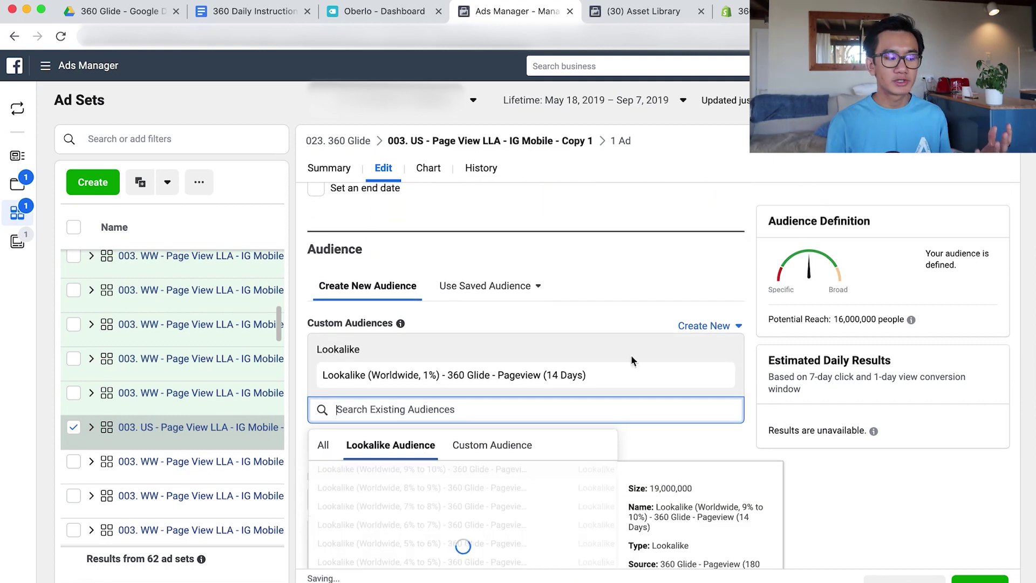
pyautogui.scroll(-2, 709, 334)
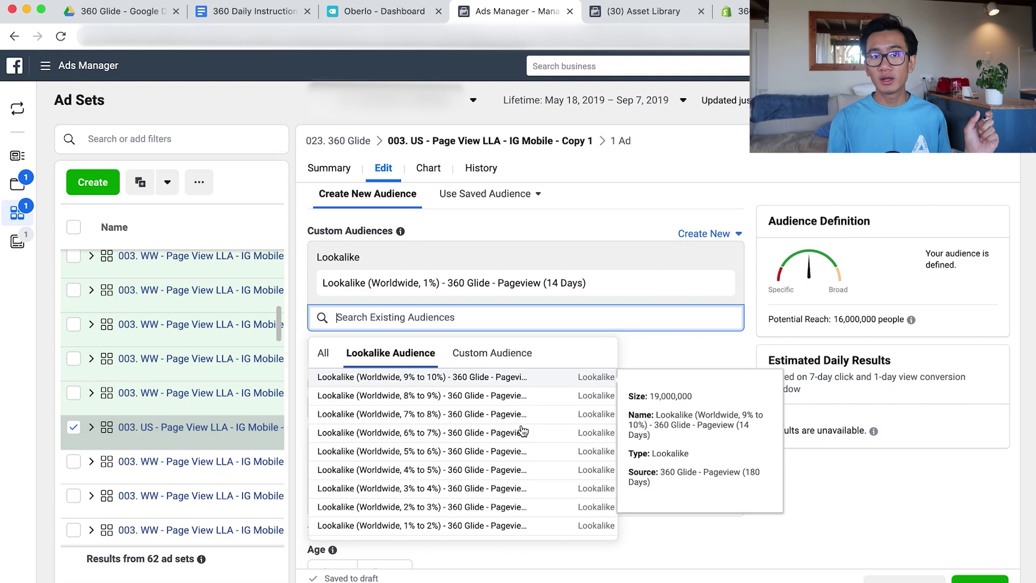
pyautogui.scroll(-3, 455, 471)
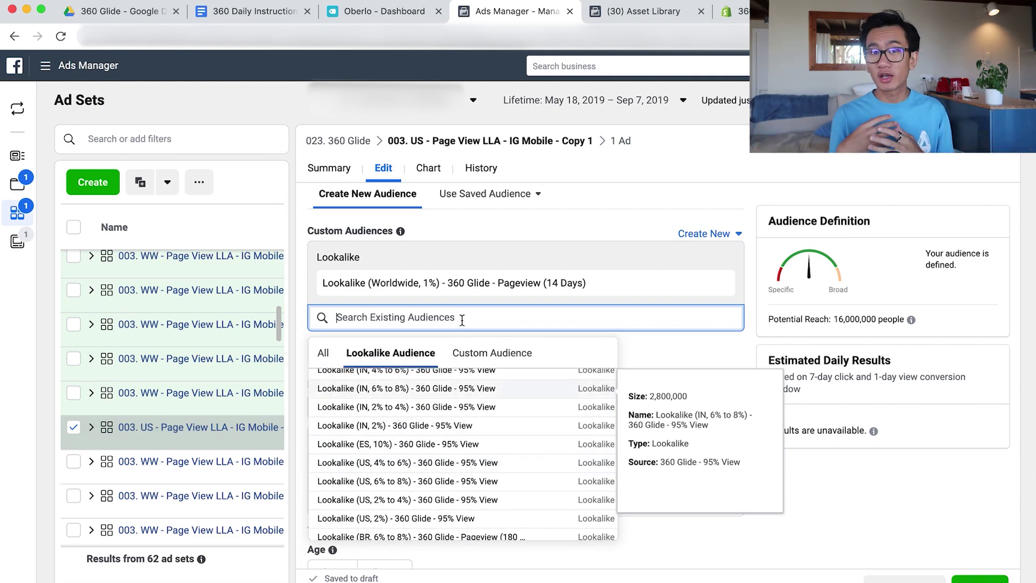
pyautogui.write('page')
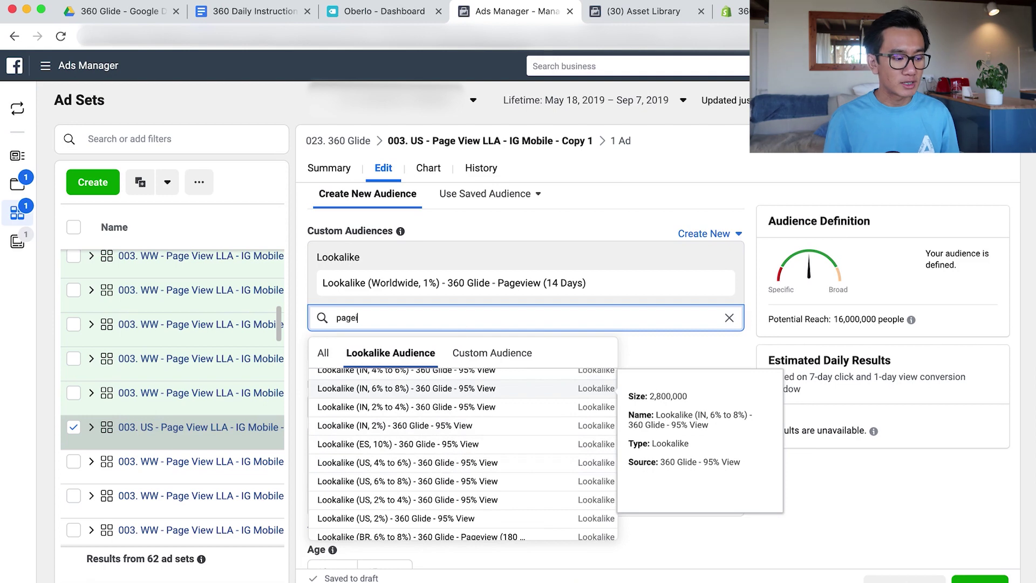
pyautogui.write('iew')
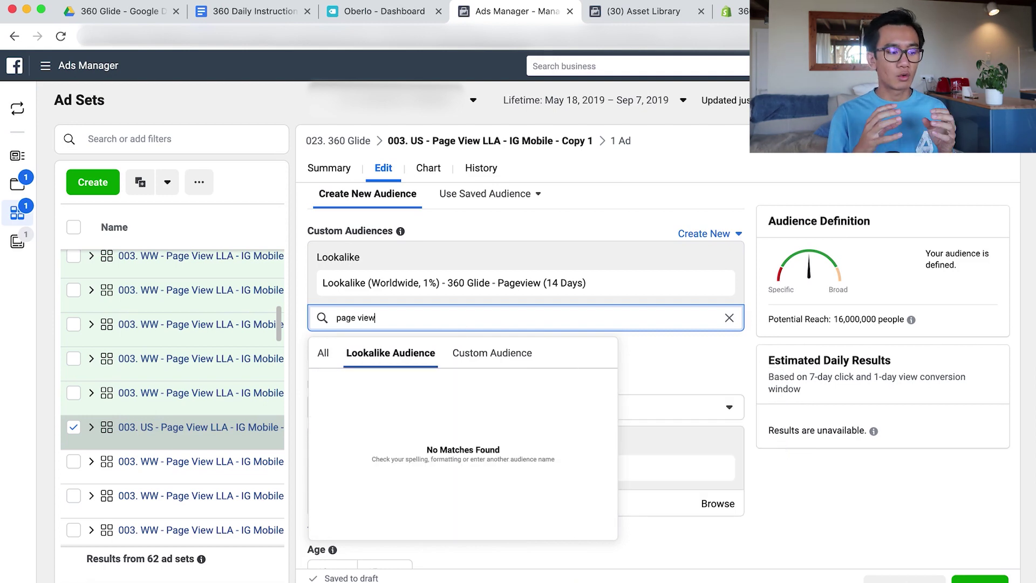
pyautogui.press('BackSpace')
pyautogui.press('BackSpace')
pyautogui.press('BackSpace')
pyautogui.press('BackSpace')
pyautogui.press('BackSpace')
pyautogui.press('BackSpace')
pyautogui.press('BackSpace')
pyautogui.press('BackSpace')
pyautogui.press('BackSpace')
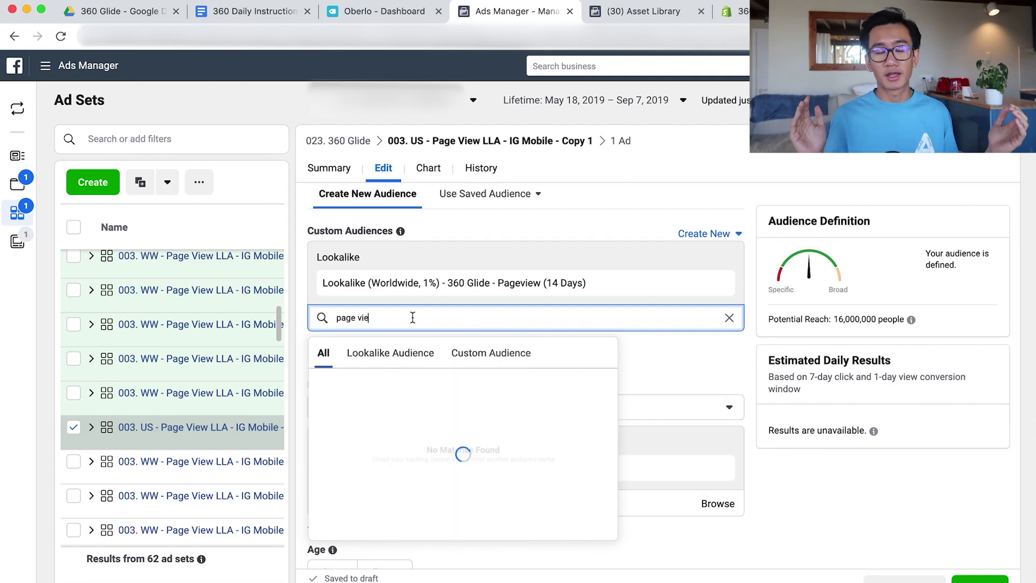
pyautogui.write('pa')
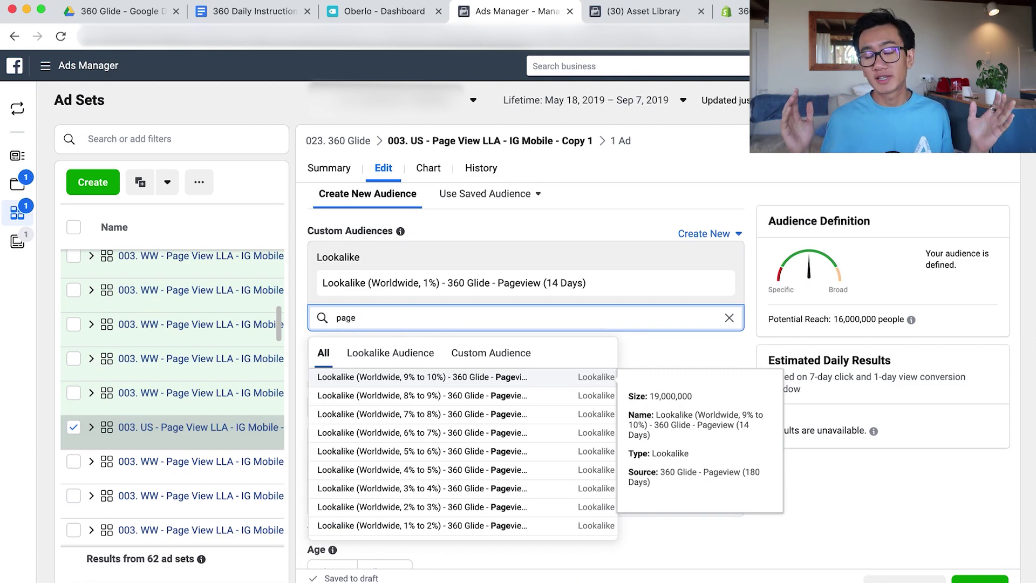
pyautogui.scroll(-3, 432, 446)
pyautogui.scroll(-5, 432, 446)
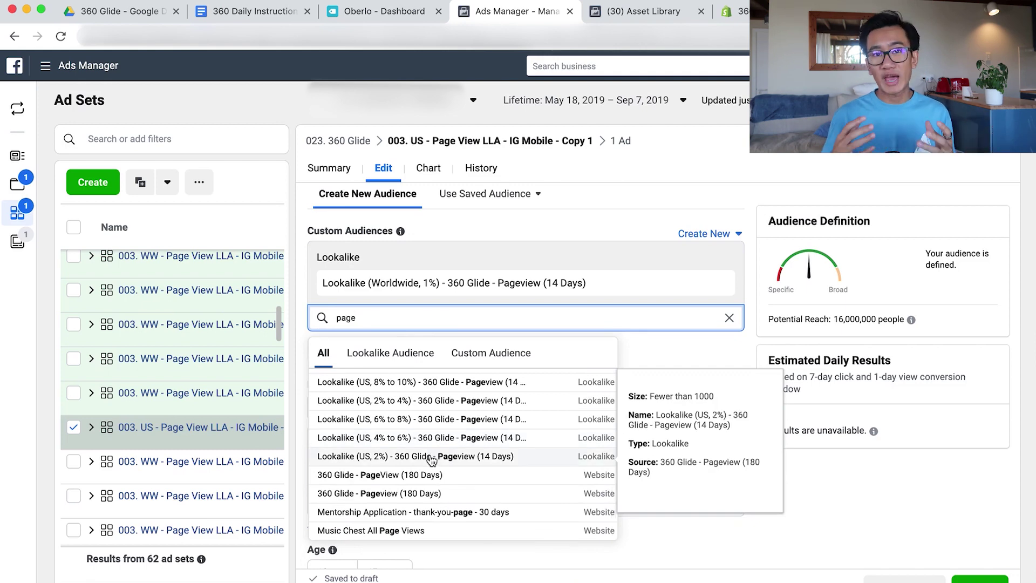
pyautogui.click(432, 457)
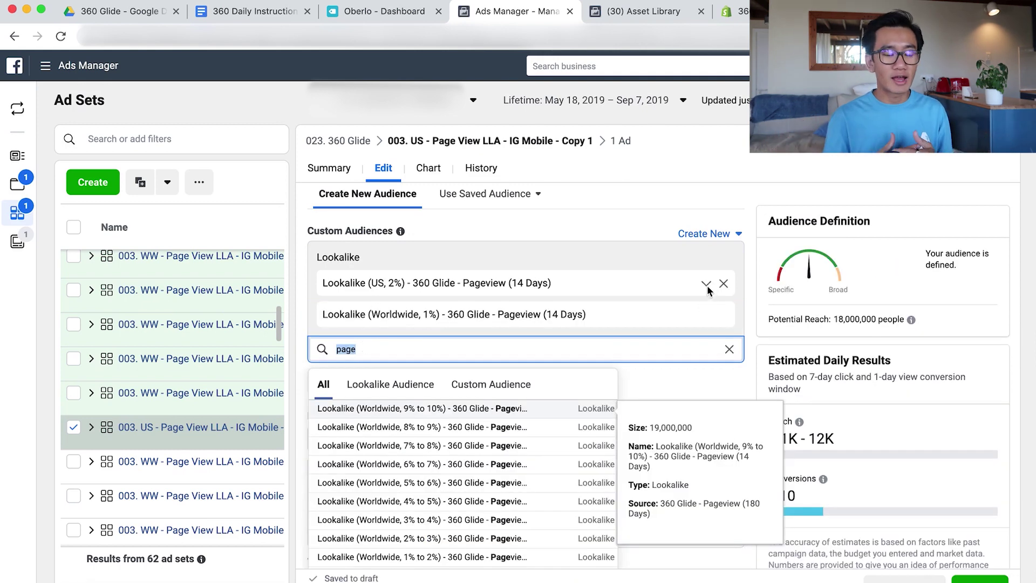
pyautogui.click(724, 315)
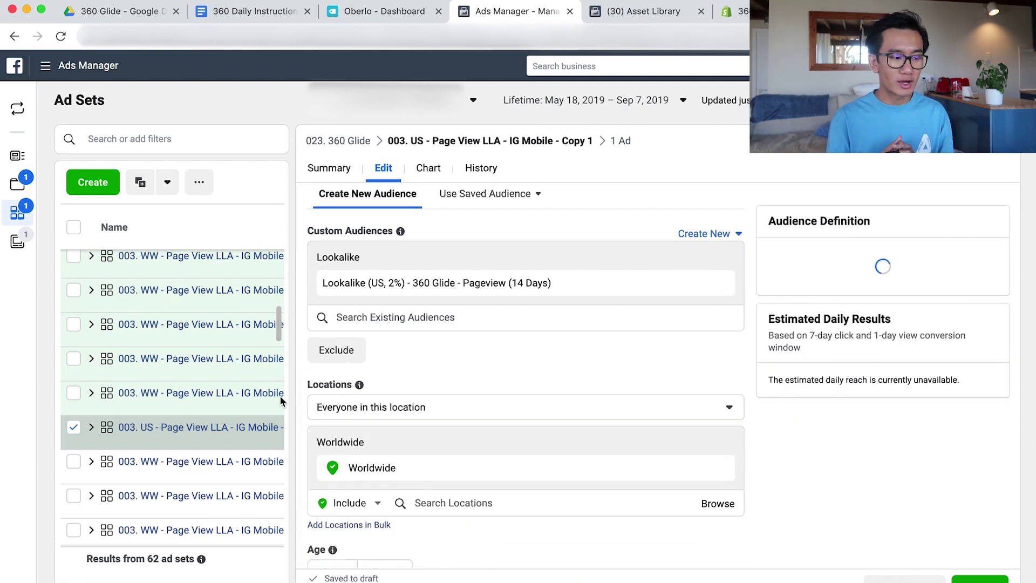
# Step: Try the US 4%–6% lookalike on the WW Page View Copy 2 ad set, then remove it
pyautogui.click(203, 409)
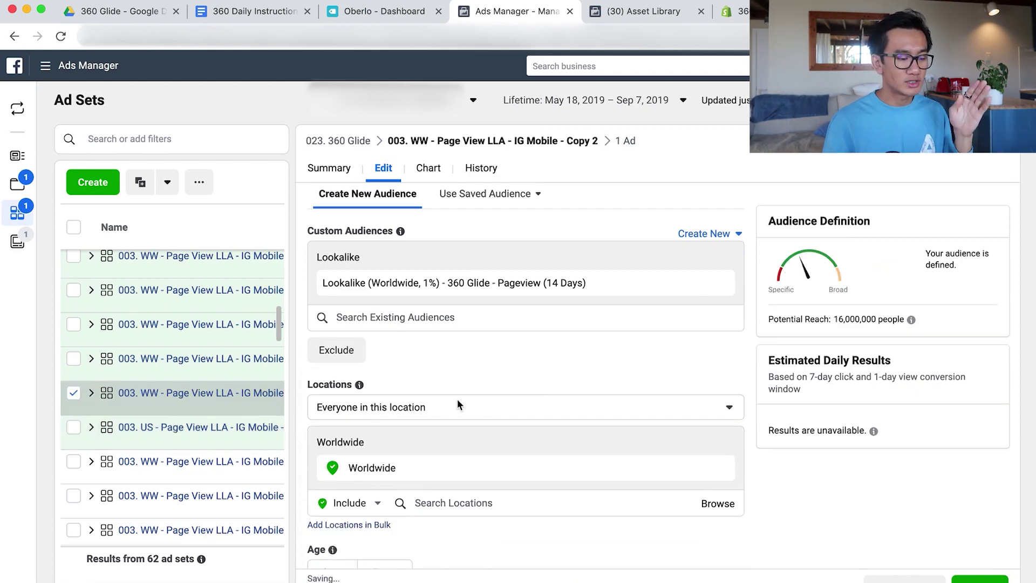
pyautogui.click(453, 316)
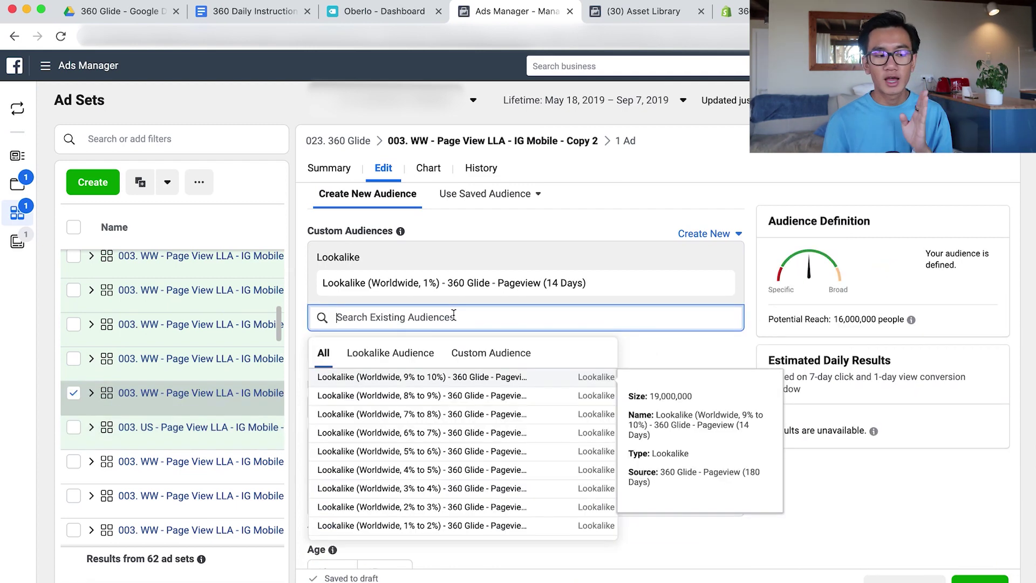
pyautogui.write('page')
pyautogui.scroll(-5, 469, 502)
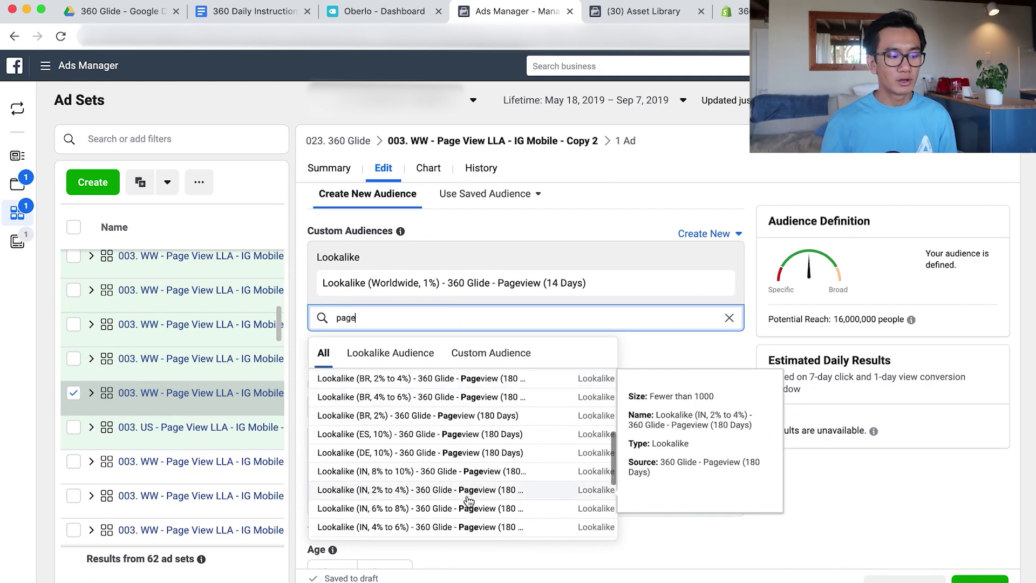
pyautogui.scroll(-2, 469, 502)
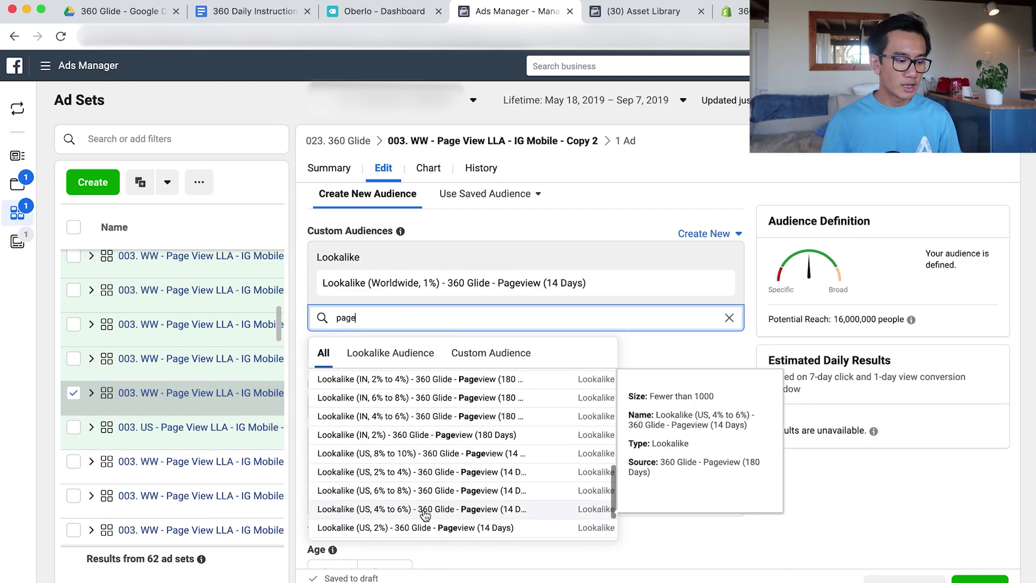
pyautogui.click(423, 509)
pyautogui.click(723, 280)
pyautogui.scroll(-5, 419, 449)
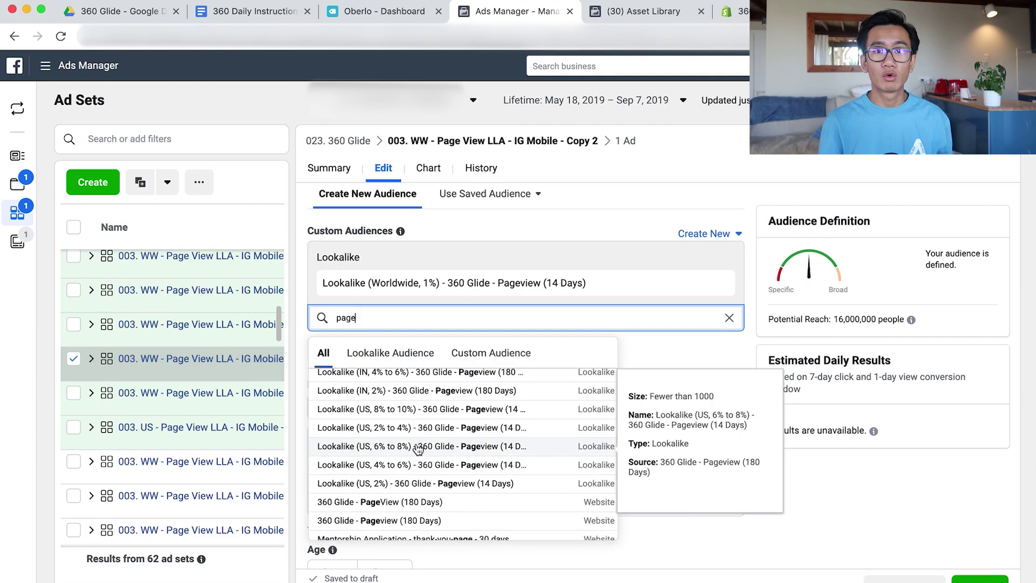
pyautogui.click(161, 323)
pyautogui.click(162, 359)
pyautogui.click(162, 427)
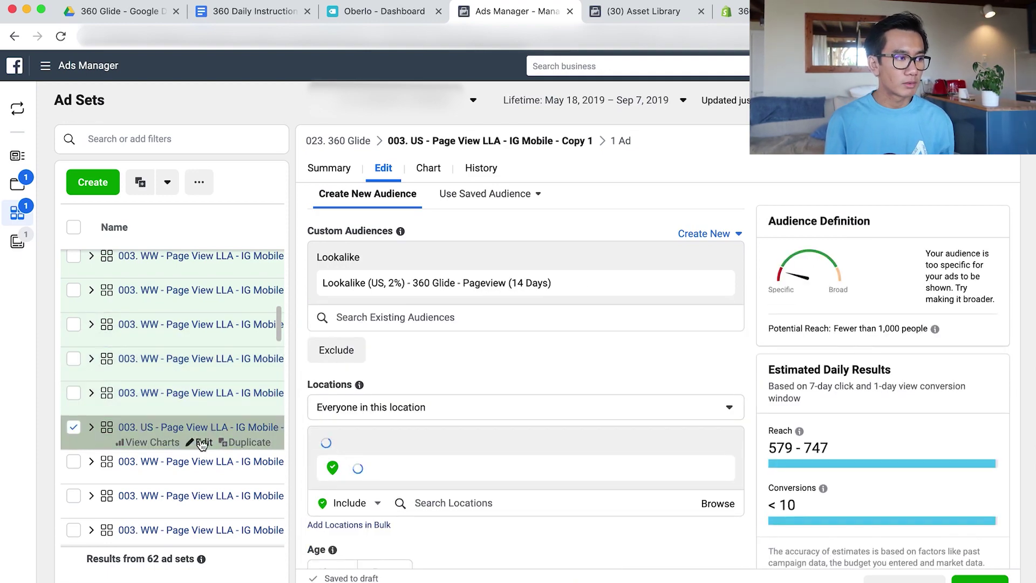
pyautogui.click(73, 427)
# Step: Add the US 8%–10% Pageview lookalike to an ad set and select the four copied ad sets
pyautogui.click(75, 327)
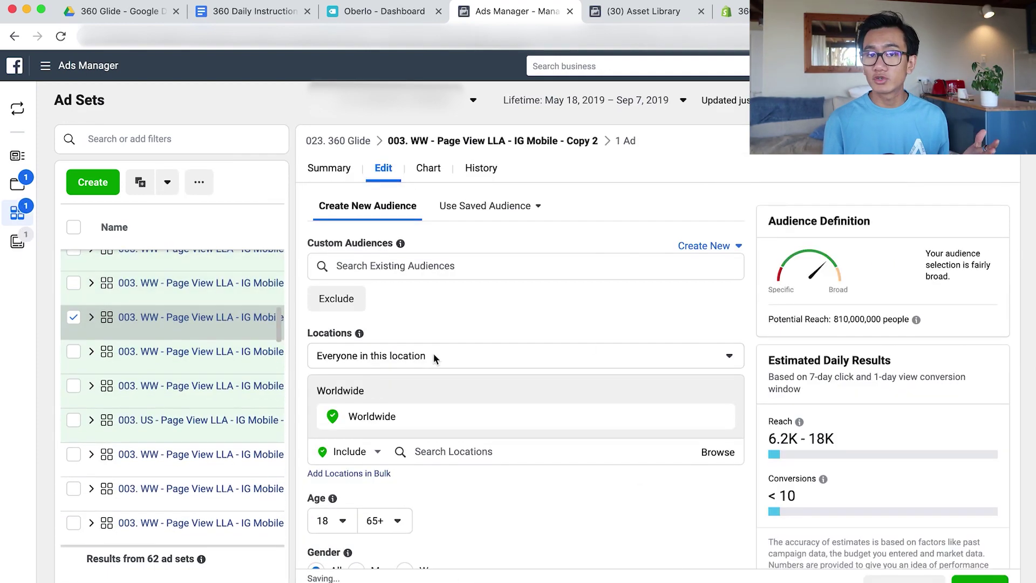
pyautogui.click(474, 330)
pyautogui.write('page')
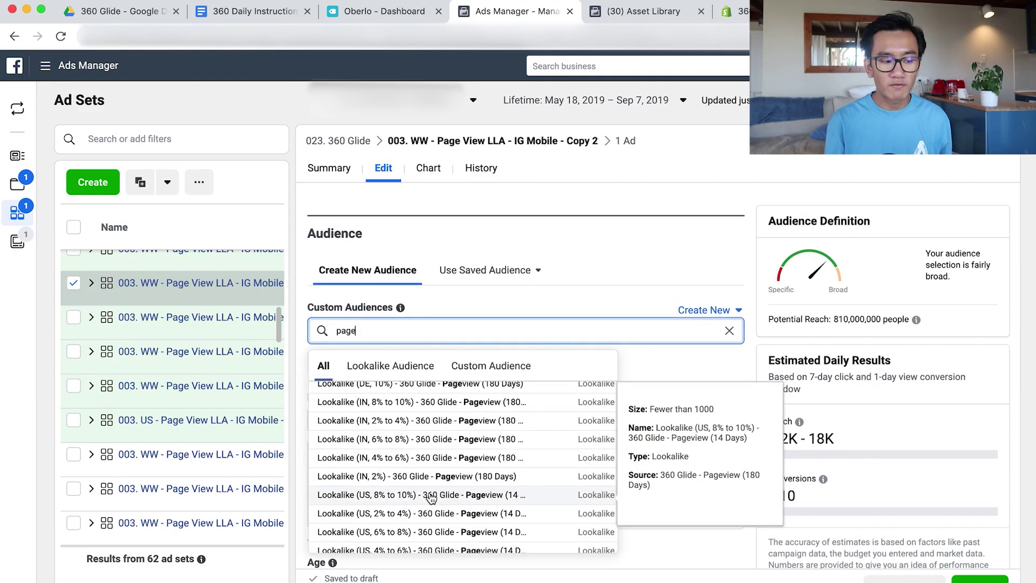
pyautogui.click(432, 557)
pyautogui.keyDown('shift'); pyautogui.click(74, 505); pyautogui.keyUp('shift')
# Step: Replace WW with US in the shared name of the four copied ad sets
pyautogui.click(331, 248)
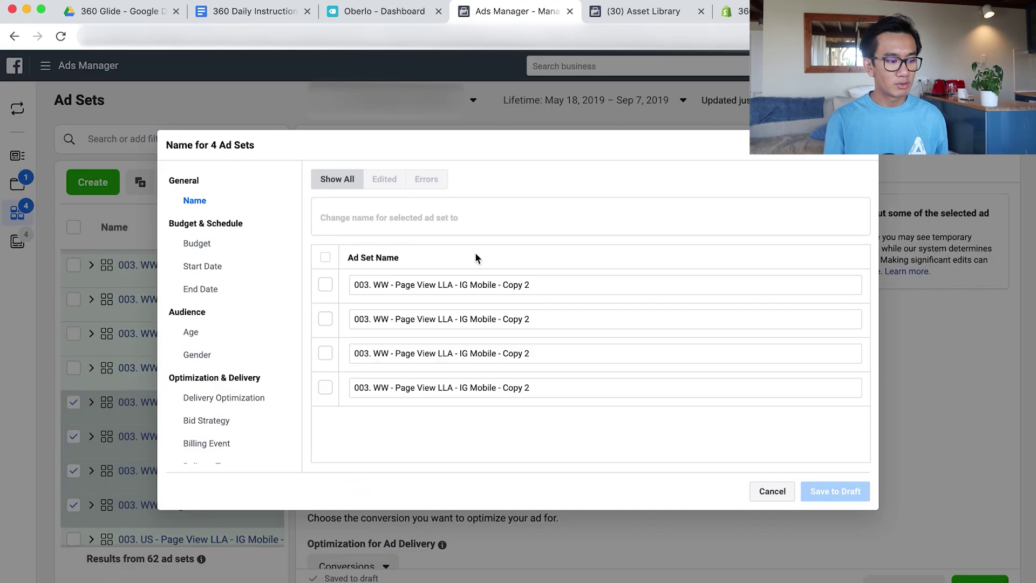
pyautogui.doubleClick(534, 216)
pyautogui.write('US')
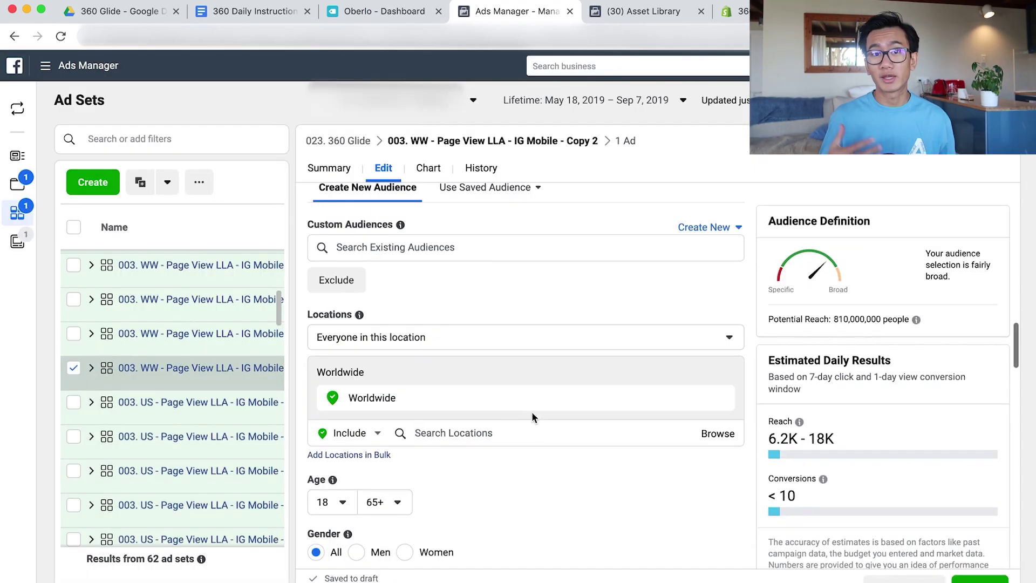
pyautogui.write('page')
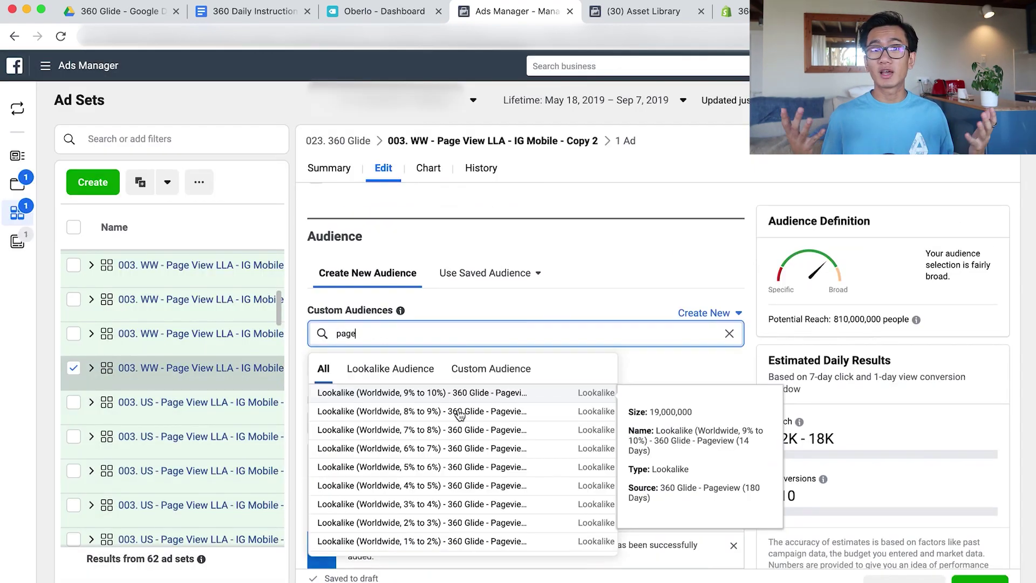
pyautogui.scroll(-3, 354, 476)
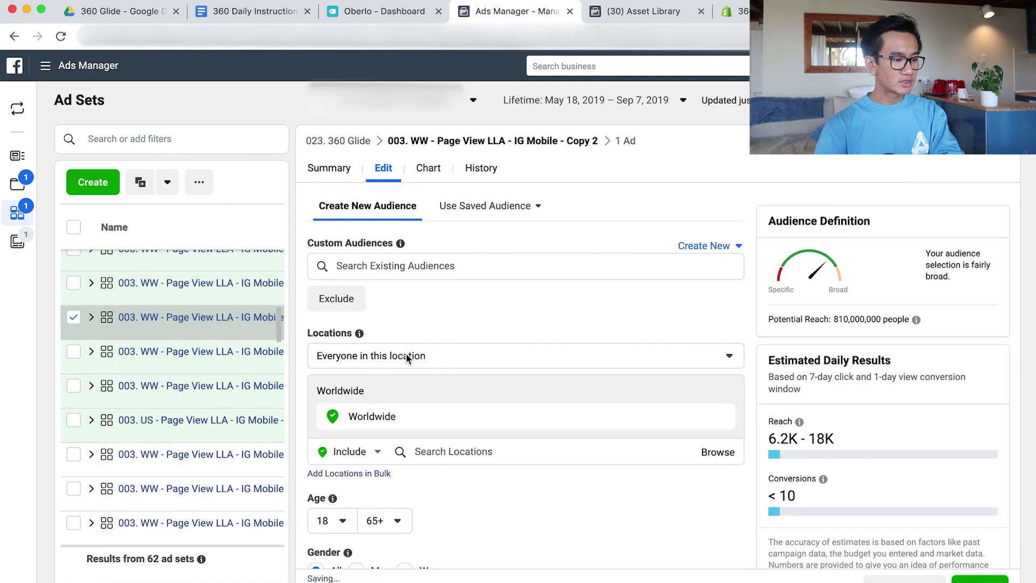
pyautogui.scroll(1, 458, 338)
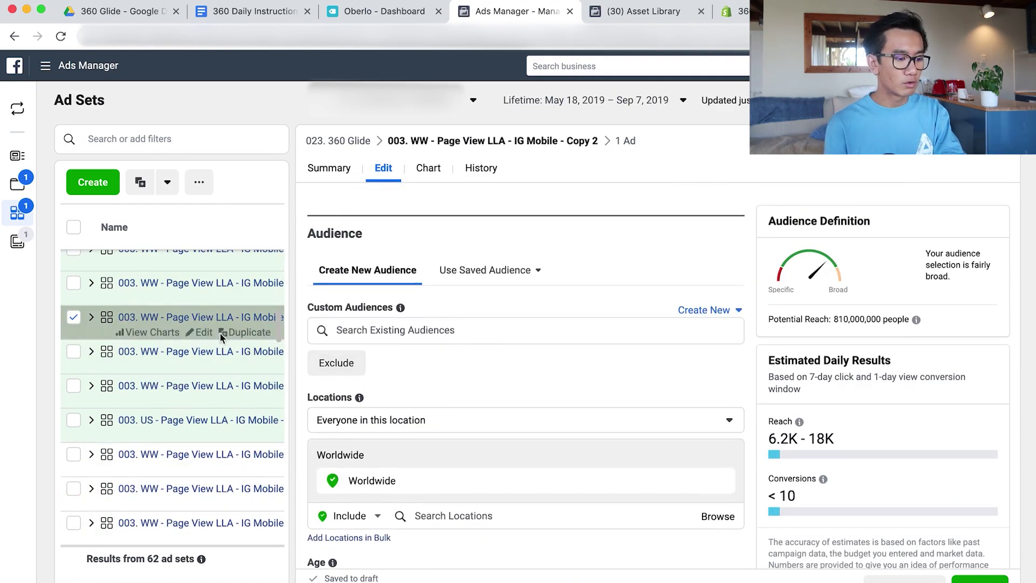
# Step: Rename five copied ad sets with BR in place of WW and delete the stray backslash
pyautogui.click(474, 337)
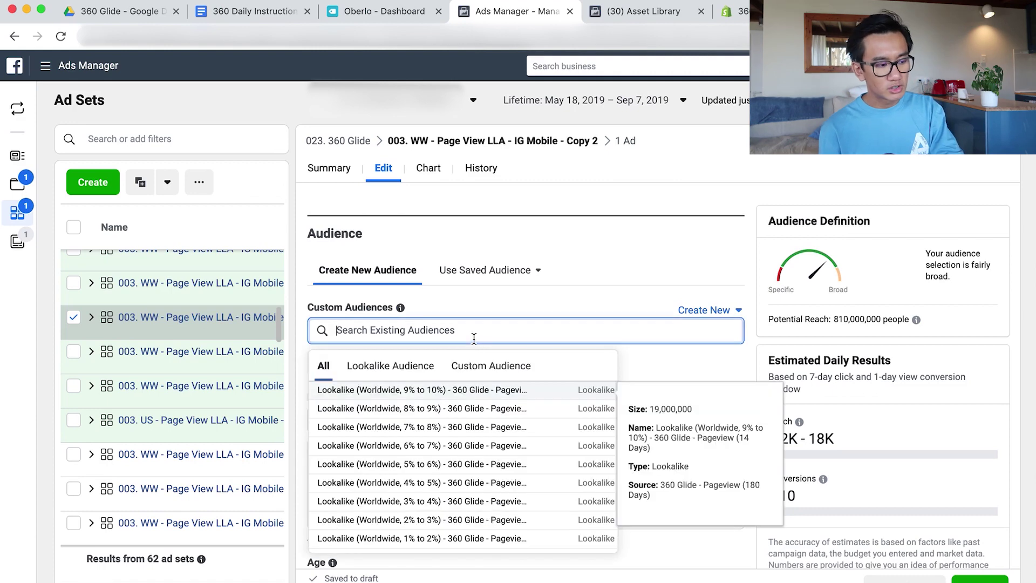
pyautogui.write('page')
pyautogui.scroll(-10, 448, 475)
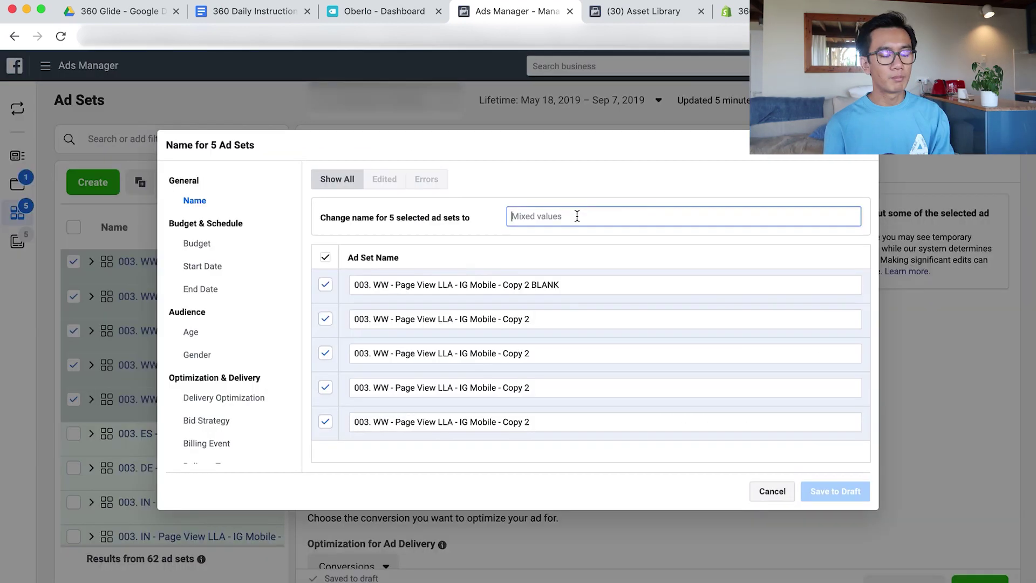
pyautogui.write('003. WW - Page View LLA - IG Mobile - Copy 2')
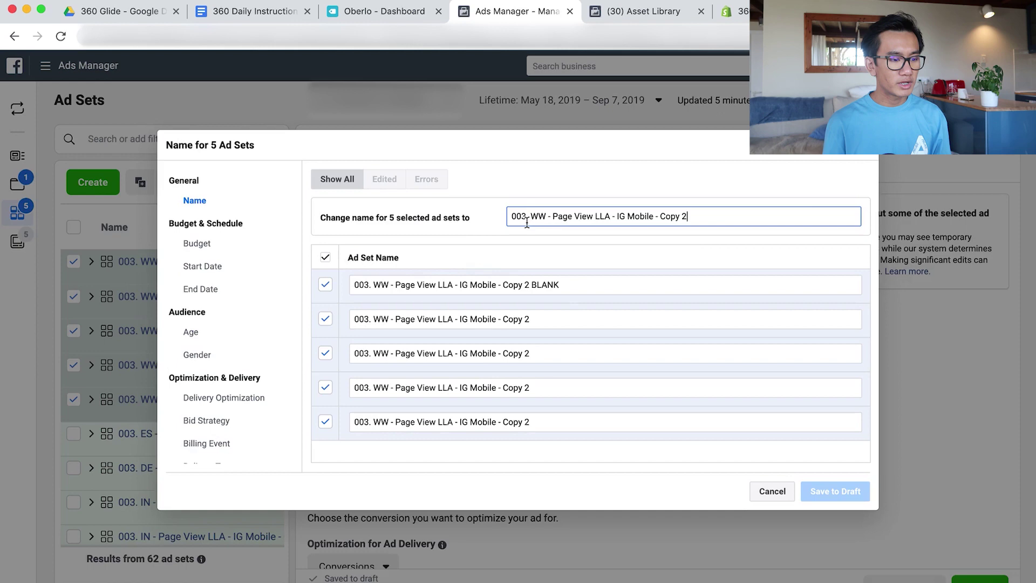
pyautogui.write('BR')
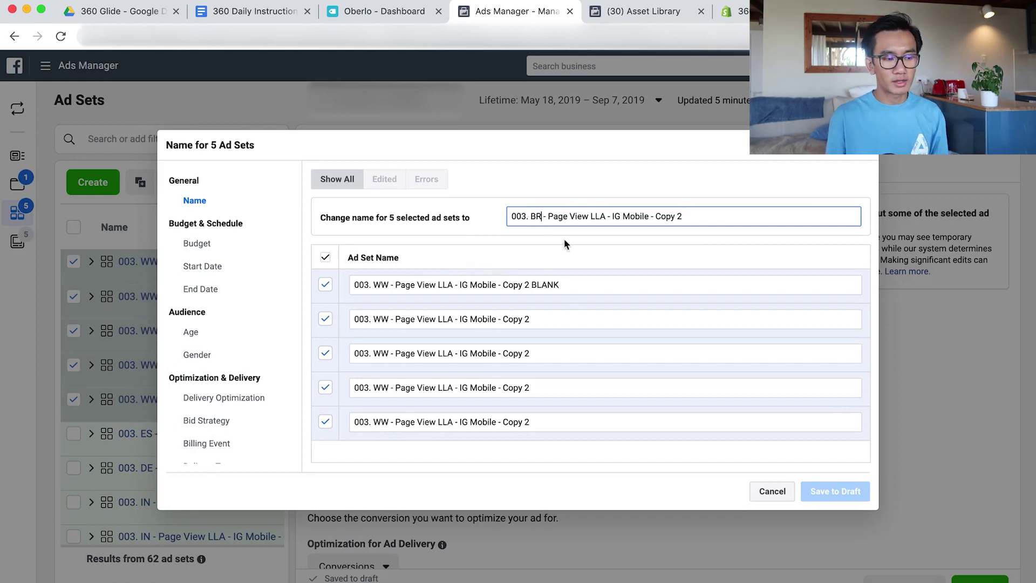
pyautogui.click(588, 286)
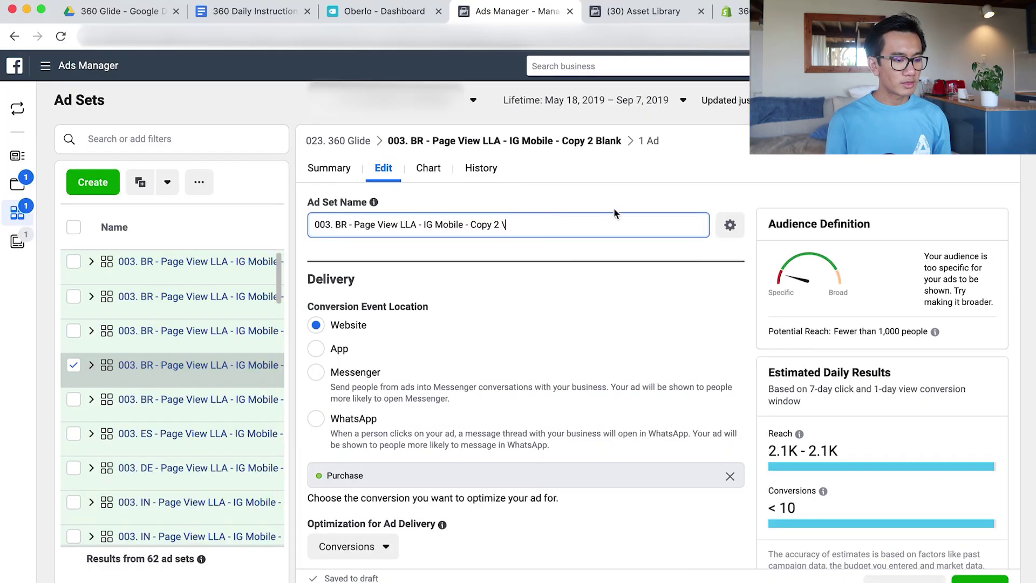
pyautogui.press('BackSpace')
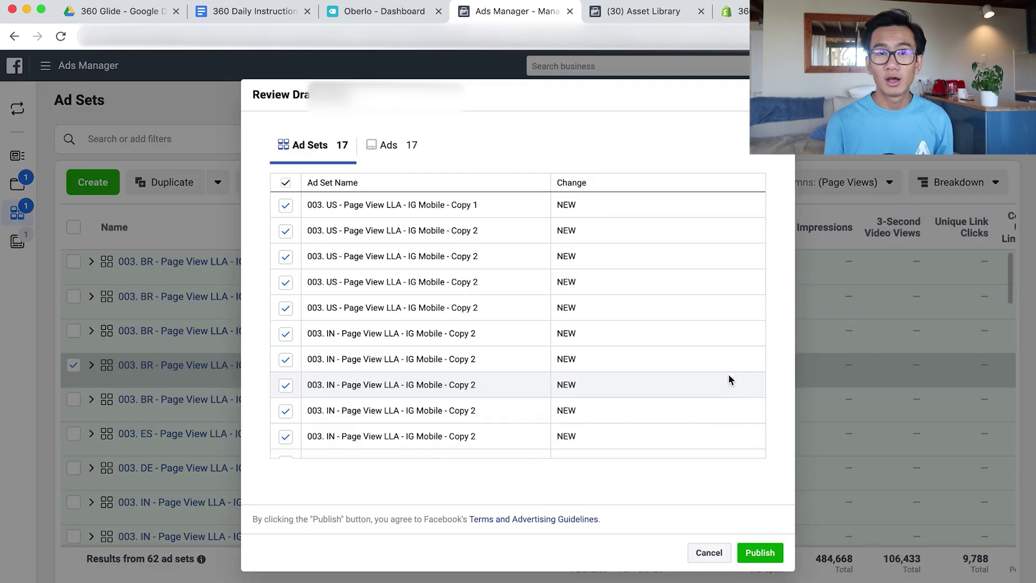
# Step: Publish all 34 drafted changes, covering 17 ad sets and 17 ads
pyautogui.click(758, 552)
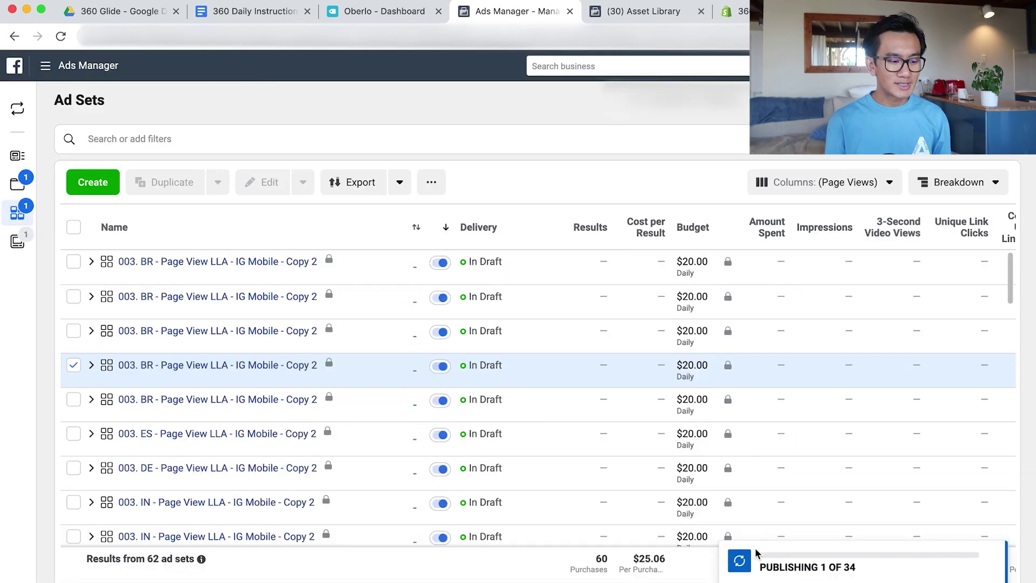
pyautogui.scroll(-15, 760, 391)
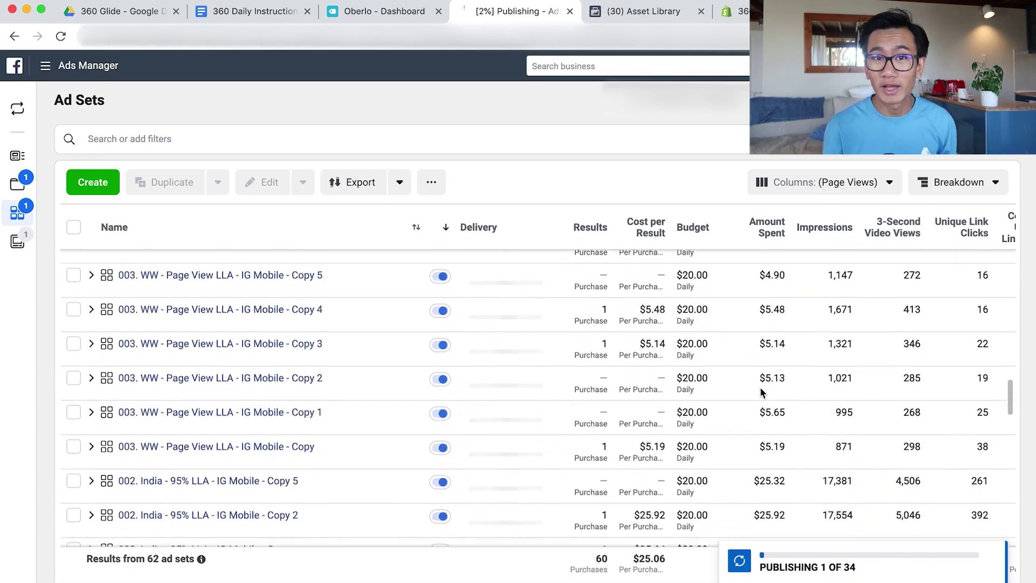
pyautogui.scroll(1, 761, 390)
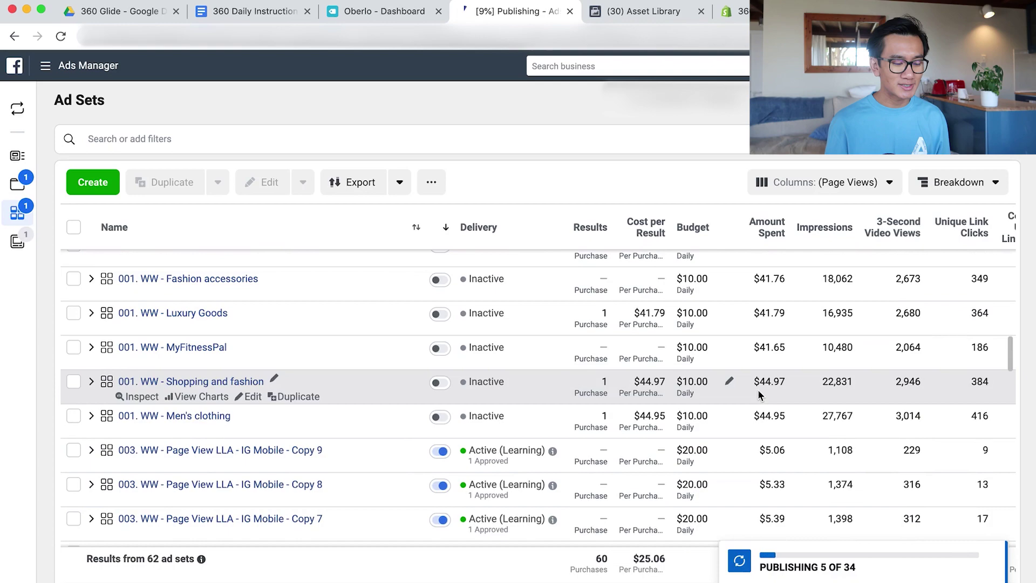
pyautogui.scroll(-10, 758, 390)
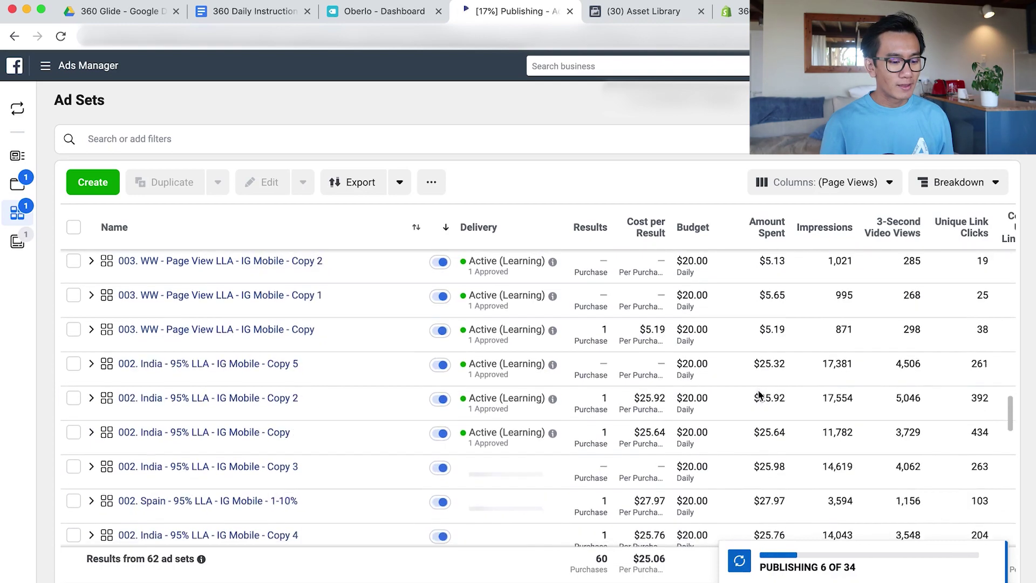
pyautogui.scroll(-8, 759, 394)
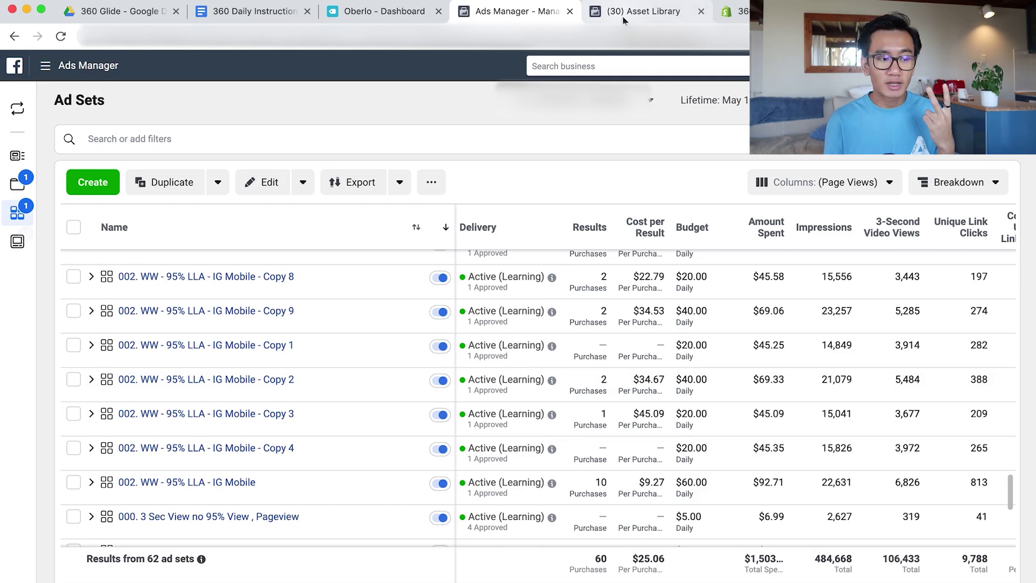
pyautogui.scroll(15, 596, 340)
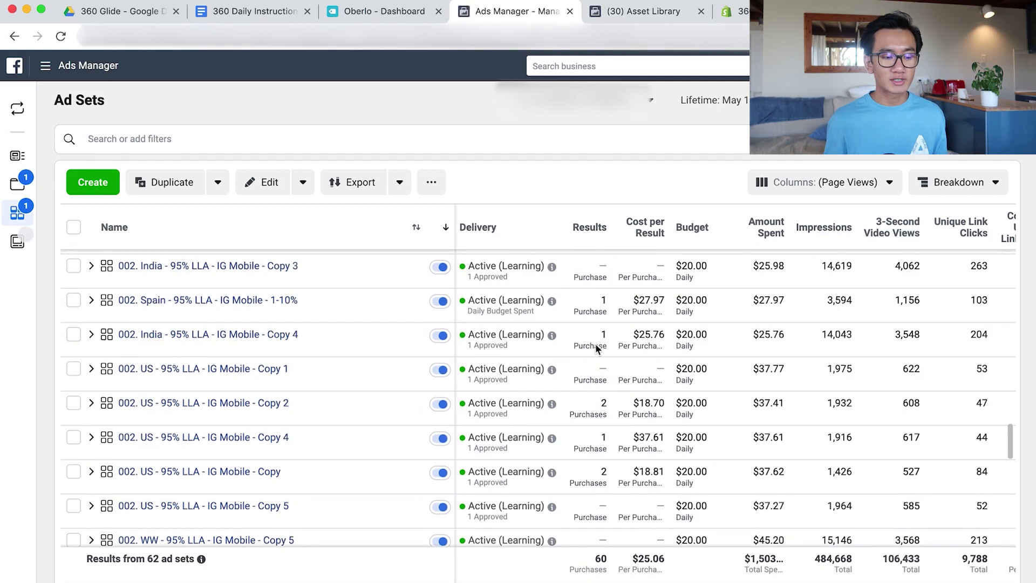
pyautogui.scroll(-15, 610, 346)
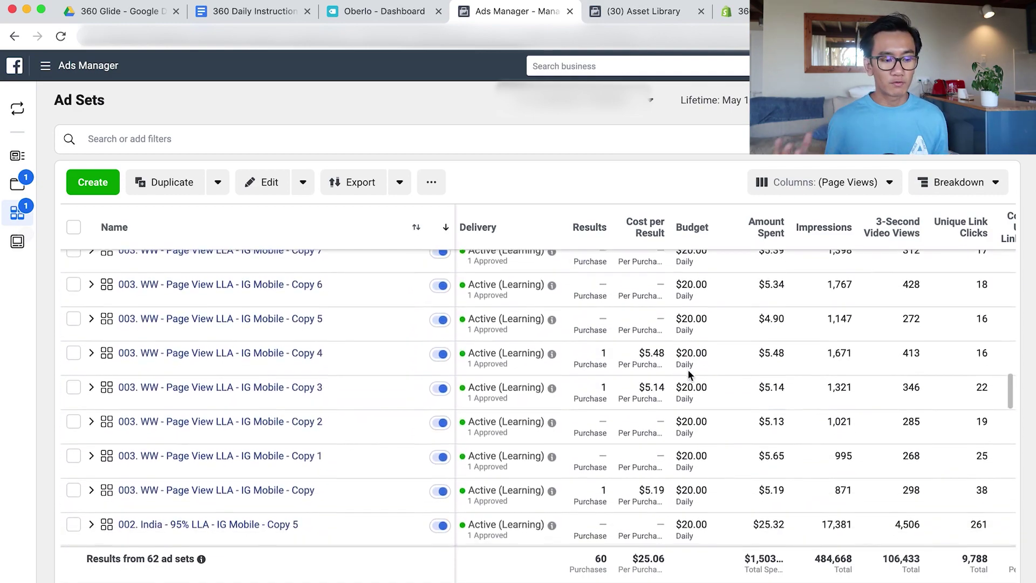
pyautogui.scroll(-10, 689, 370)
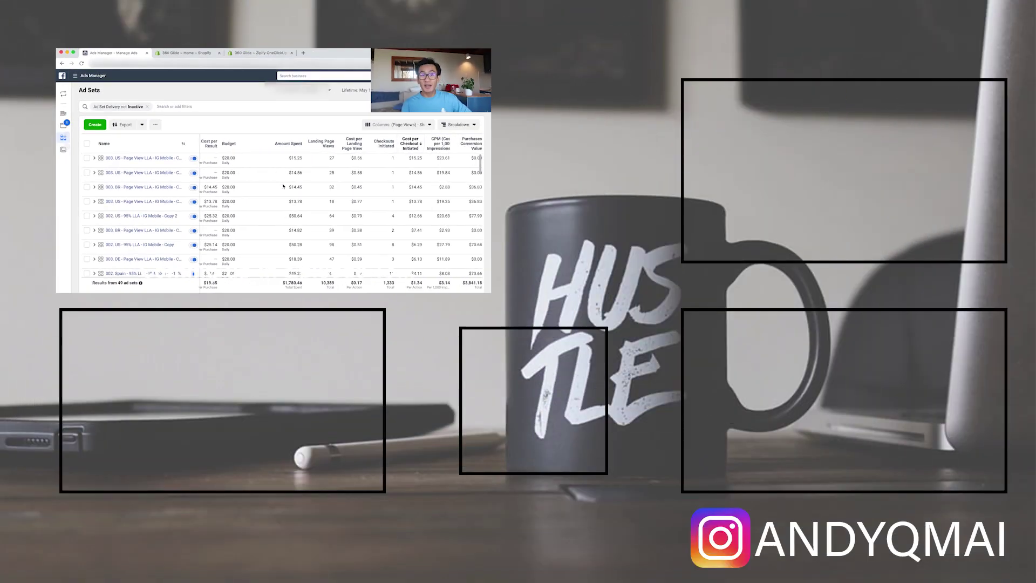
pyautogui.hscroll(1, 283, 186)
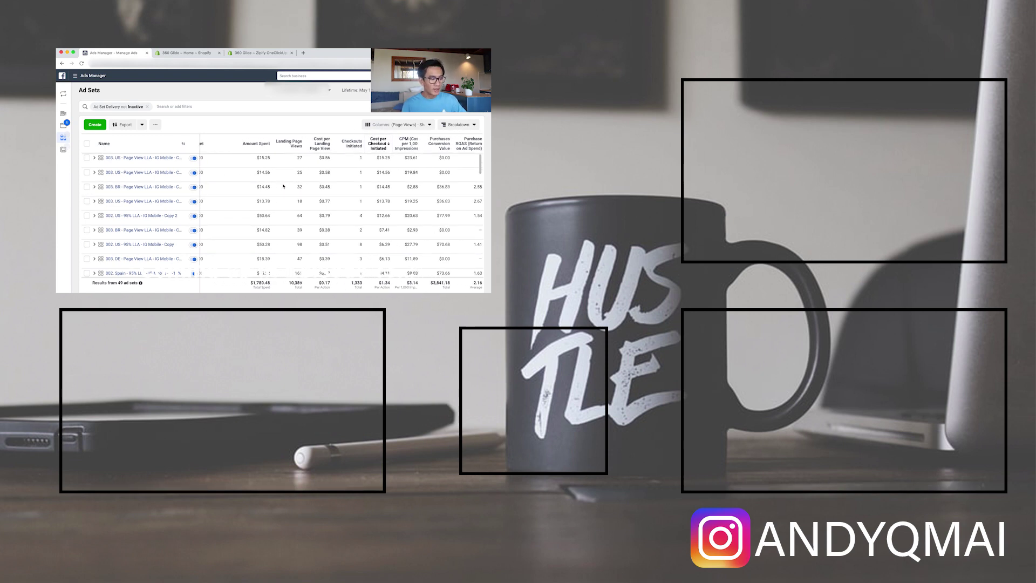
pyautogui.hscroll(-2, 283, 186)
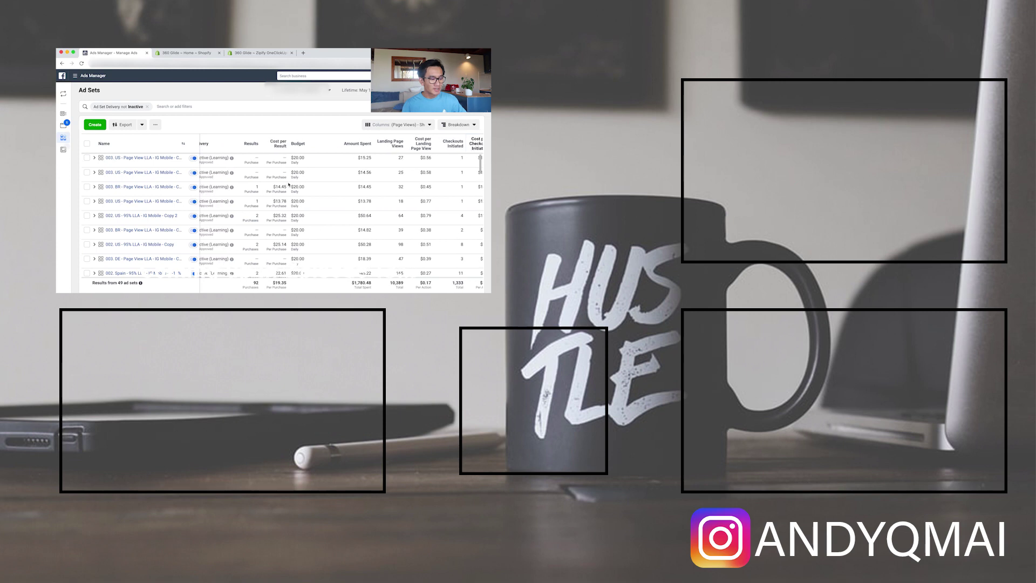
pyautogui.hscroll(6, 289, 185)
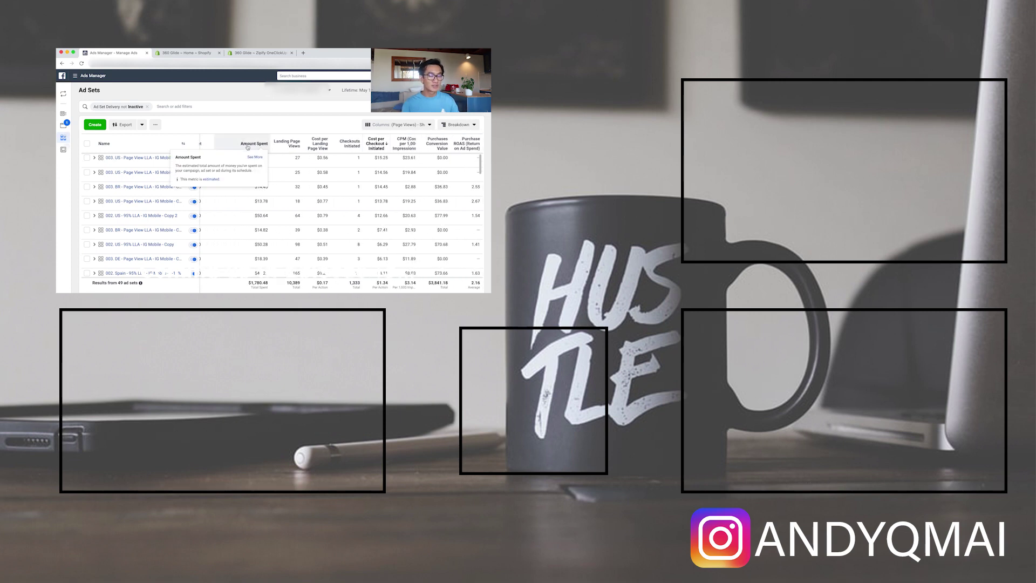
pyautogui.hscroll(-6, 279, 209)
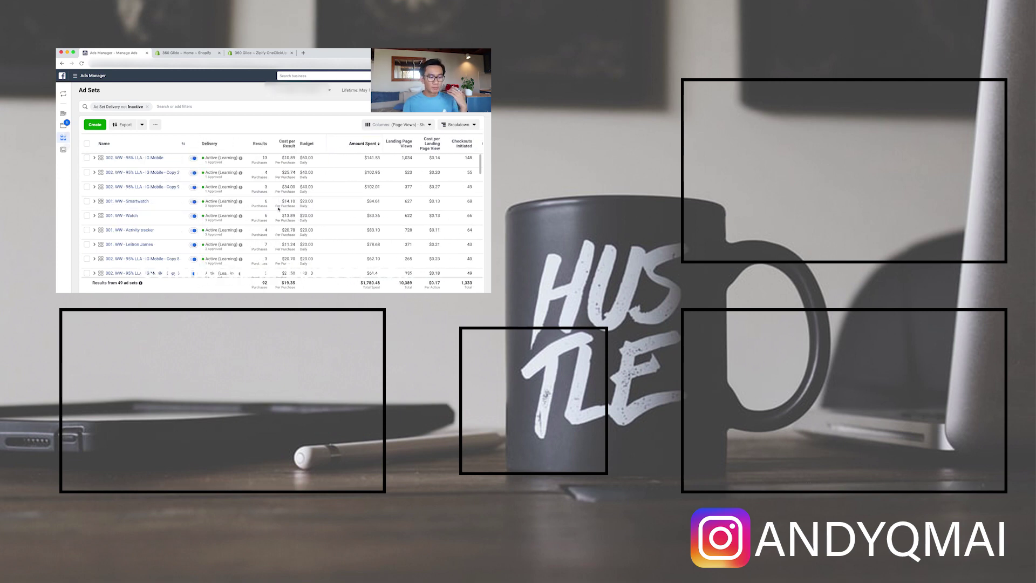
pyautogui.scroll(-6, 348, 225)
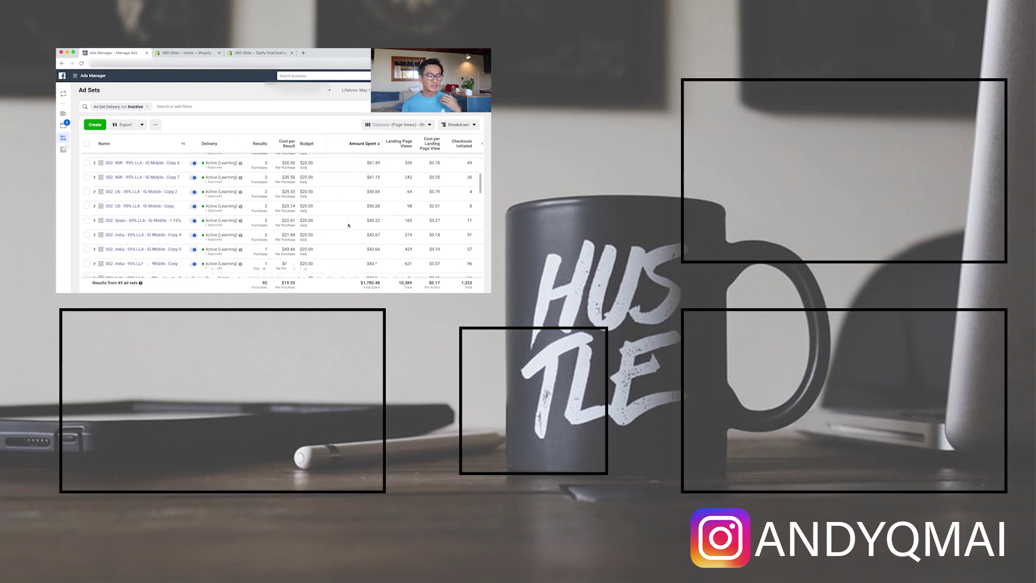
pyautogui.hscroll(2, 348, 226)
pyautogui.scroll(-2, 348, 225)
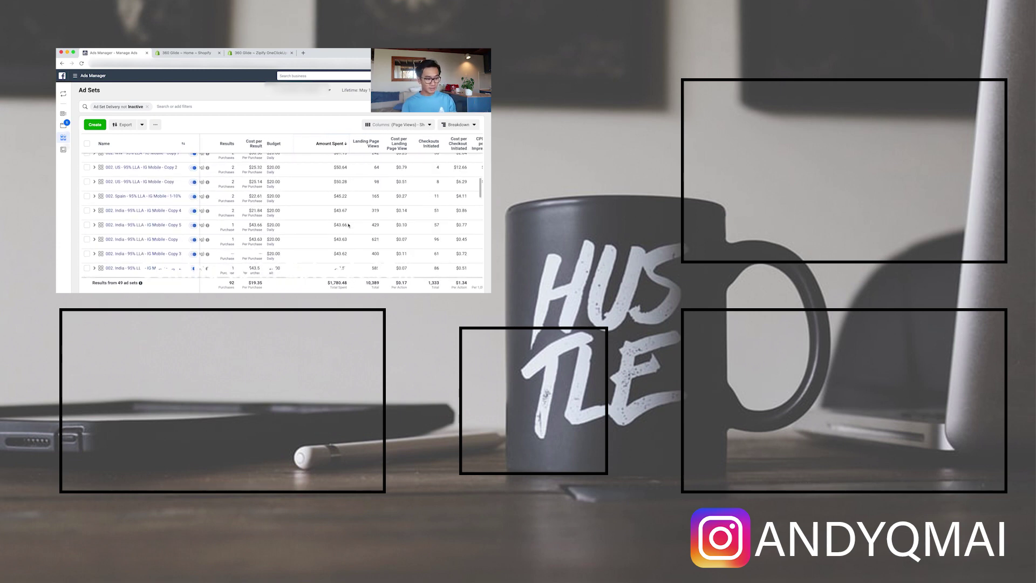